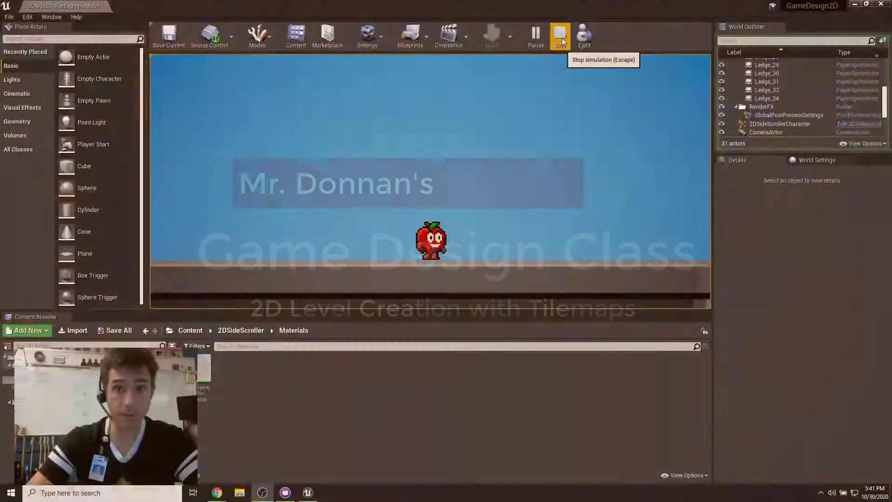
- Play-test the level by walking and jumping the apple character along the platform, and end the simulation
left_click(536, 37)
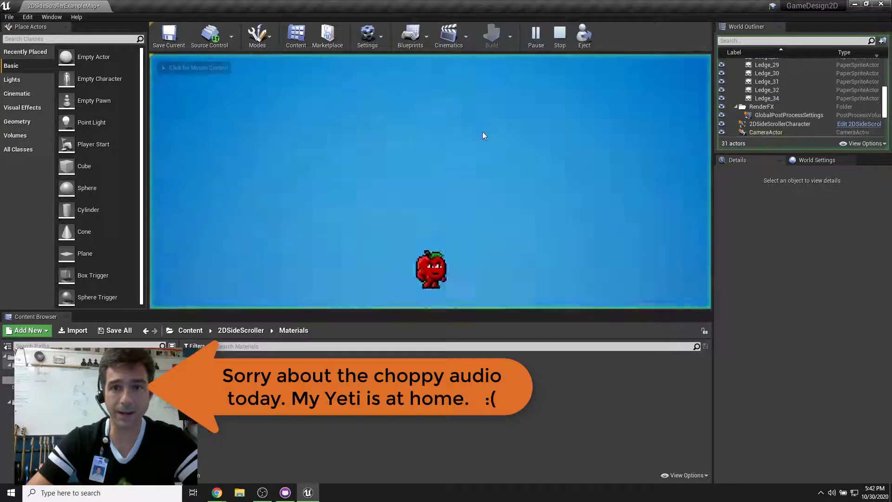
left_click(402, 221)
key("a")
key("d")
key("space")
key("a")
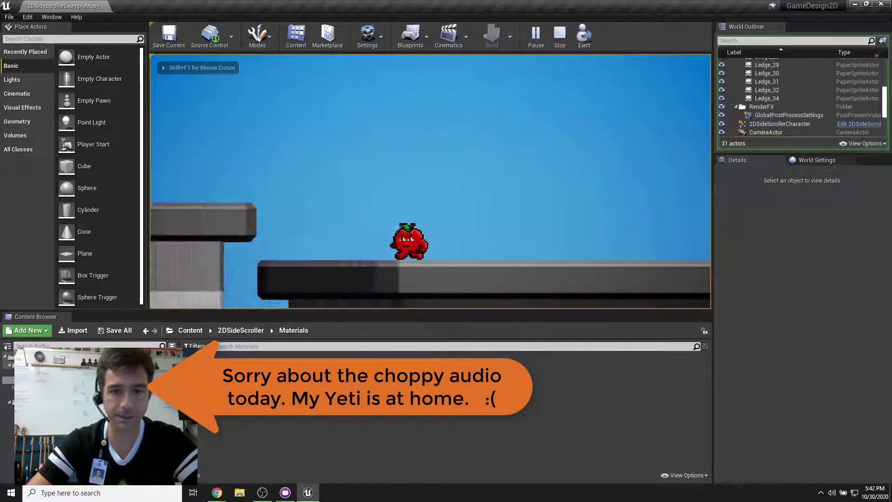
key("space")
key("d")
key("a")
key("space")
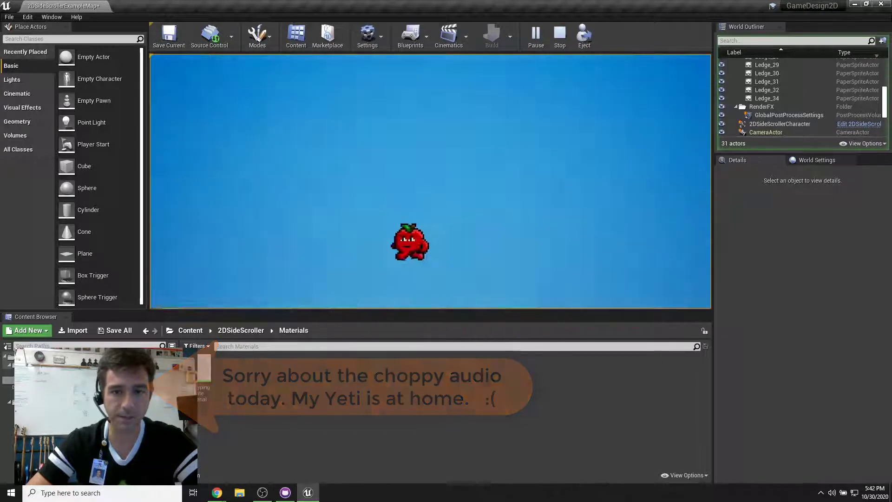
key("d")
key("space")
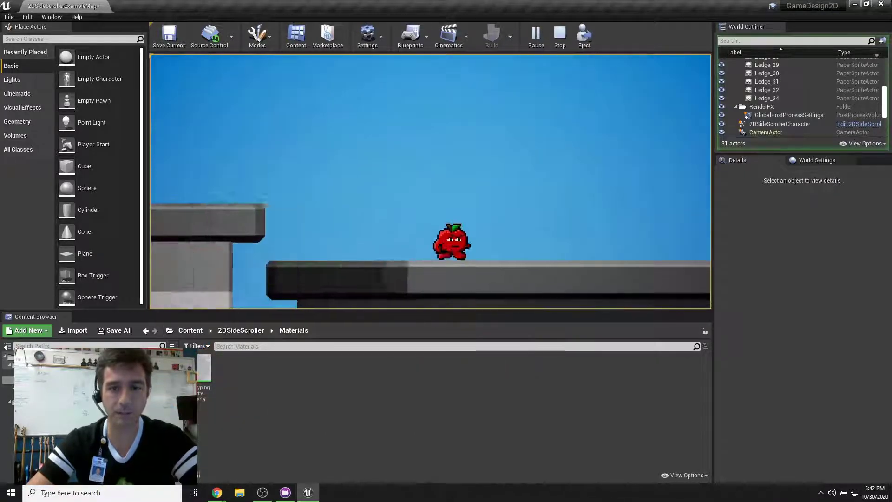
key("d")
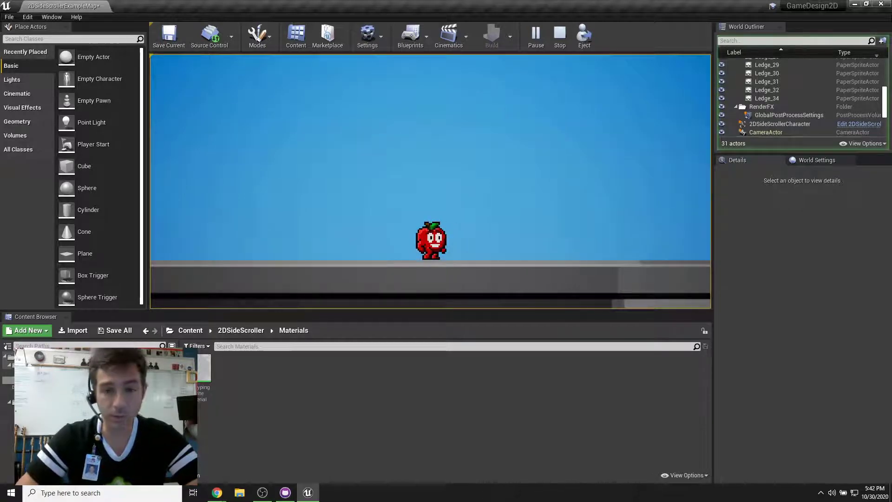
key("Escape")
- Look over the level and the assets stored in the Textures and Sprites folders
right_click_drag(460, 165, 511, 147)
key("s")
key("w")
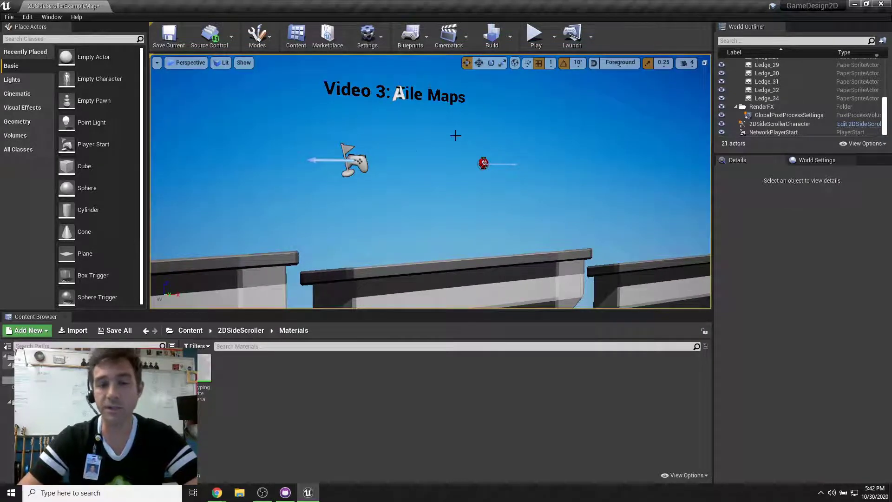
left_click(9, 395)
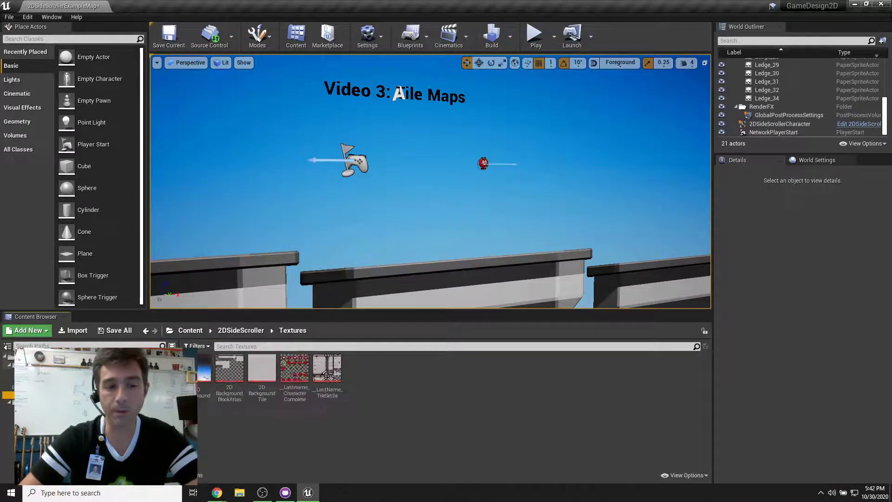
left_click(9, 387)
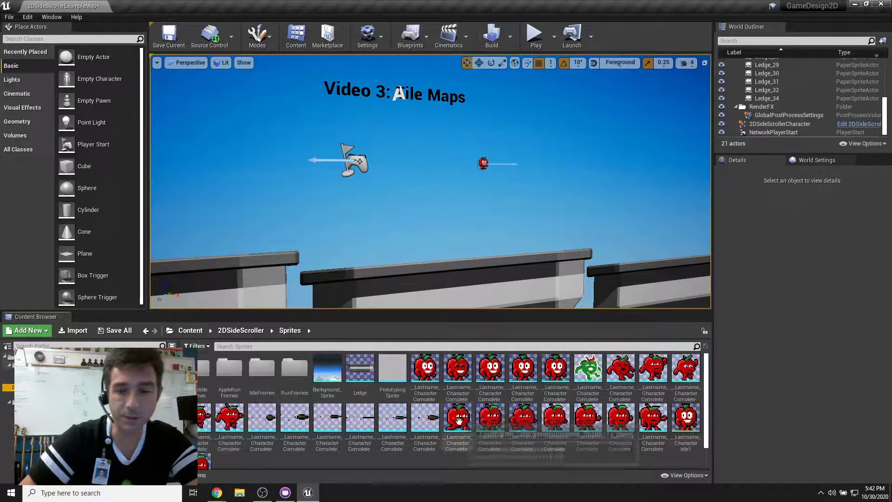
scroll(459, 421, "down", 1)
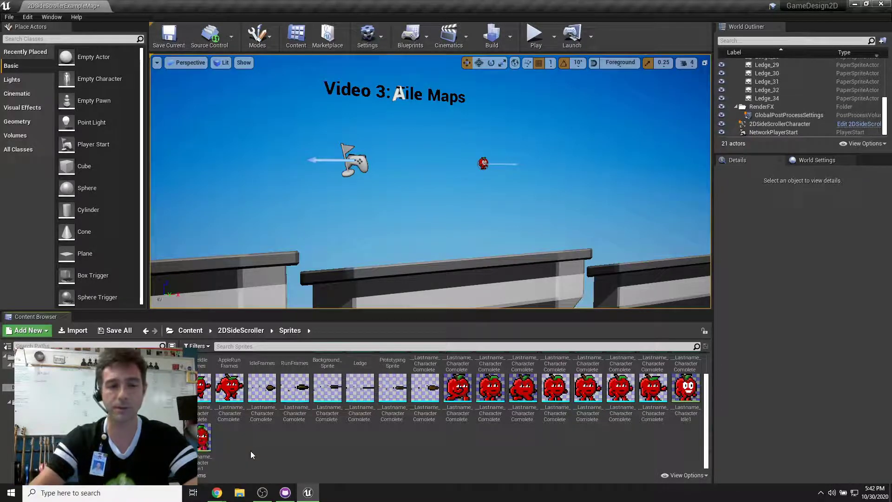
- Apply Paper2D texture settings to the __LastName_TileSet2a texture in the Textures folder and check the texture's preview
left_click(36, 395)
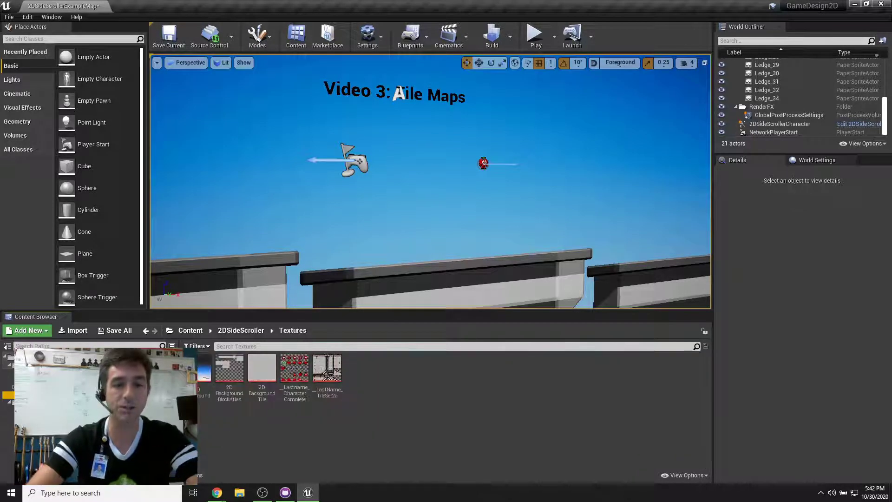
left_click(331, 368)
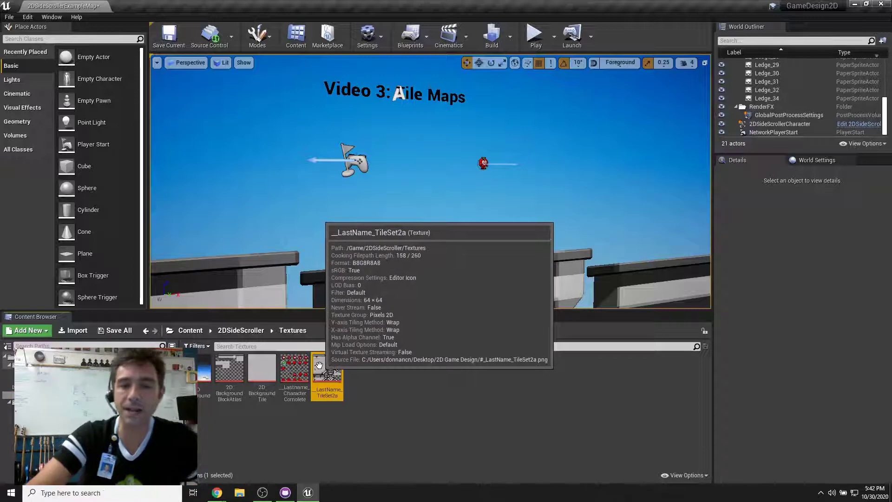
mouse_move(335, 366)
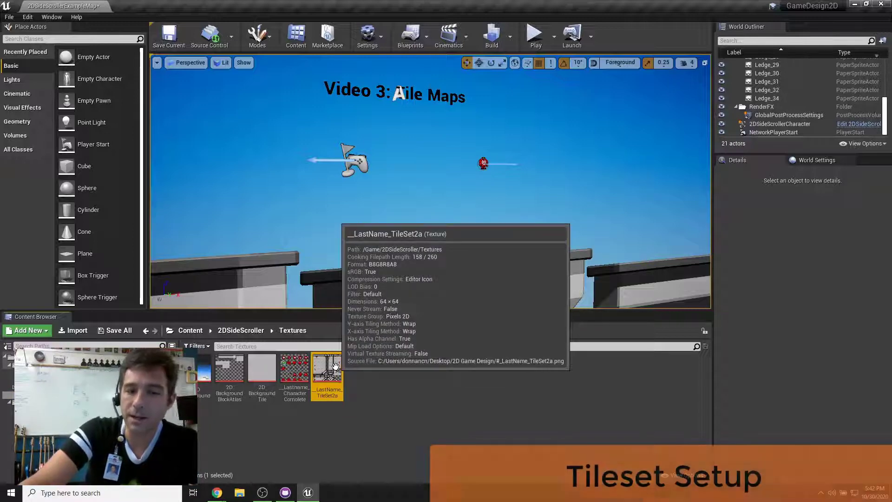
right_click(336, 366)
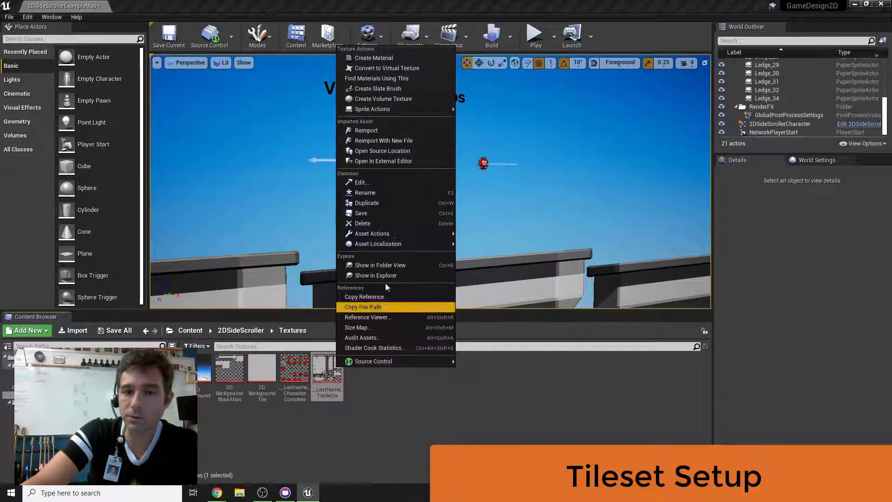
mouse_move(398, 115)
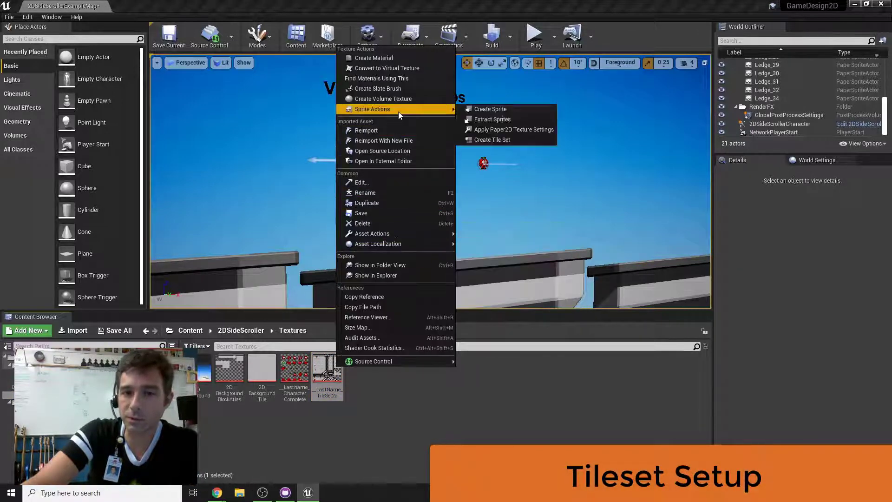
left_click(521, 130)
double_click(327, 378)
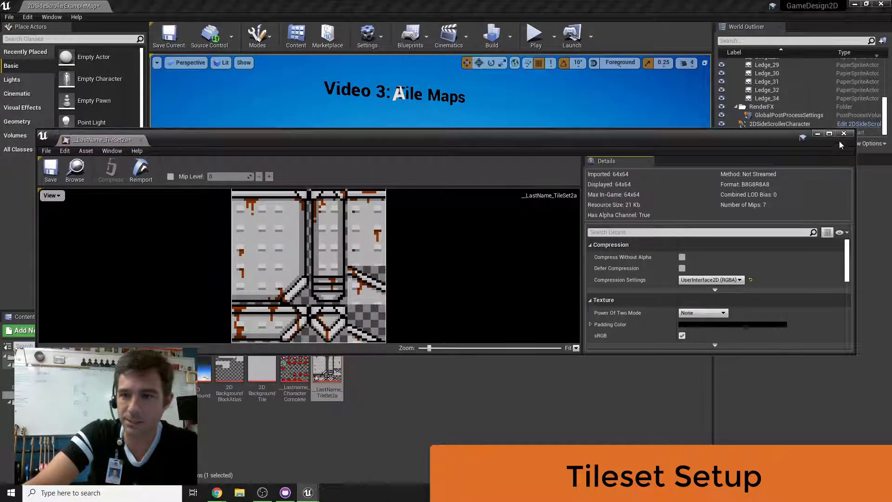
left_click(844, 133)
- Create a tile set from the __LastName_TileSet2a texture
right_click(326, 365)
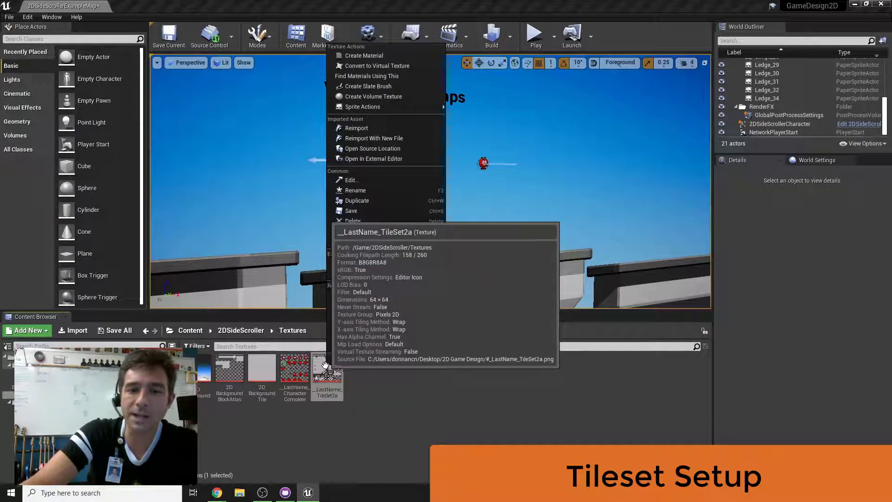
mouse_move(422, 107)
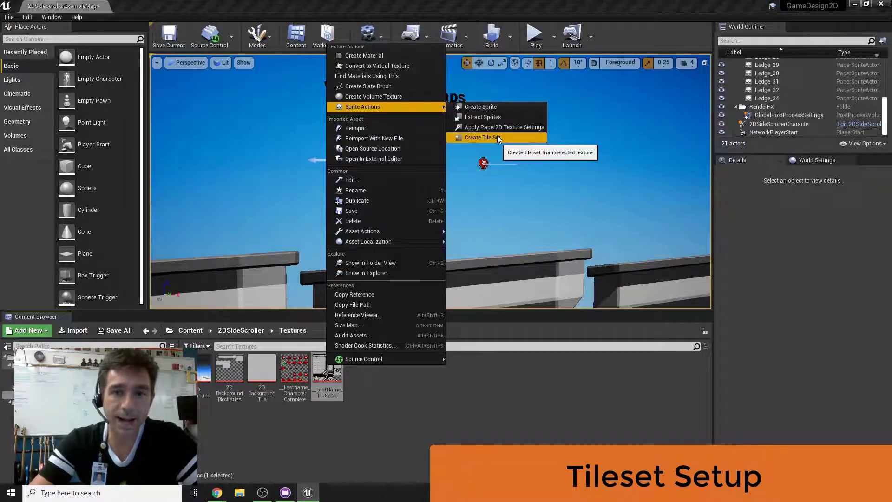
left_click(467, 138)
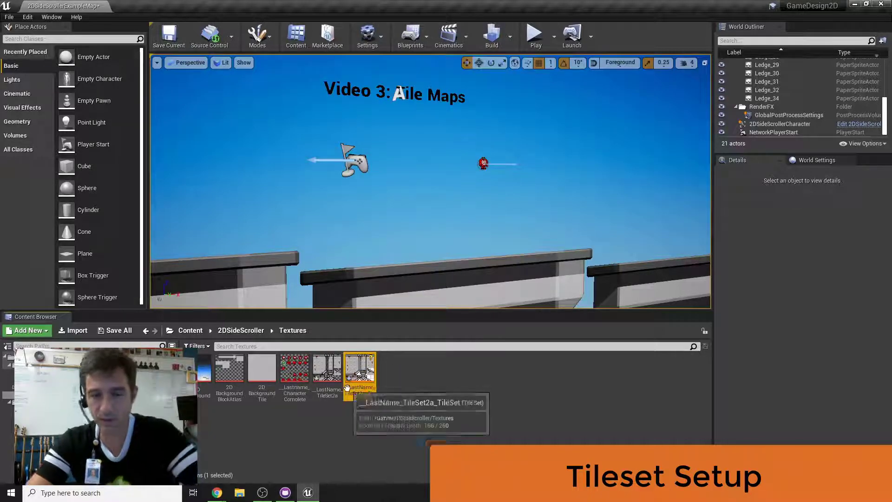
- Rename the new tile set as Level1_TileSet2a_TileSet
double_click(359, 374)
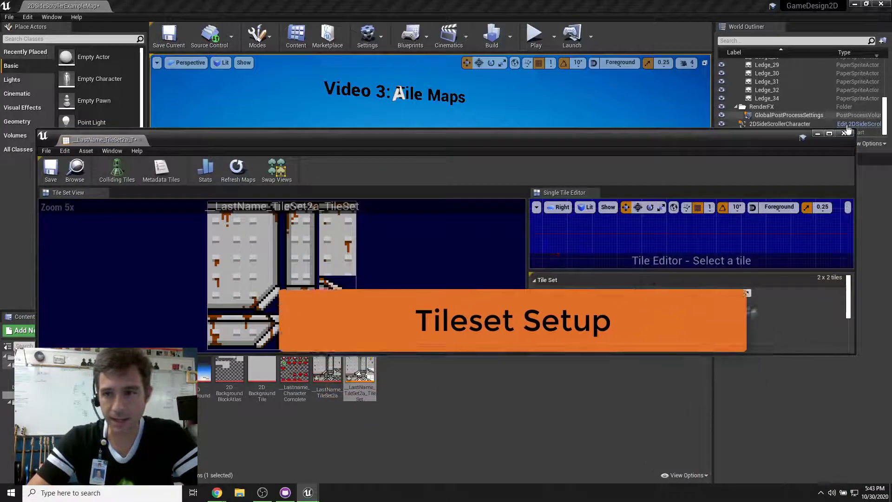
left_click(845, 134)
left_click(362, 392)
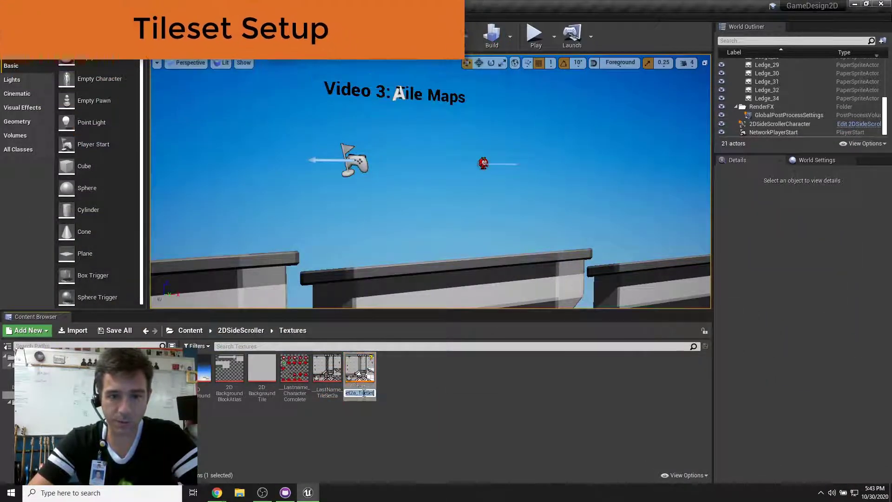
key("Home")
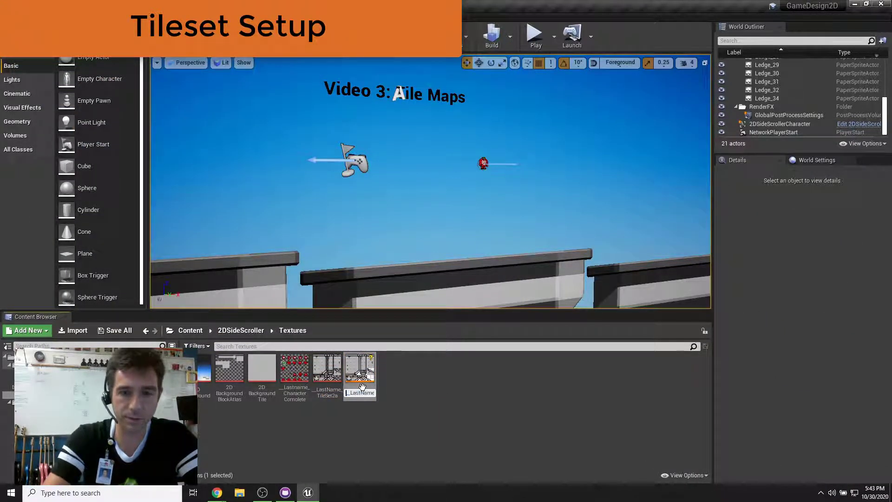
type("_")
key("End")
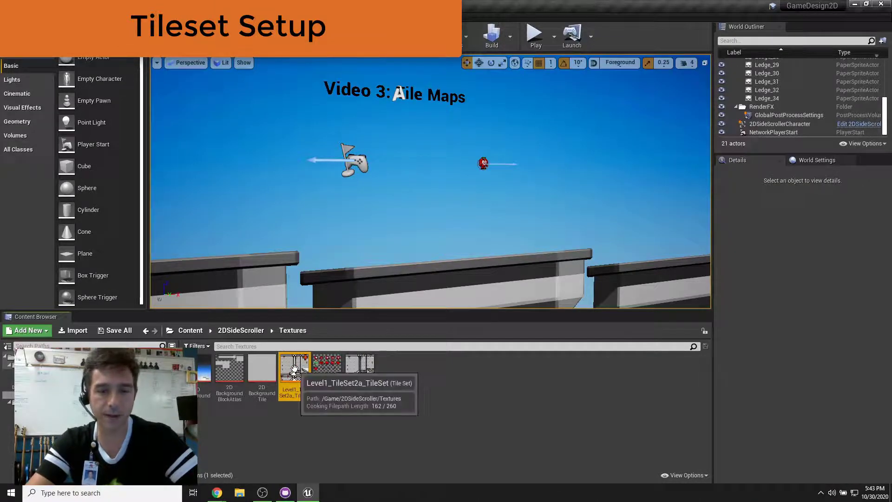
- Open Level1_TileSet2a_TileSet for editing, enlarge its editor window upward and downward, and preview several tiles
double_click(294, 368)
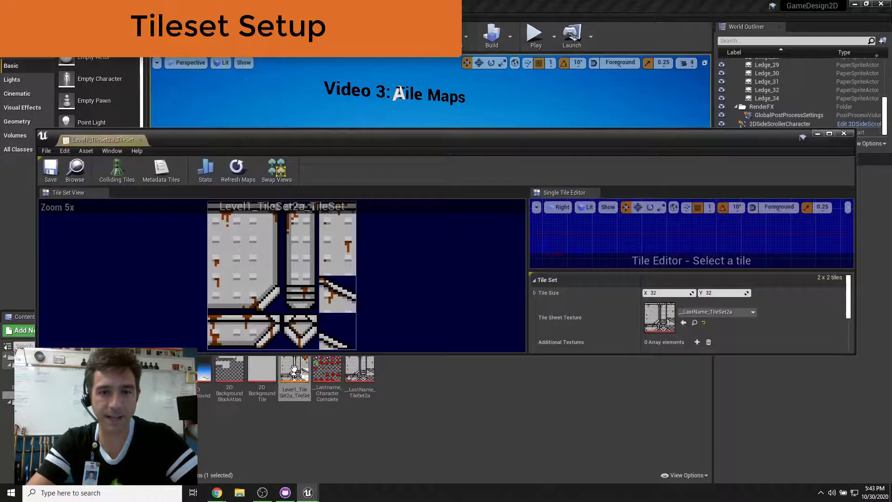
left_click_drag(568, 128, 568, 61)
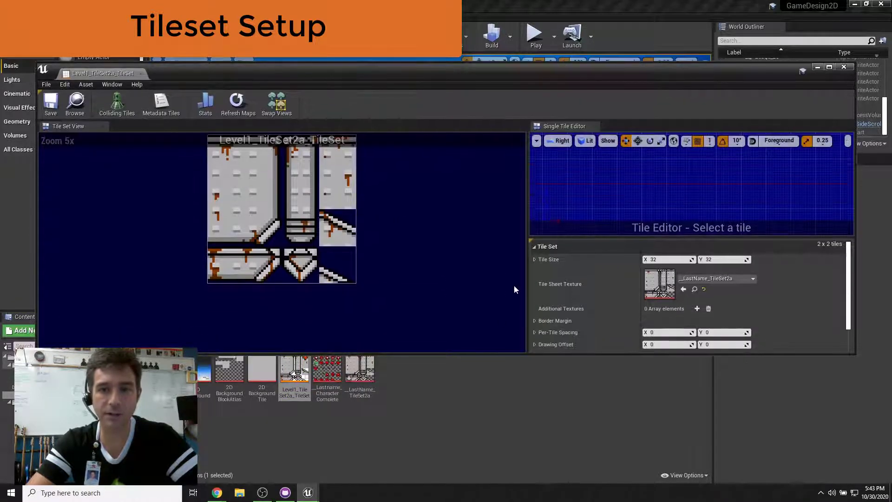
left_click_drag(483, 355, 483, 459)
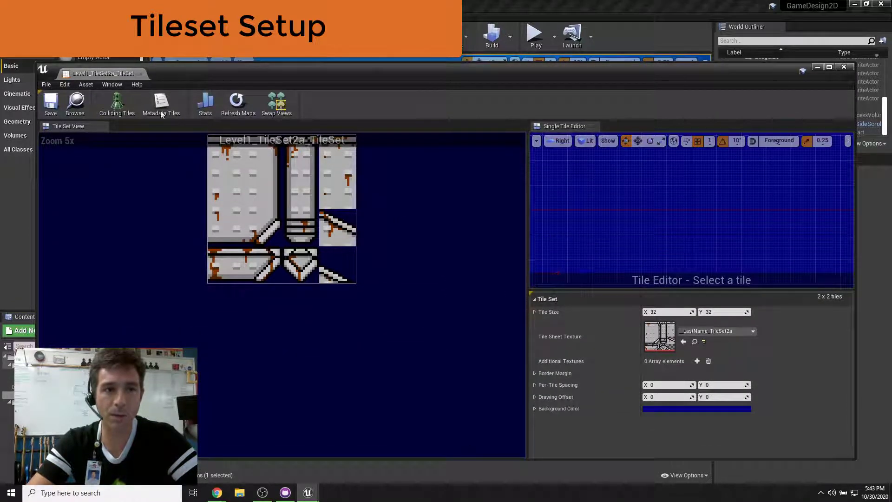
left_click(236, 158)
left_click(320, 182)
left_click(253, 227)
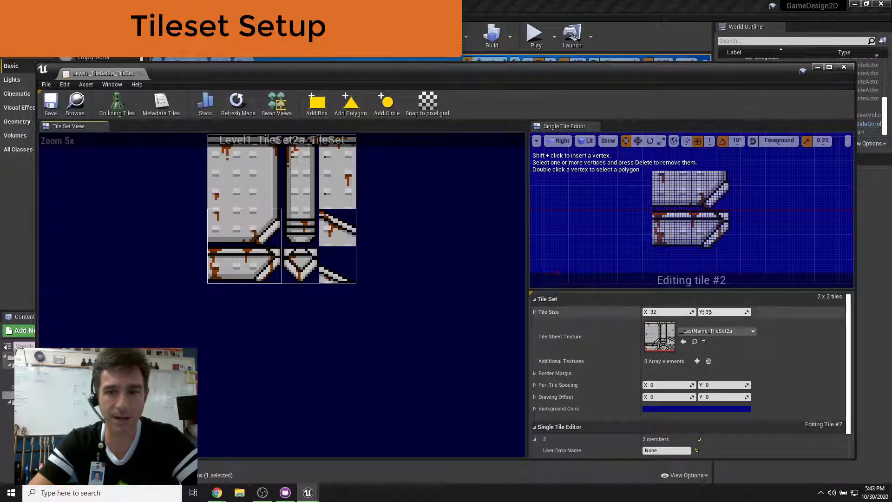
- Set the tile set's tile size to 16 by 16
left_click(661, 312)
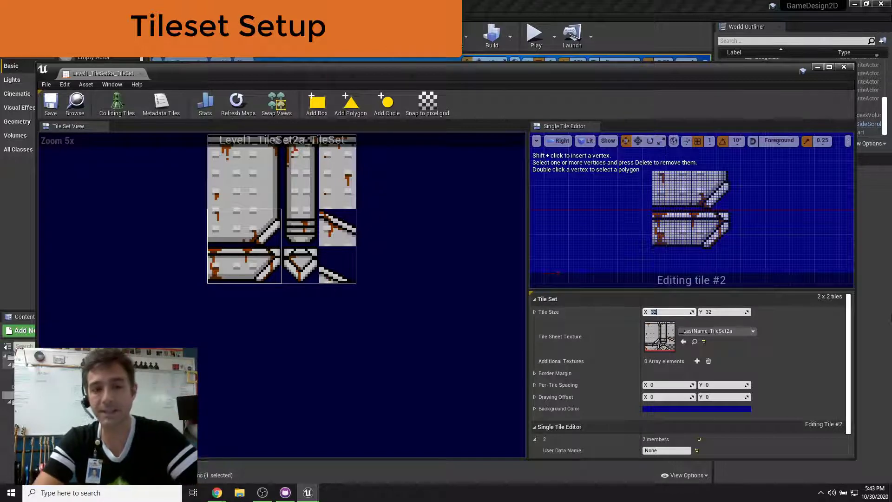
type("16")
key("Tab")
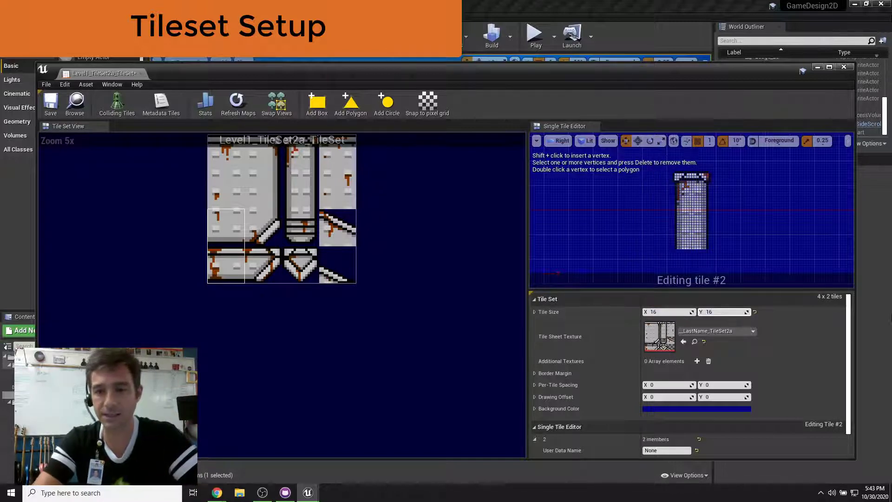
type("16")
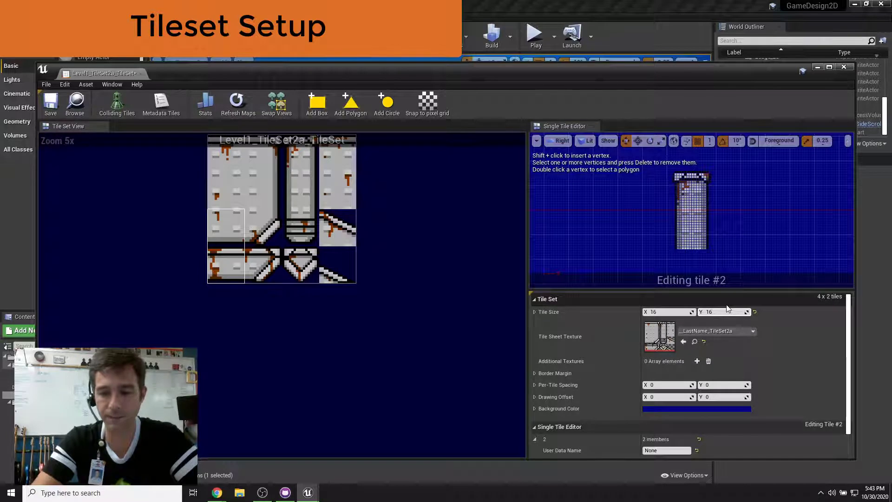
key("Return")
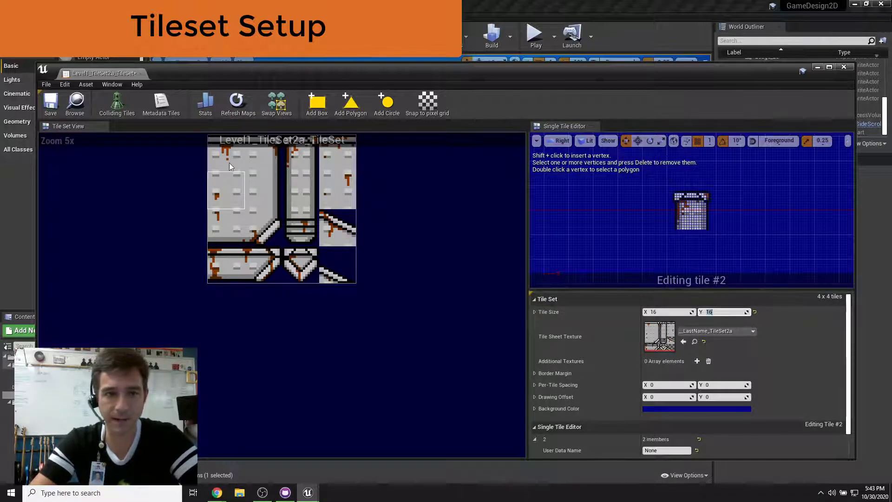
- Examine individual tiles across the tile set to check how the new tile size divides the artwork
left_click(230, 162)
scroll(232, 224, "up", 3)
scroll(233, 224, "down", 4)
left_click(288, 230)
left_click(314, 230)
left_click(357, 231)
left_click(231, 270)
left_click(284, 268)
left_click(314, 261)
left_click(347, 266)
left_click(344, 319)
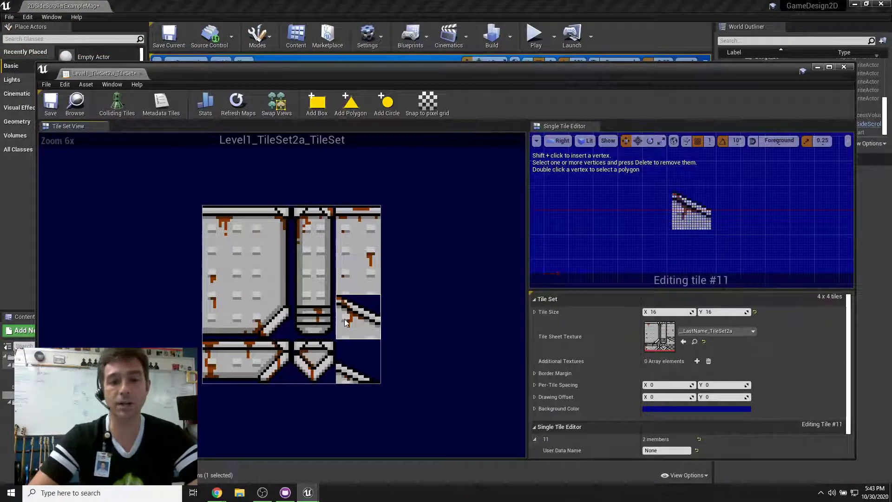
left_click(216, 310)
- Add a box collision to the first tile of the tile set's top row and enable highlighting of colliding tiles
left_click(227, 226)
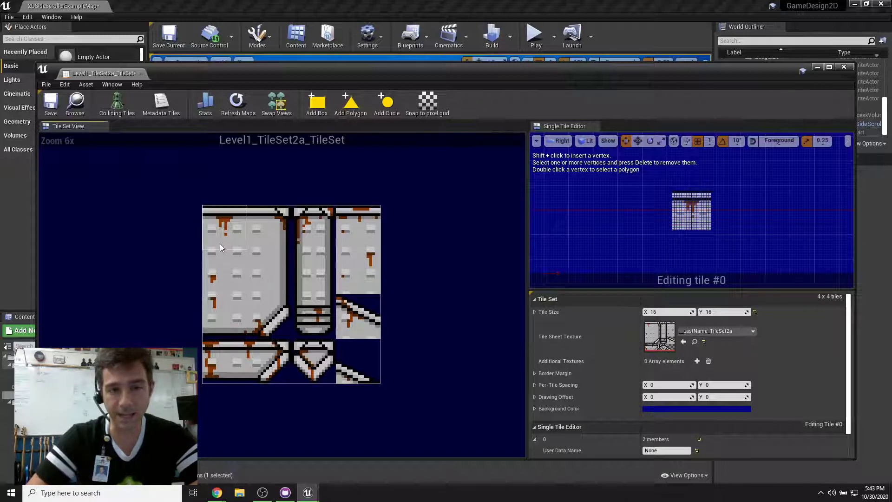
left_click(321, 103)
left_click(116, 103)
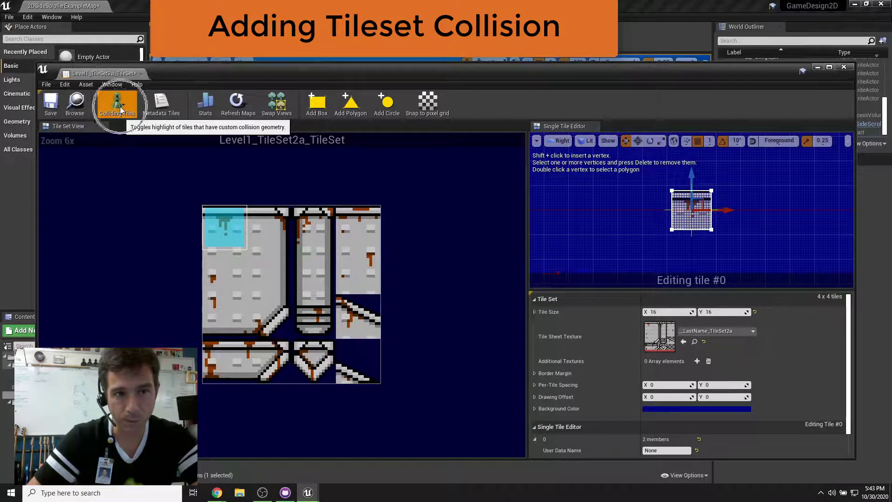
- Add a box collision to each of the second, third and fourth tiles in the tile set's top row
left_click(276, 230)
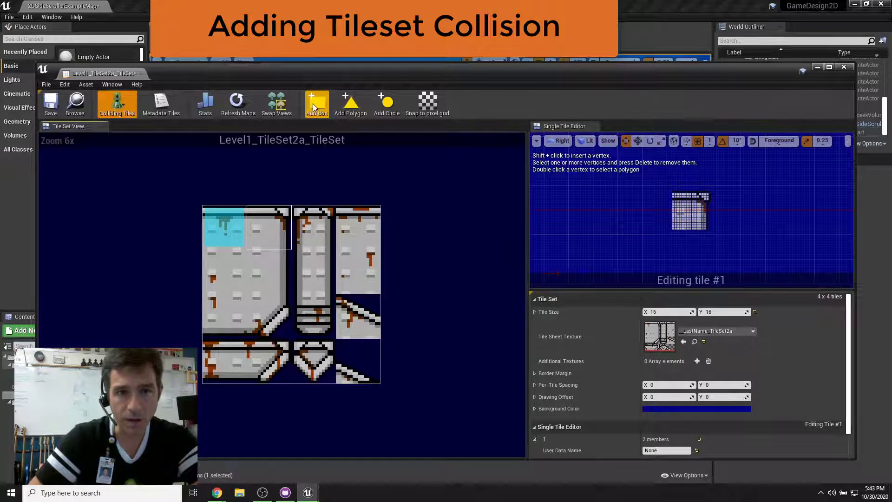
left_click(314, 105)
left_click(319, 222)
left_click(317, 105)
left_click(352, 224)
left_click(317, 104)
- Add a box collision to all four tiles of the second row and to the first tile of the third row
left_click(353, 276)
left_click(317, 104)
left_click(319, 274)
left_click(317, 104)
left_click(274, 254)
left_click(317, 104)
left_click(230, 257)
left_click(317, 104)
left_click(235, 319)
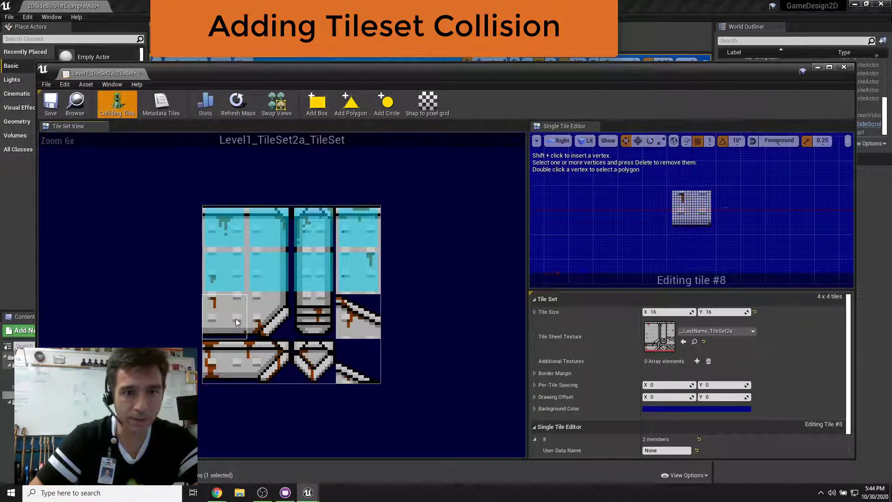
left_click(317, 104)
- Select the second tile of the third row, maximize the tile set editor window and frame that tile up close
left_click(271, 306)
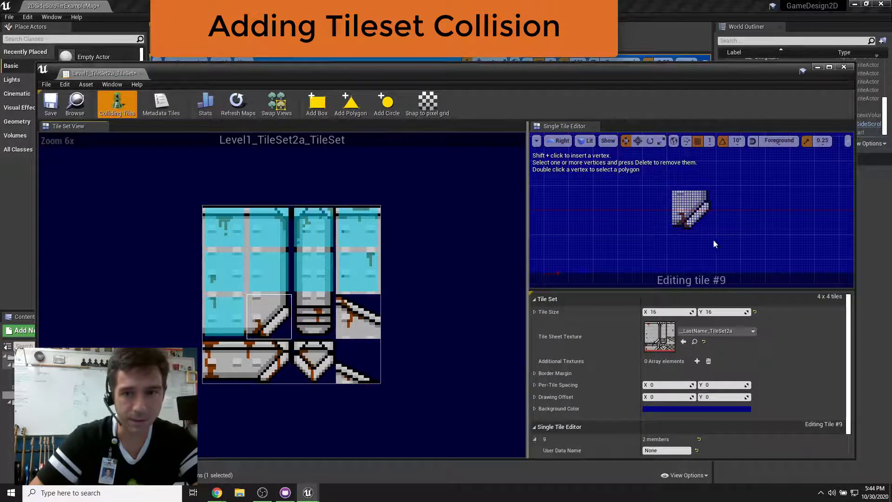
double_click(735, 70)
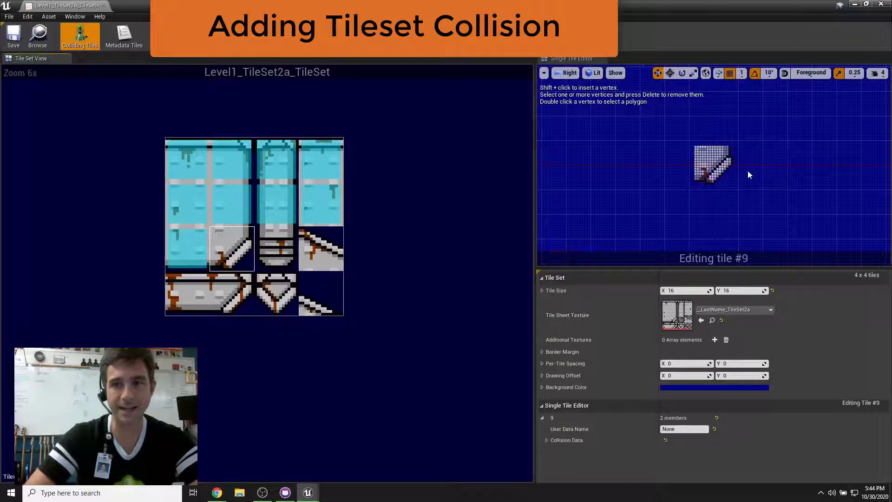
scroll(706, 160, "up", 4)
scroll(705, 158, "up", 3)
scroll(649, 158, "down", 2)
right_click_drag(649, 158, 716, 162)
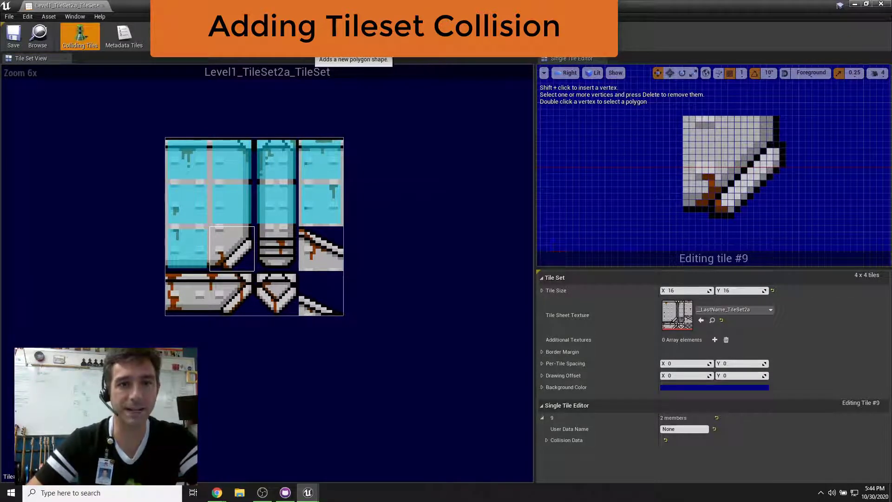
- Draw a closed polygon collision around the second tile of the third row, with corners on the artwork's outer edge
left_click(320, 47)
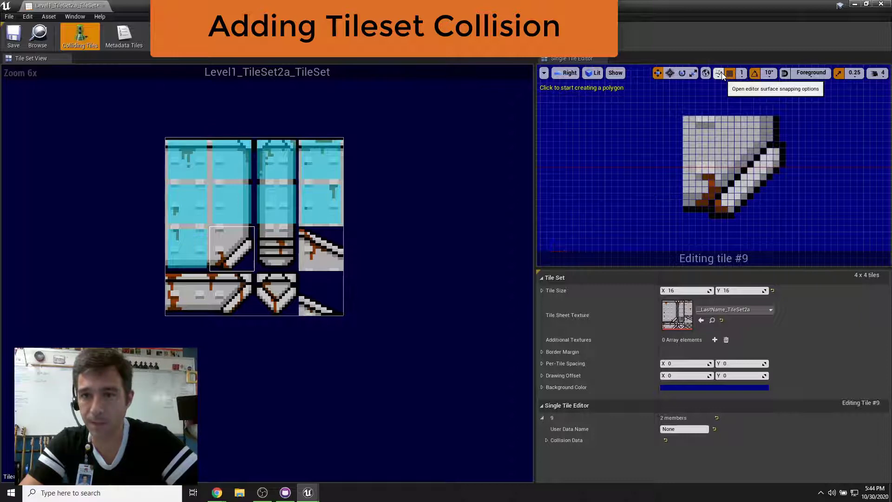
left_click(742, 74)
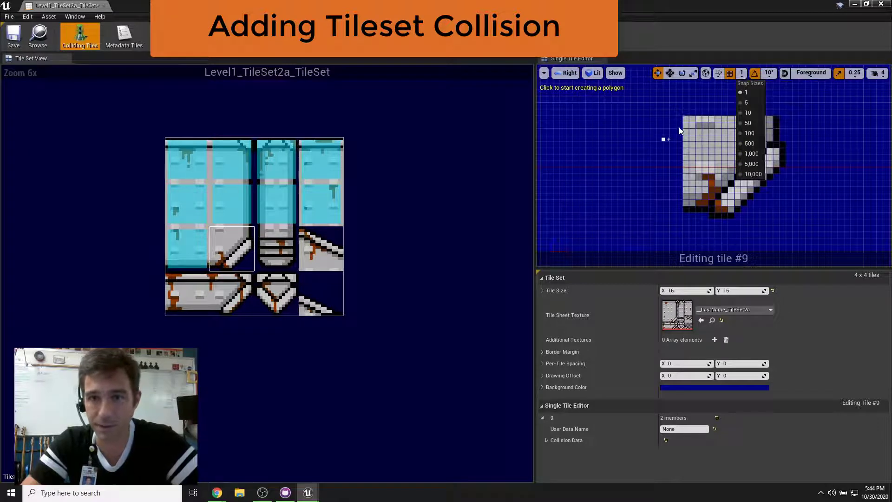
left_click(682, 115)
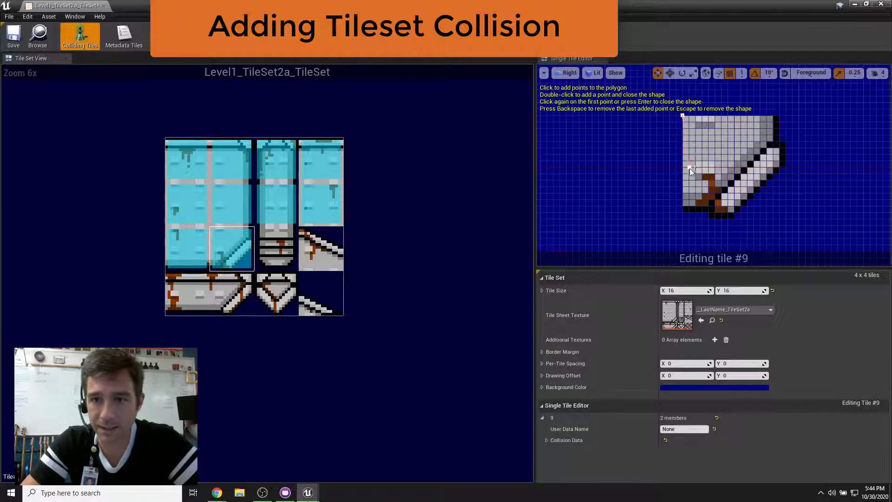
left_click(683, 217)
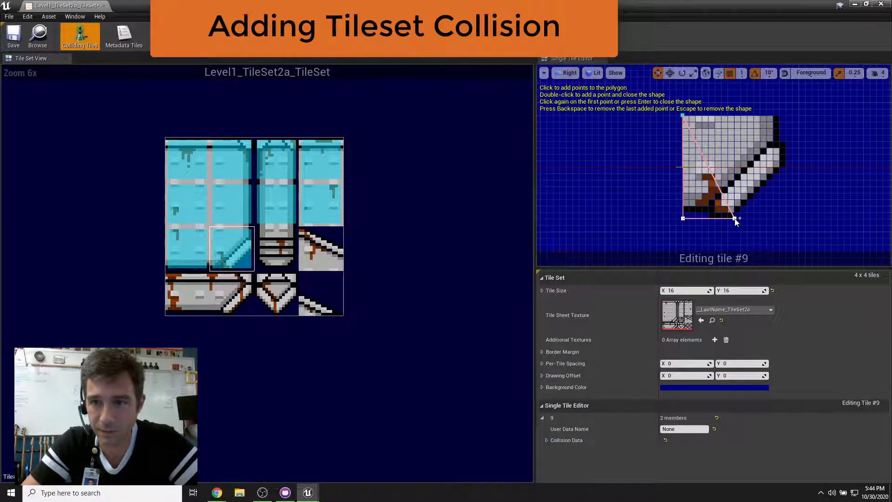
double_click(735, 217)
left_click_drag(743, 145, 788, 170)
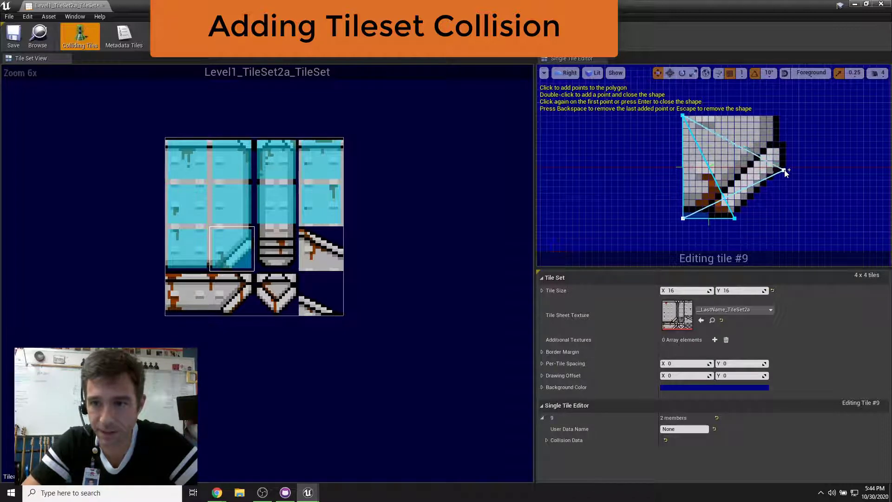
left_click_drag(735, 142, 785, 116)
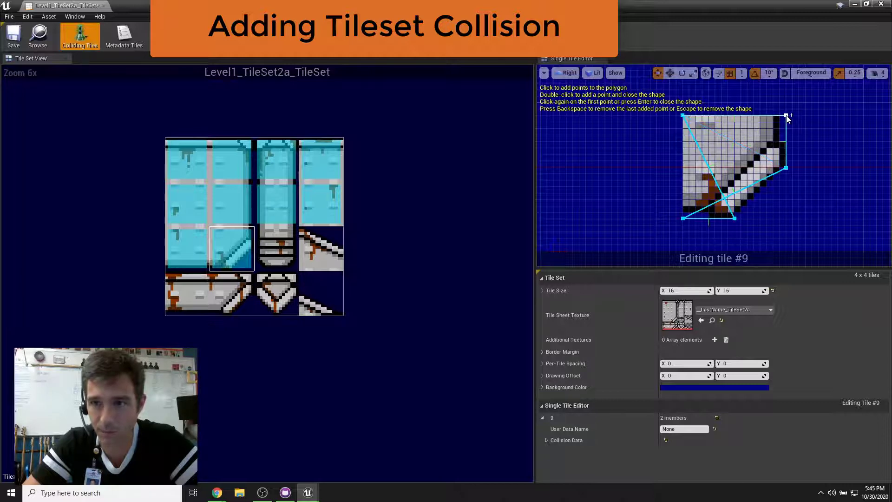
left_click(684, 115)
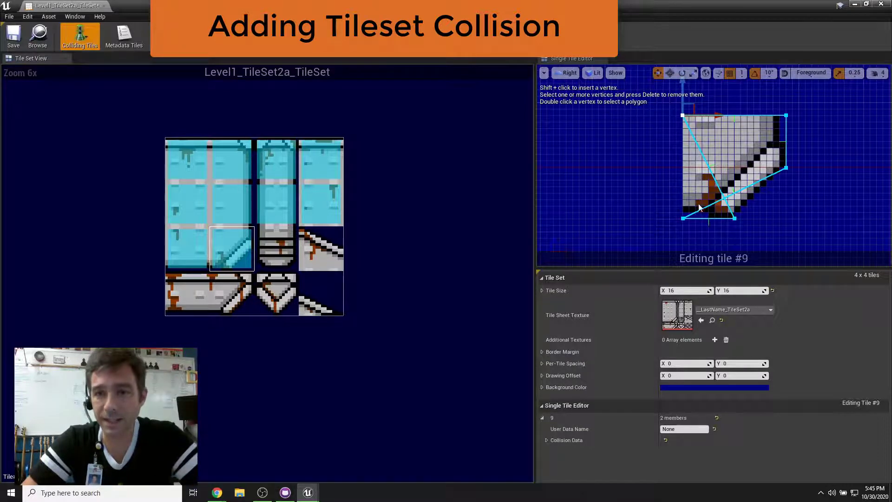
- Reposition the polygon's two bottom vertices so the collision outline follows the tile's square left side and diagonal lower-right edge
left_click(684, 218)
left_click_drag(707, 218, 802, 219)
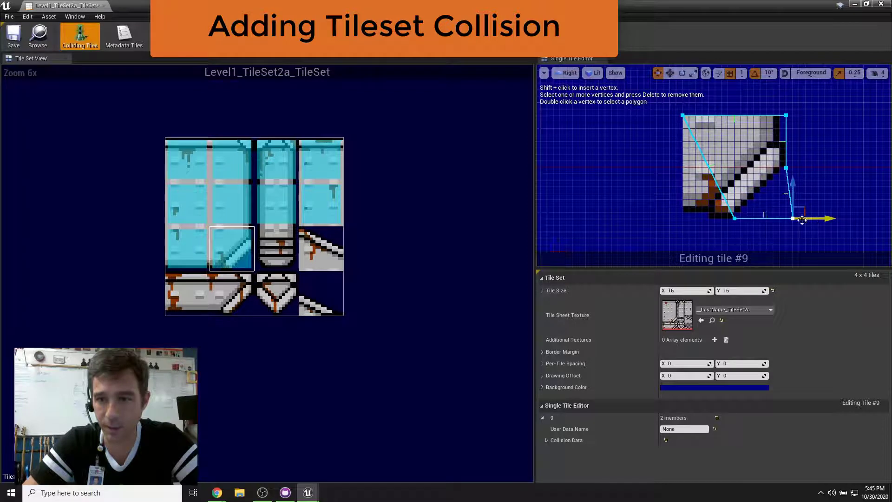
left_click(734, 219)
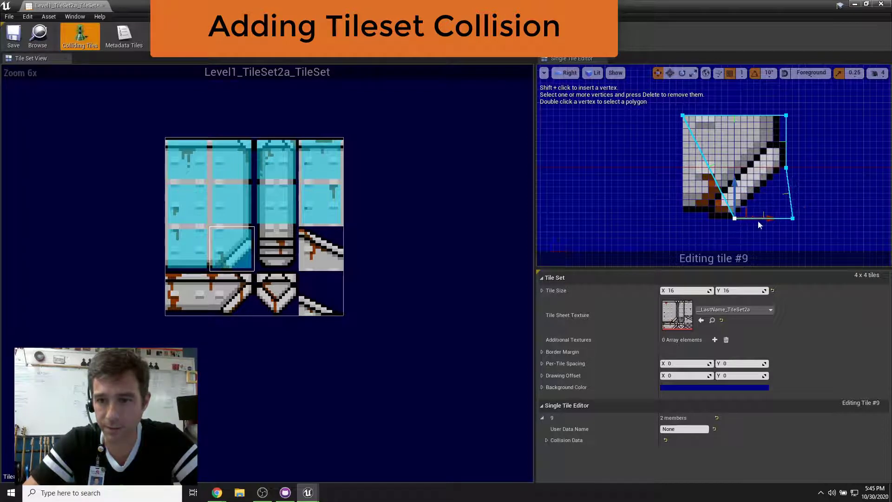
left_click_drag(769, 223, 723, 219)
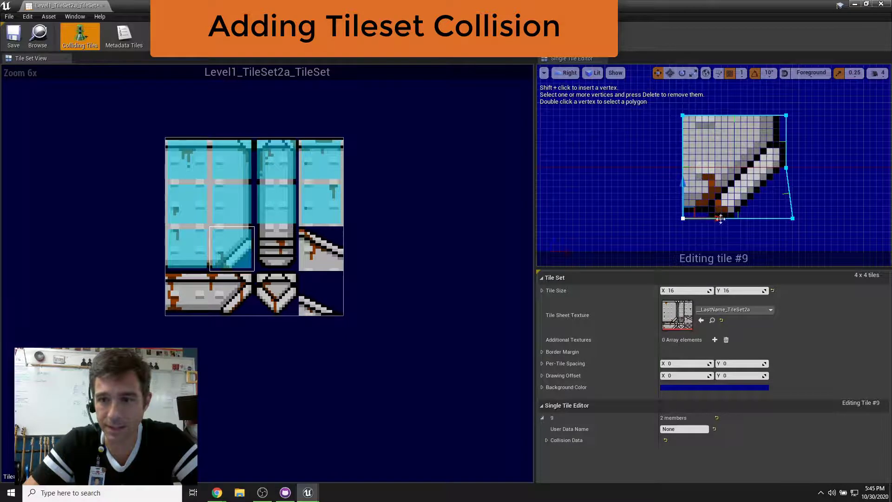
left_click(793, 219)
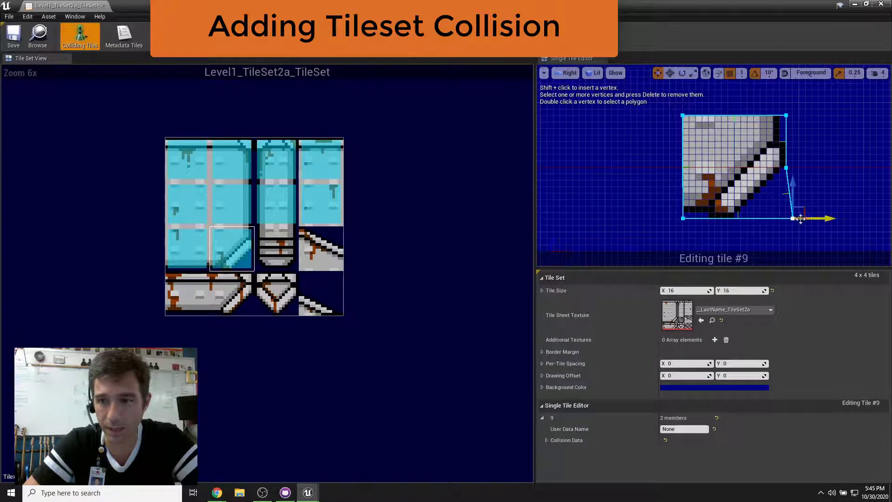
left_click_drag(816, 218, 758, 213)
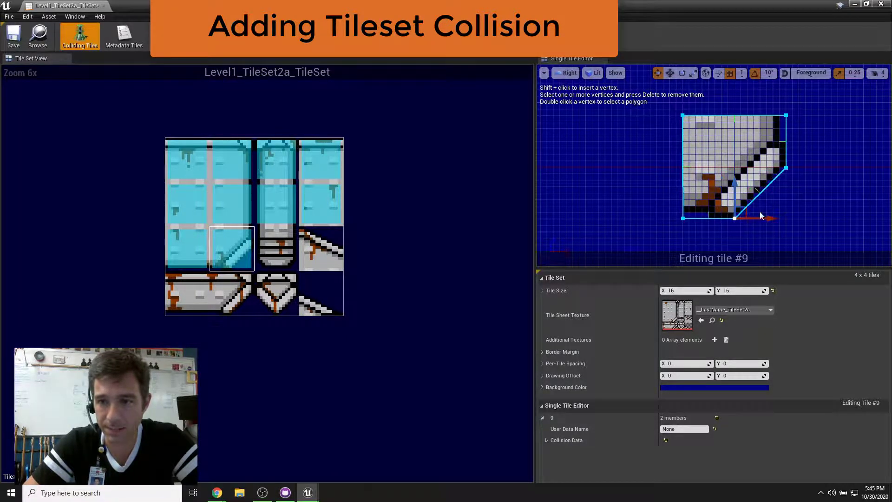
left_click(787, 168)
scroll(789, 169, "up", 3)
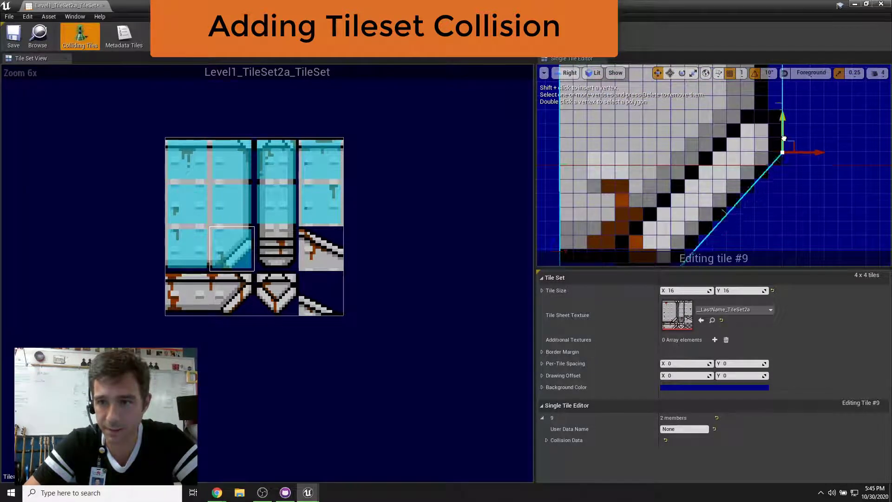
left_click(813, 158)
scroll(770, 190, "down", 2)
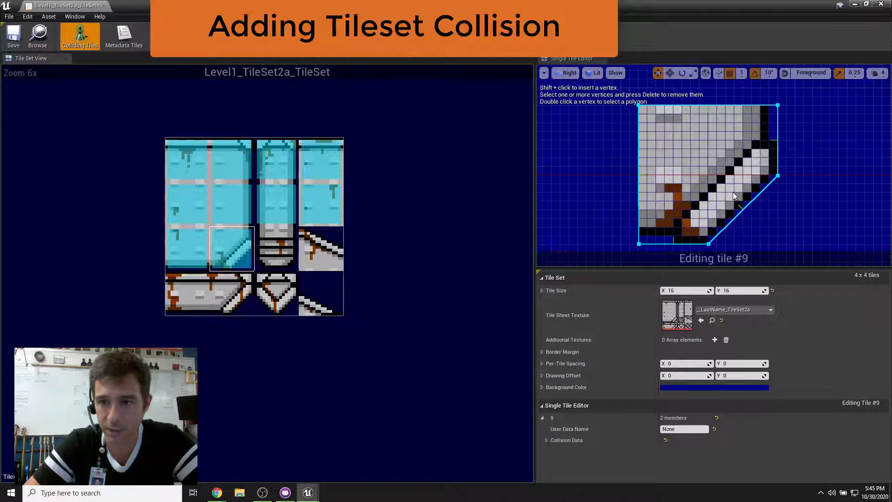
scroll(732, 191, "down", 1)
- Add box collisions to the third row's last two tiles, lowering the fourth tile's upper-right vertex to match its slope
left_click(276, 257)
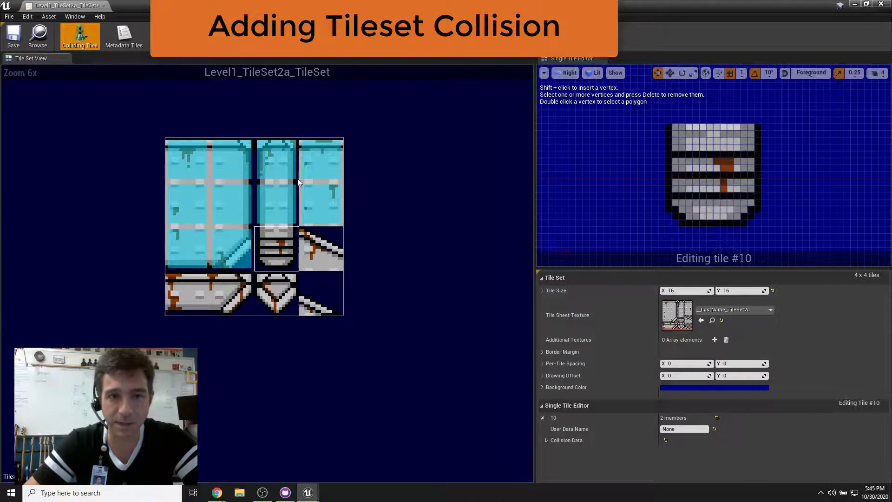
left_click(327, 251)
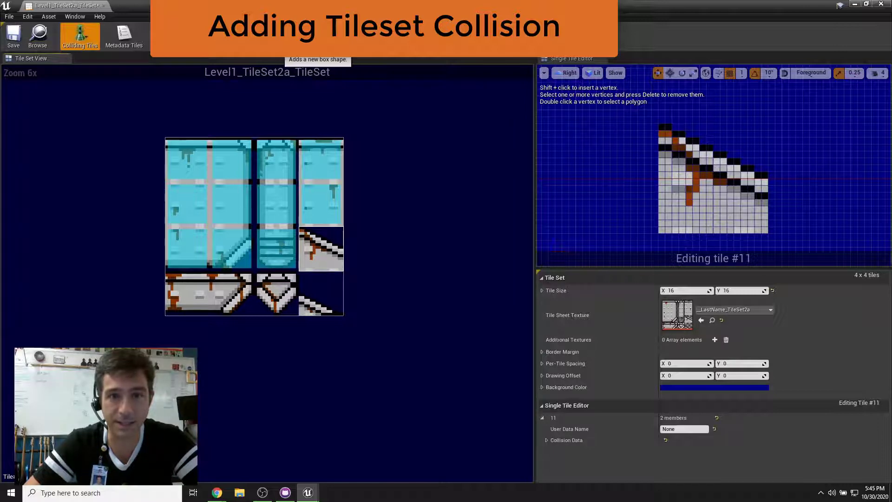
left_click(300, 42)
left_click(769, 125)
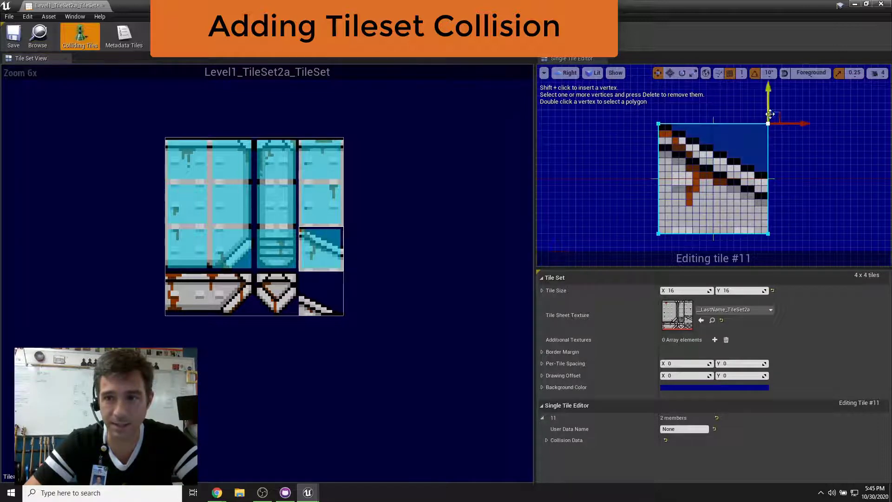
left_click_drag(768, 97, 774, 154)
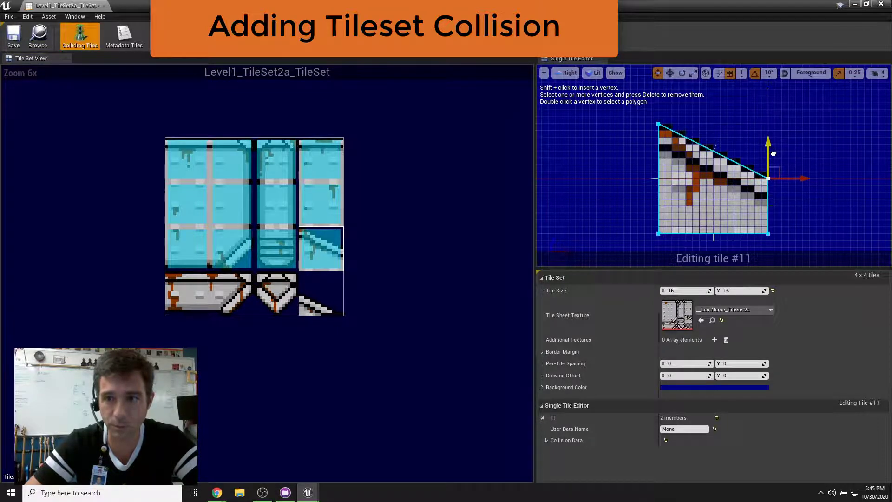
- Add a box collision to the bottom row's first tile and a five-point polygon collision following the second tile's outline
left_click(191, 298)
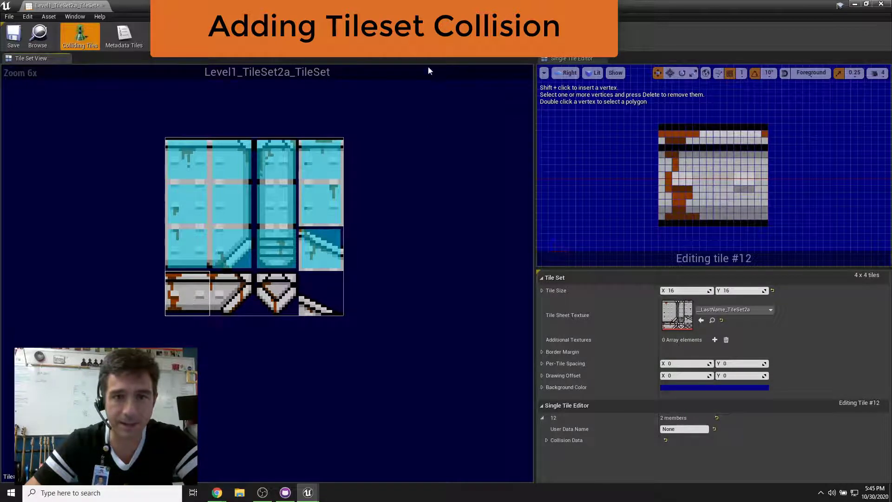
left_click(236, 303)
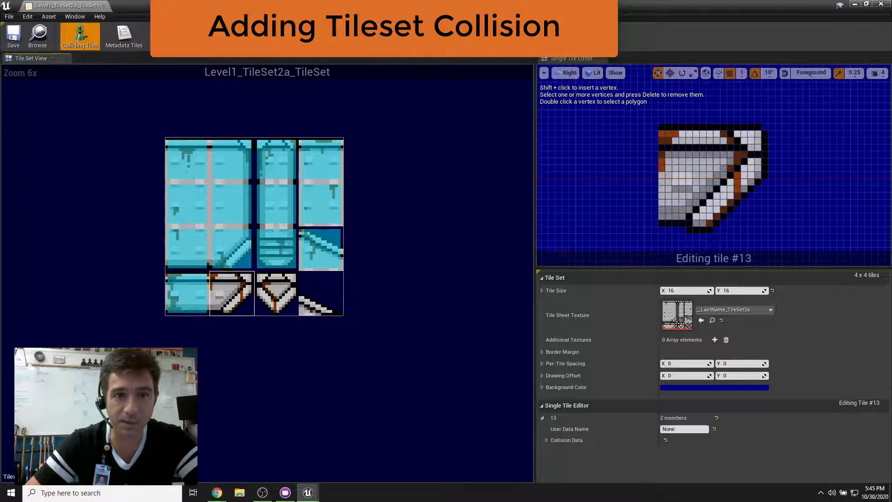
left_click(323, 47)
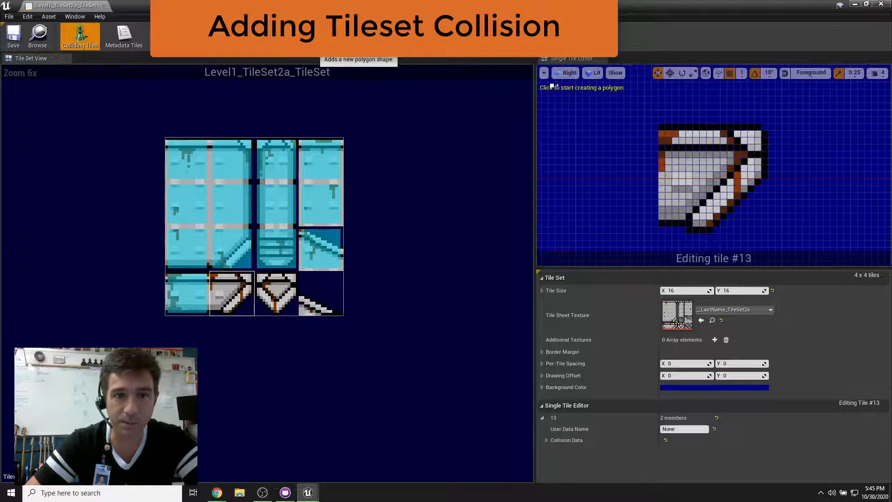
left_click(658, 124)
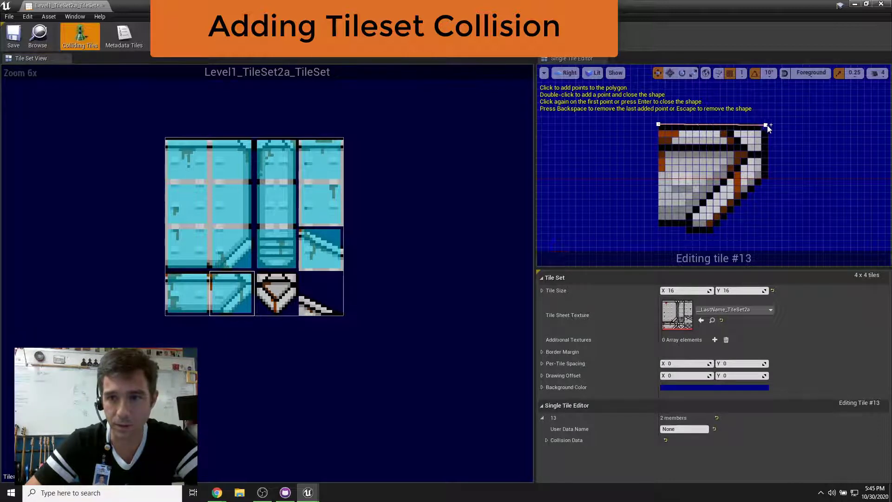
left_click(768, 125)
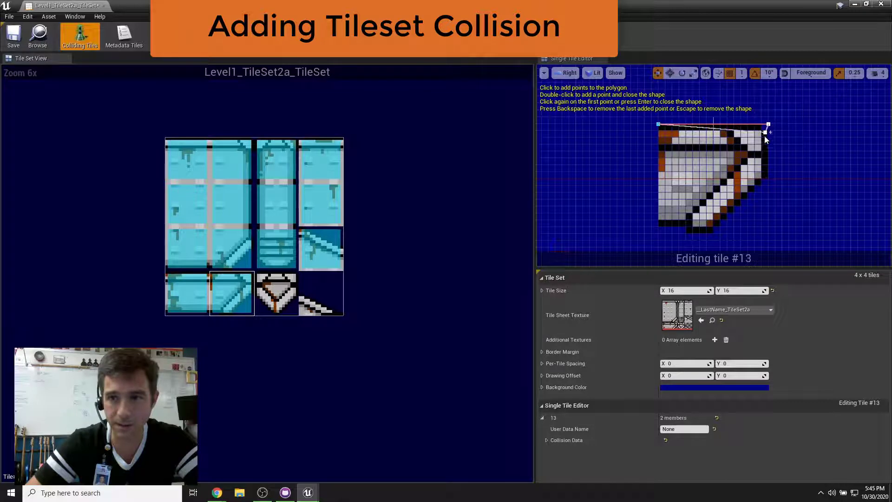
left_click(768, 179)
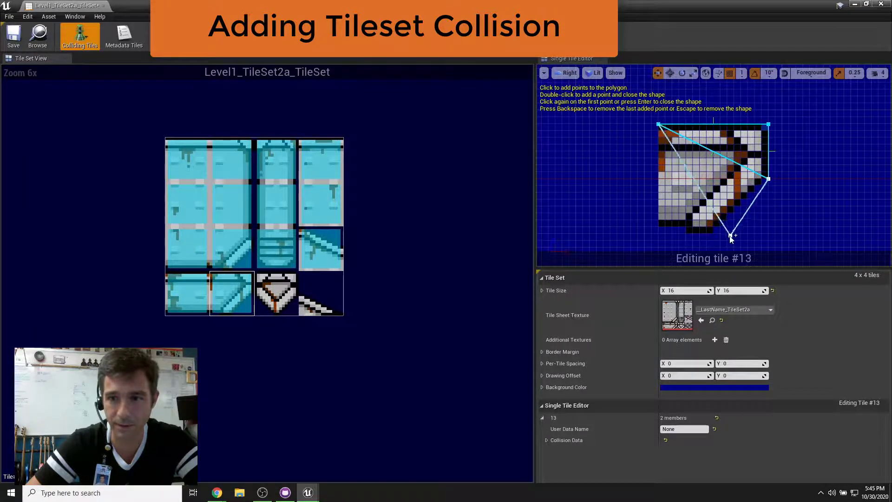
double_click(713, 232)
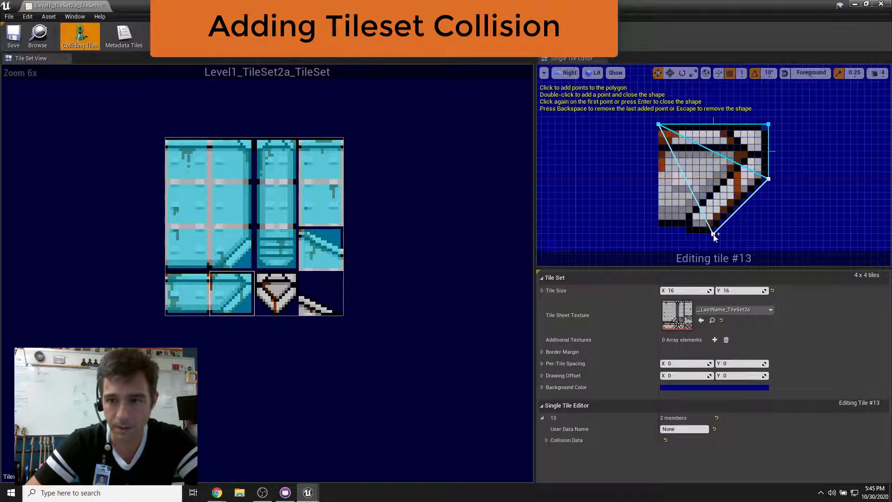
left_click(714, 235)
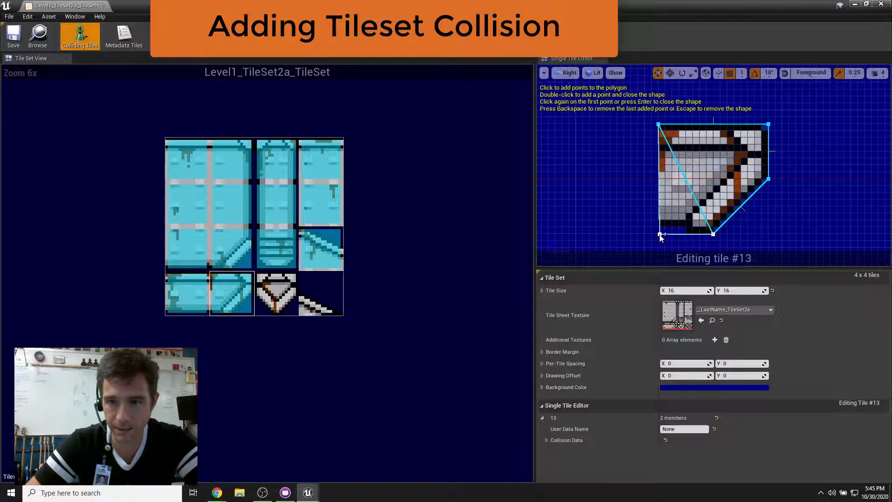
left_click_drag(658, 235, 660, 234)
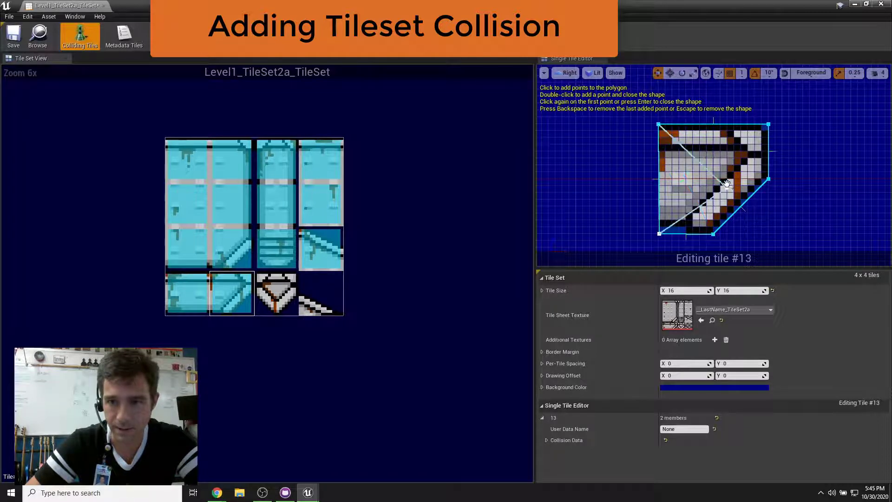
left_click(660, 125)
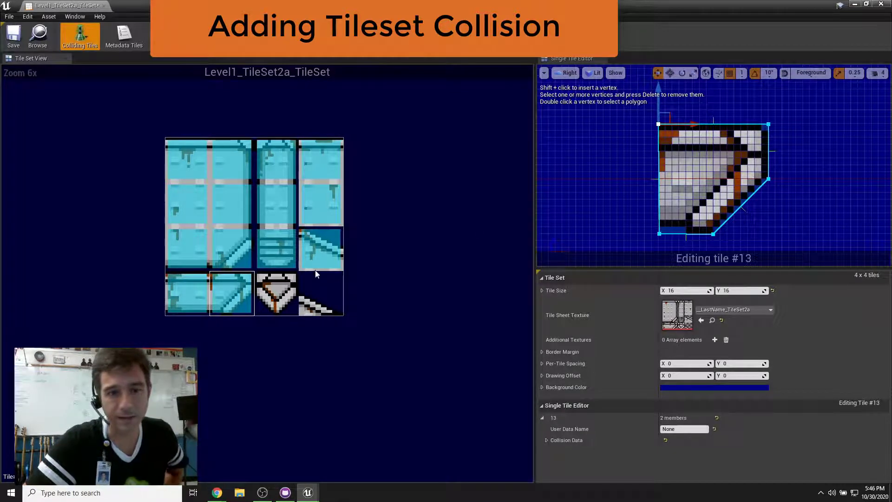
- Add a box collision to the bottom row's third tile and raise its lower edge so it covers only the tile's upper part
left_click(284, 288)
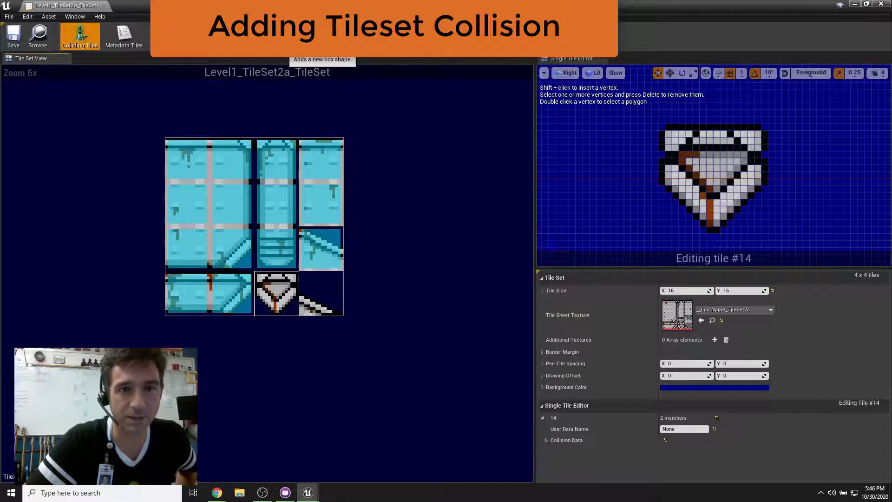
left_click(297, 47)
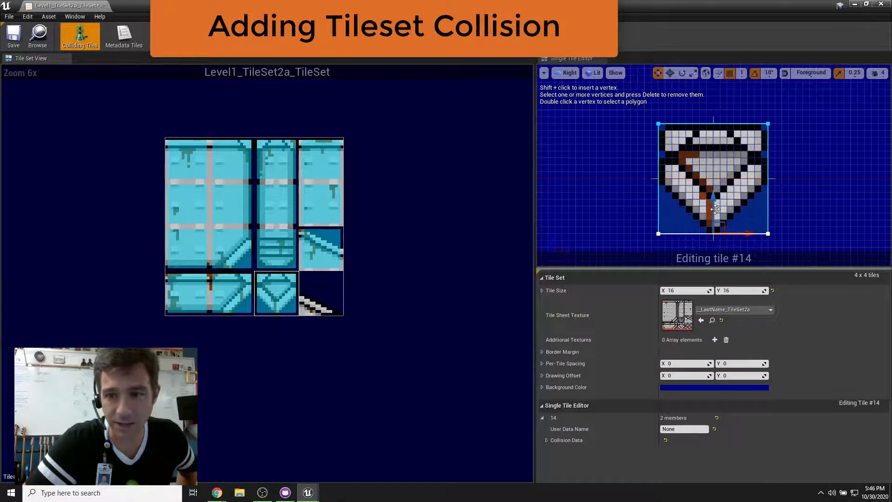
left_click_drag(716, 209, 723, 138)
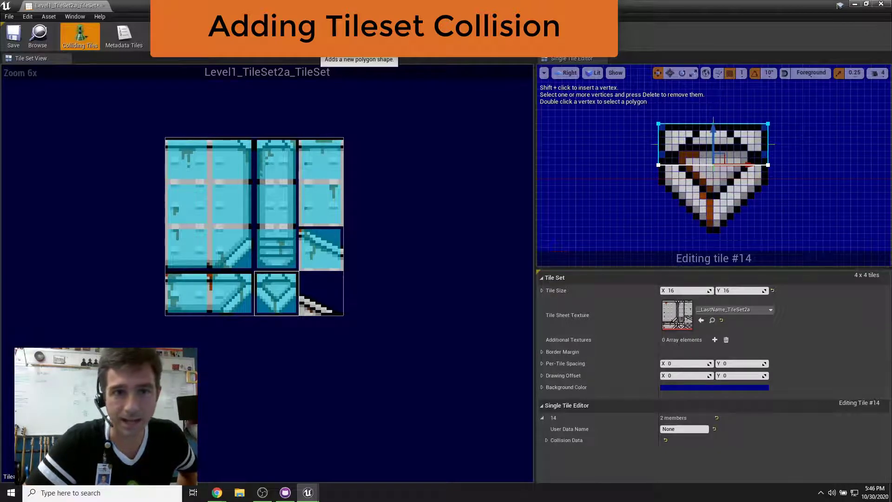
- Add a second box collision to this tile and line up its top edge with the first box's bottom edge
left_click(279, 43)
left_click_drag(714, 157, 705, 176)
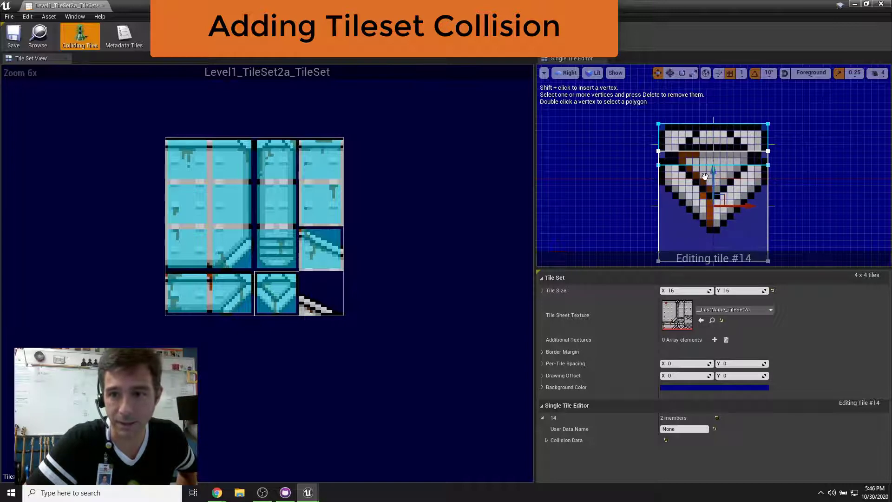
left_click(696, 151)
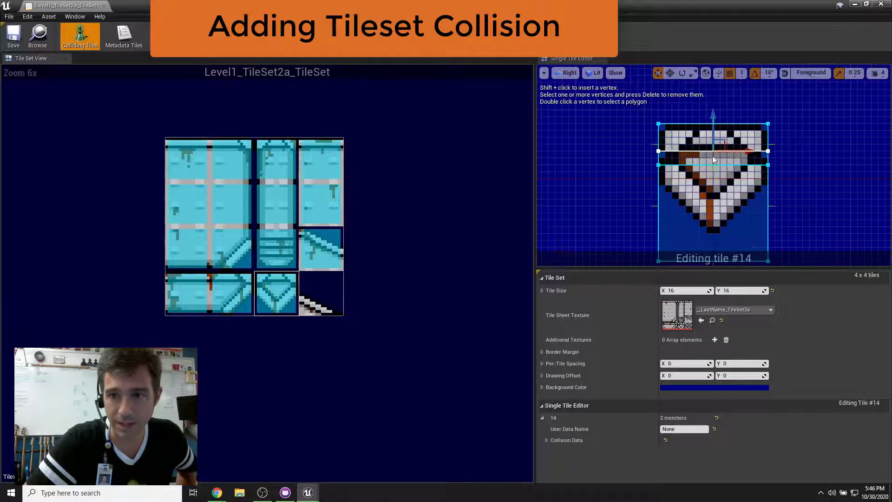
left_click_drag(716, 141, 716, 154)
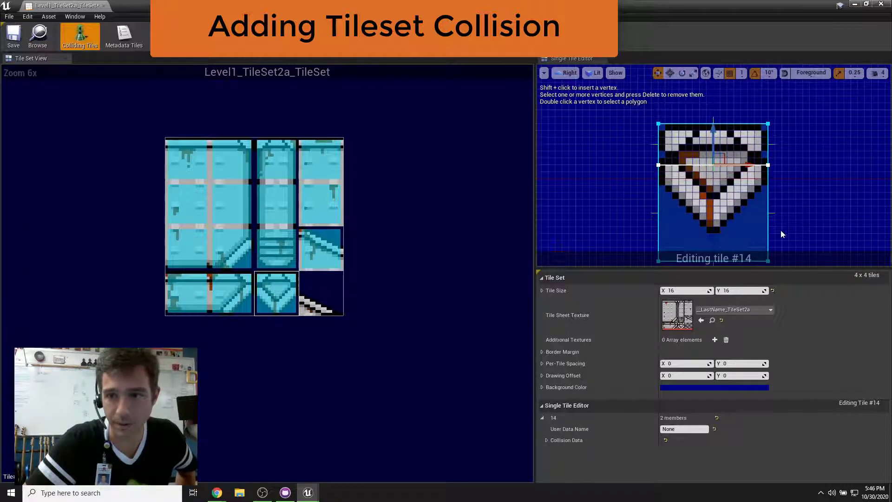
- Move the second box's two bottom vertices to the tile's lower tip so the collision tapers with the artwork
left_click(769, 261)
left_click_drag(781, 254, 736, 226)
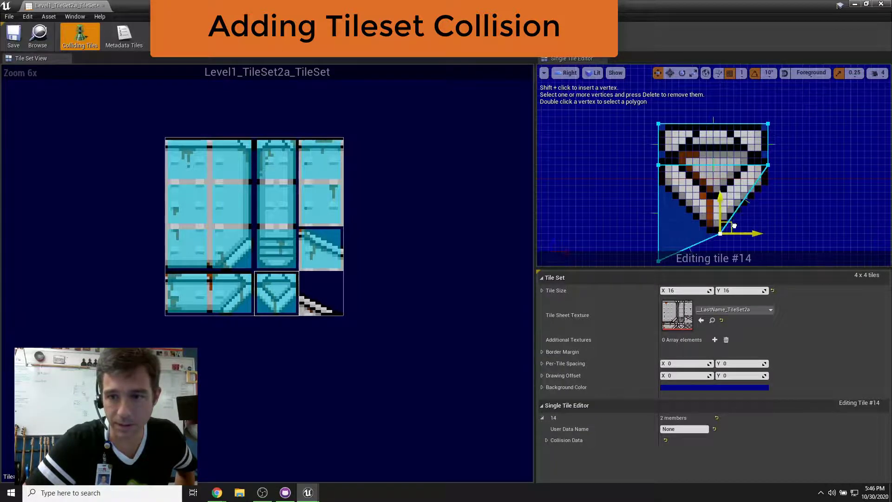
left_click(659, 262)
left_click_drag(671, 255, 715, 225)
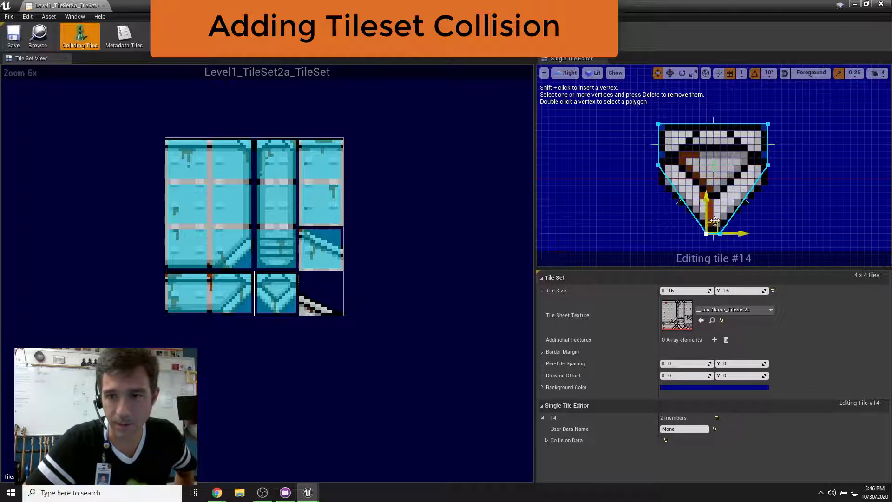
left_click(632, 205)
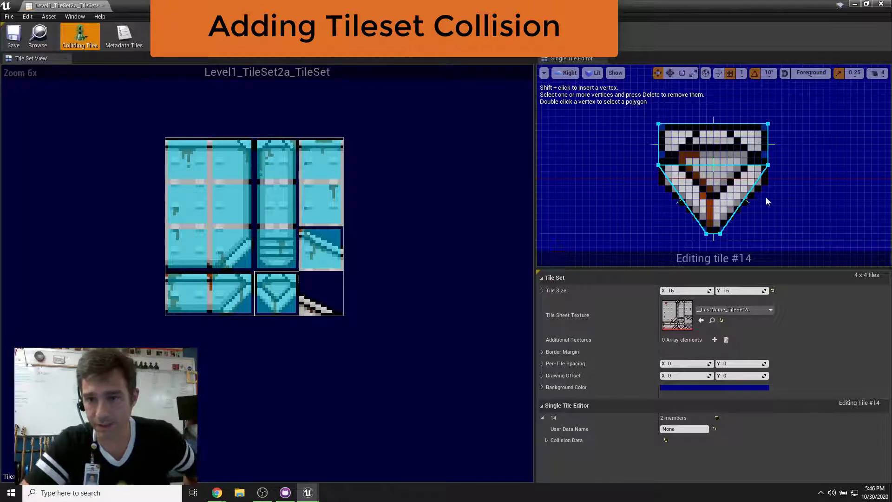
- Add a box collision to the bottom row's last tile, lower both upper vertices to match its slope, and save the tile set
left_click(318, 276)
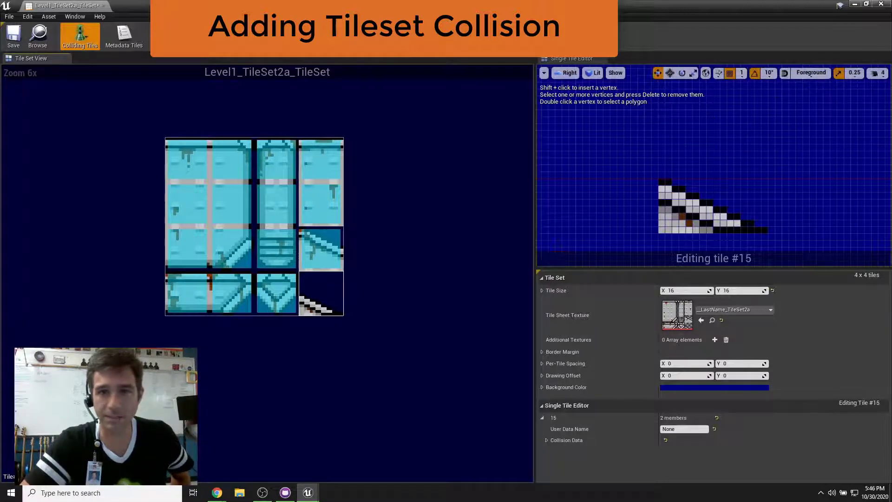
left_click(246, 37)
left_click(658, 124)
left_click_drag(663, 101, 660, 155)
left_click(768, 125)
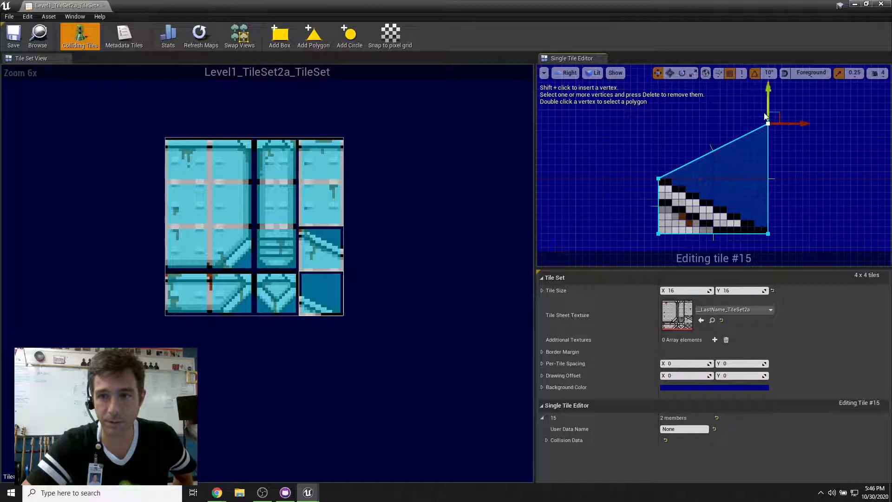
left_click_drag(768, 100, 762, 200)
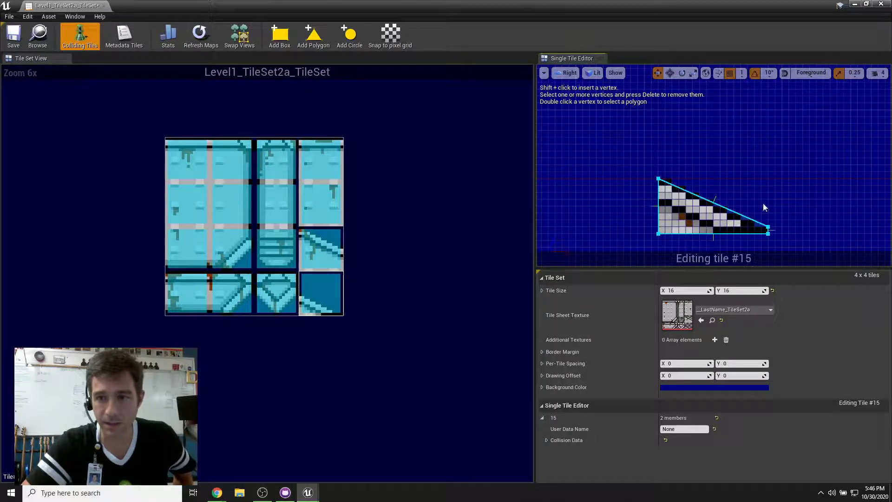
scroll(673, 182, "up", 2)
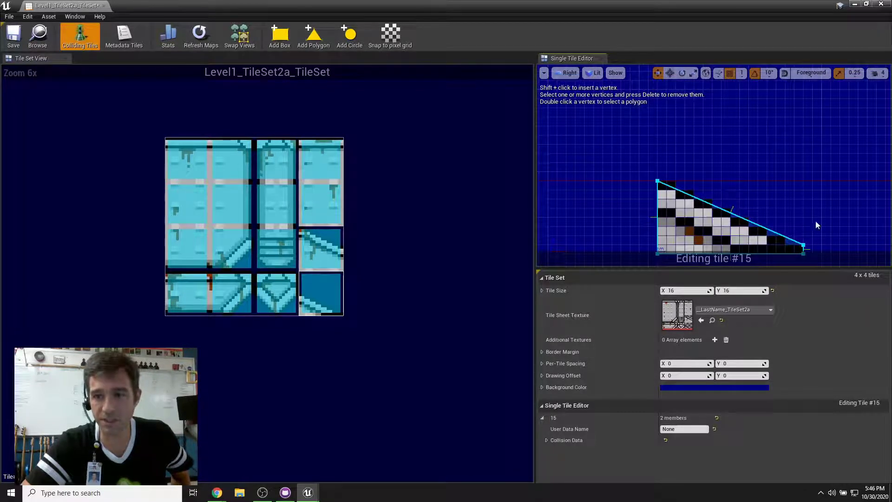
left_click(14, 35)
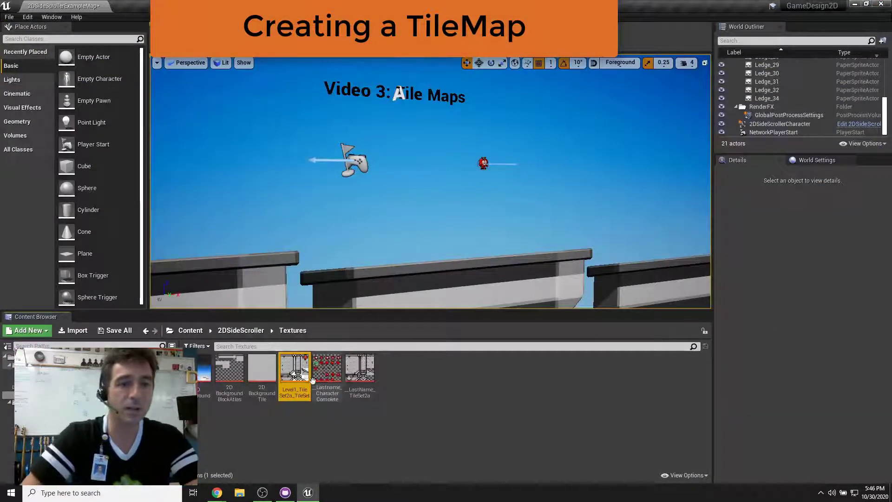
- Create a tile map from the Level1_TileSet2a_TileSet asset and name it Level1_TileMap
right_click(291, 369)
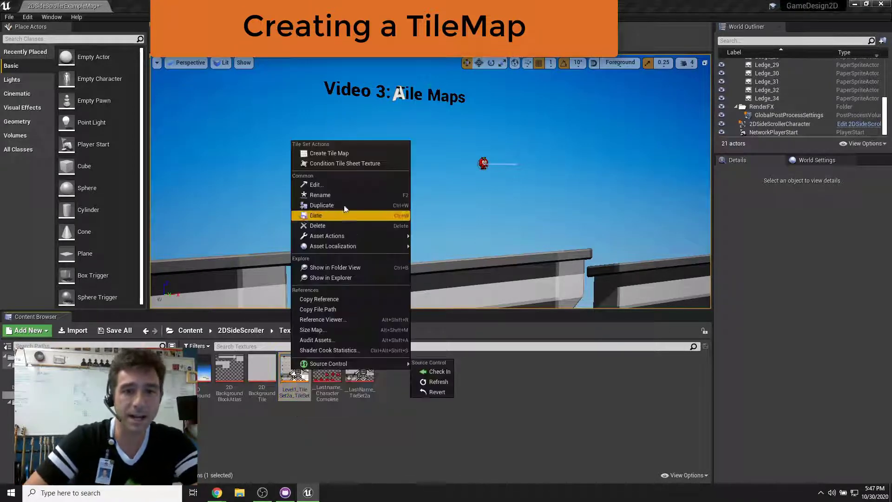
left_click(331, 153)
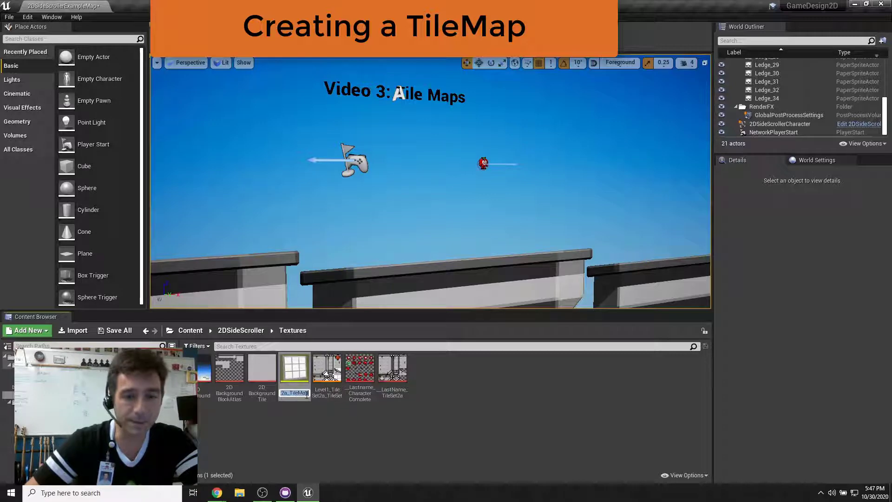
left_click_drag(308, 393, 234, 389)
key("BackSpace")
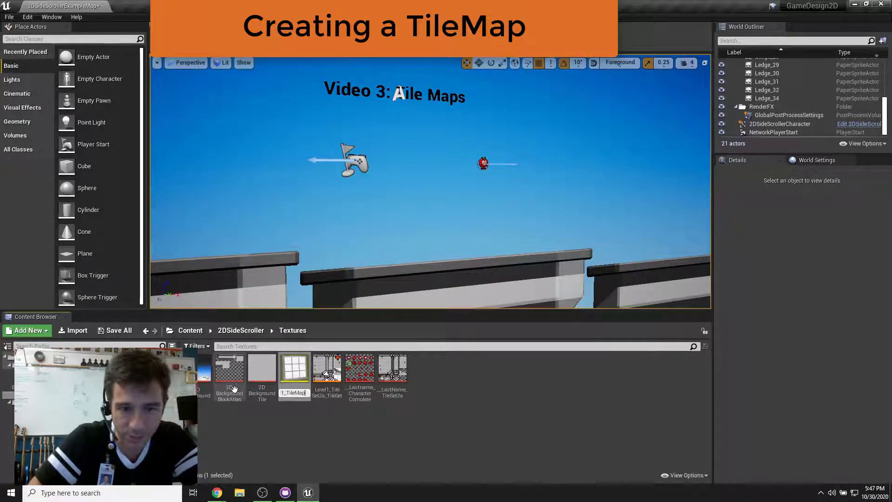
key("Return")
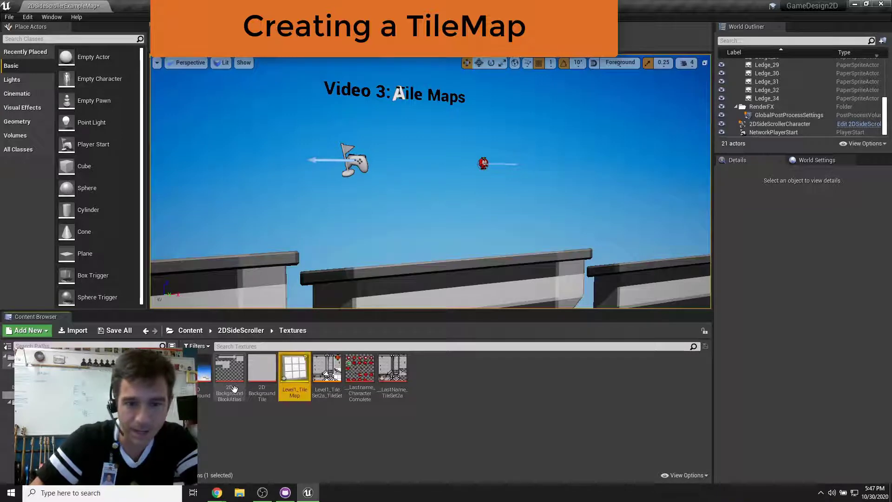
- Open Level1_TileMap, paint its whole bottom row with the tile set's first tile, and save the map
double_click(296, 369)
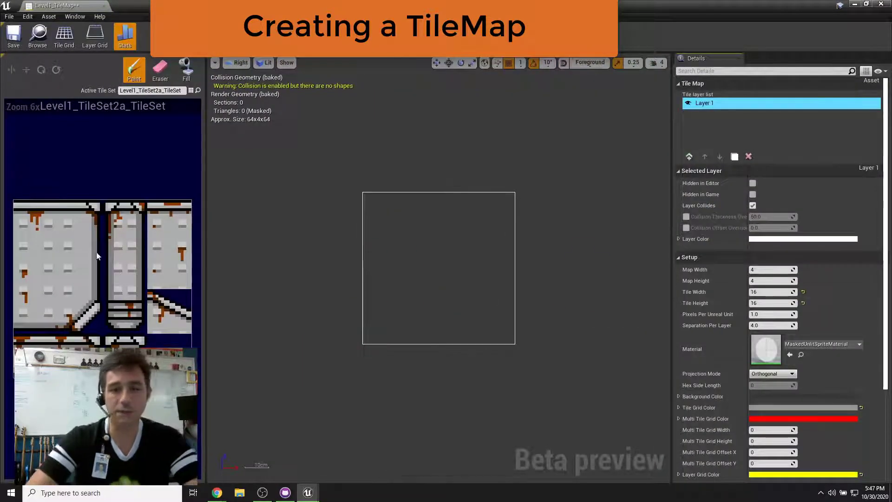
left_click(35, 222)
left_click(387, 331)
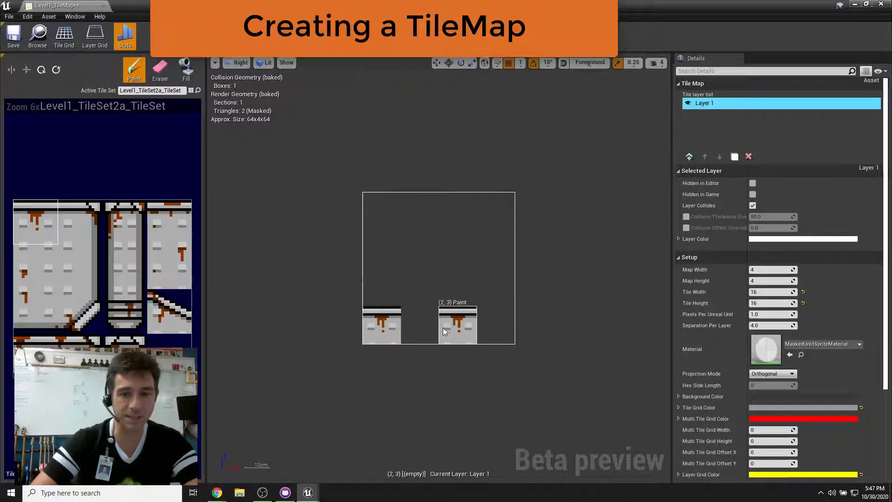
left_click(434, 330)
left_click(458, 329)
left_click(484, 329)
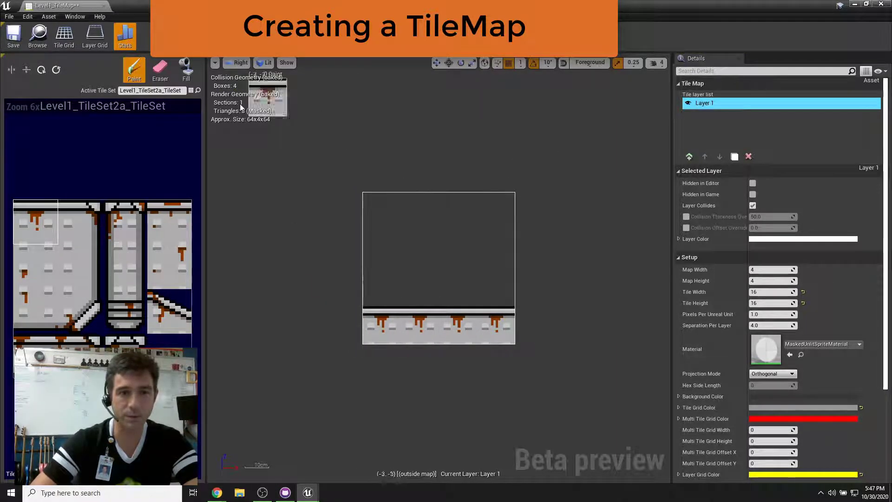
left_click(16, 40)
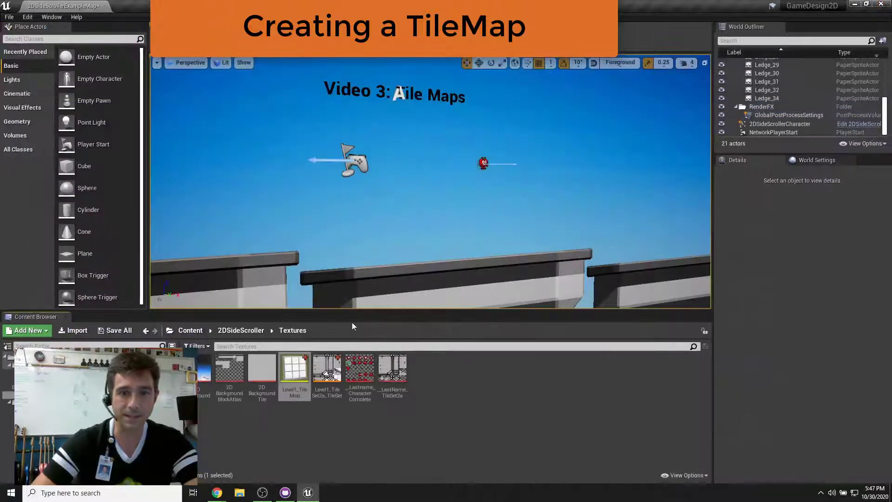
- Place Level1_TileMap in the level below the red character, above the grey ledges
left_click_drag(294, 372, 482, 200)
right_click_drag(547, 210, 517, 205)
left_click_drag(471, 179, 369, 182)
right_click_drag(366, 161, 428, 158)
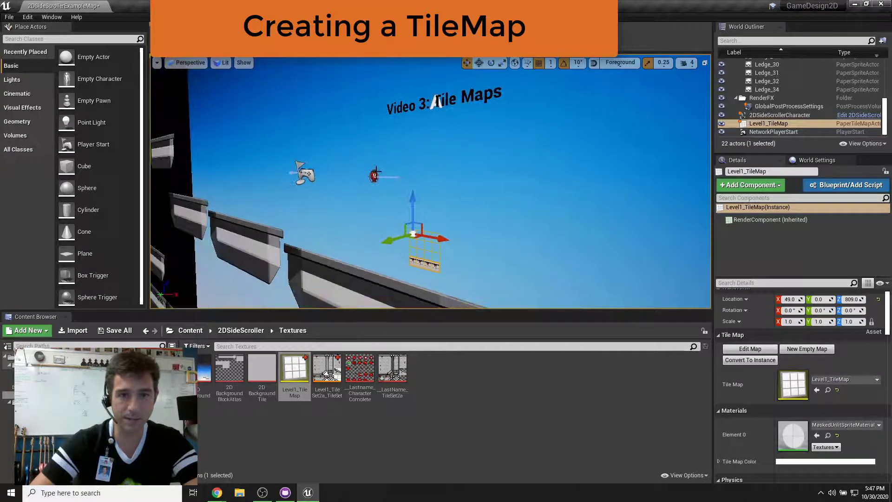
- Set the 2DSideScrollerCharacter's Y location to -13
left_click(375, 174)
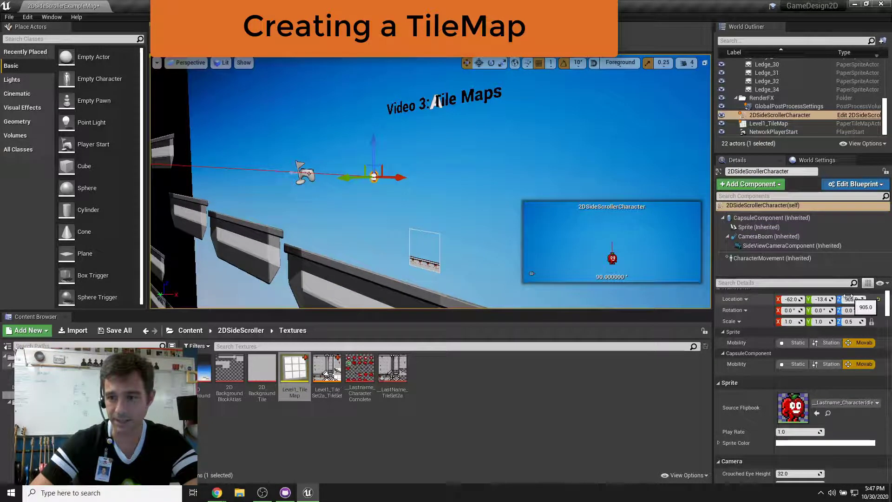
left_click(821, 299)
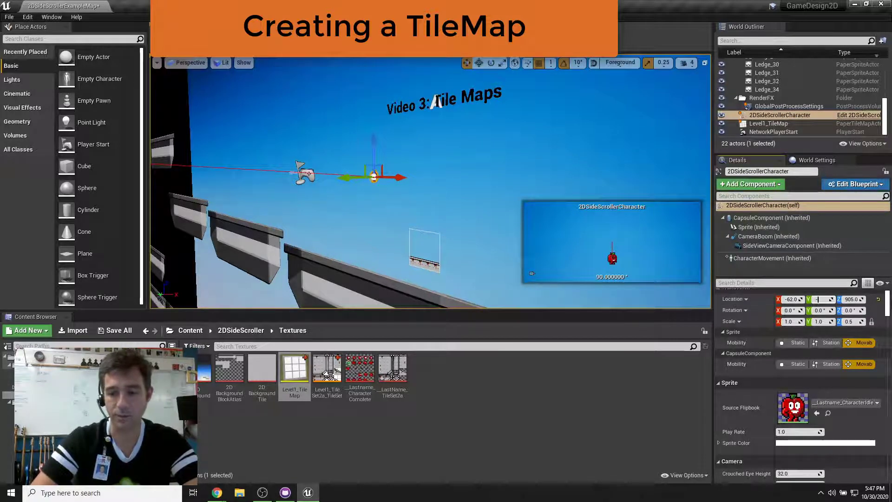
type("-30")
key("Return")
left_click(821, 299)
type("-13")
key("Return")
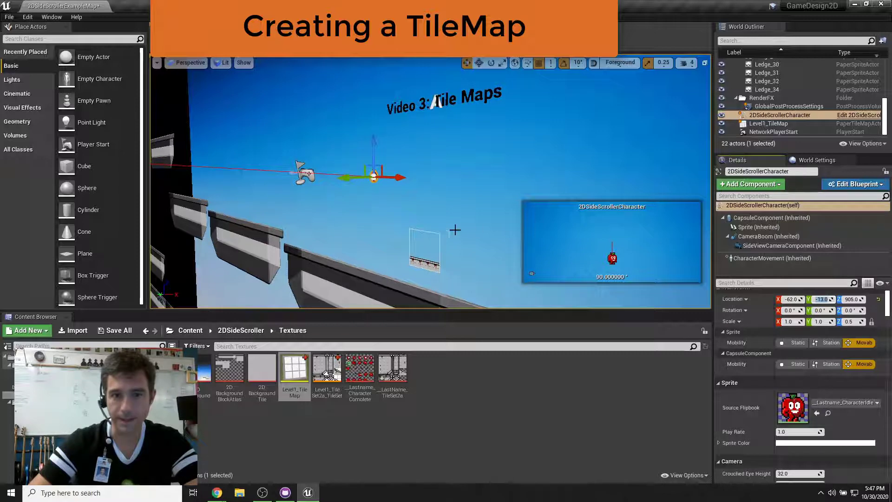
- Set the placed Level1_TileMap's Y location to -13 to match the character's depth
left_click(431, 268)
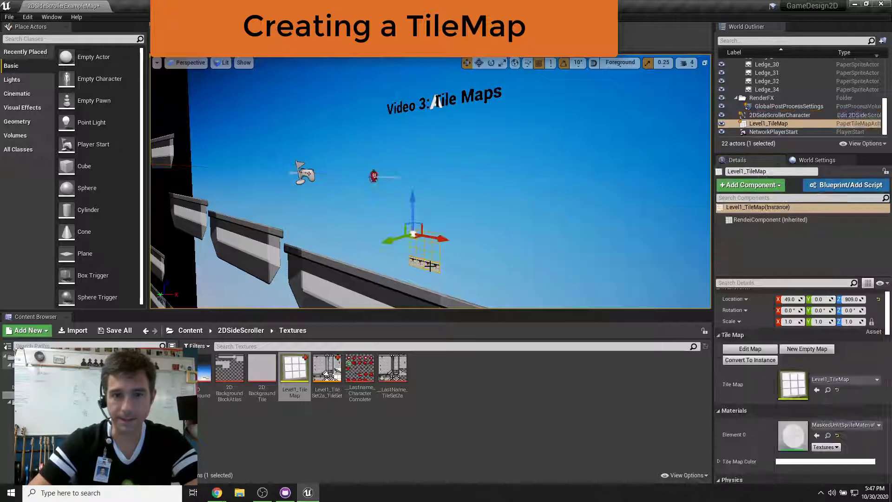
left_click(819, 299)
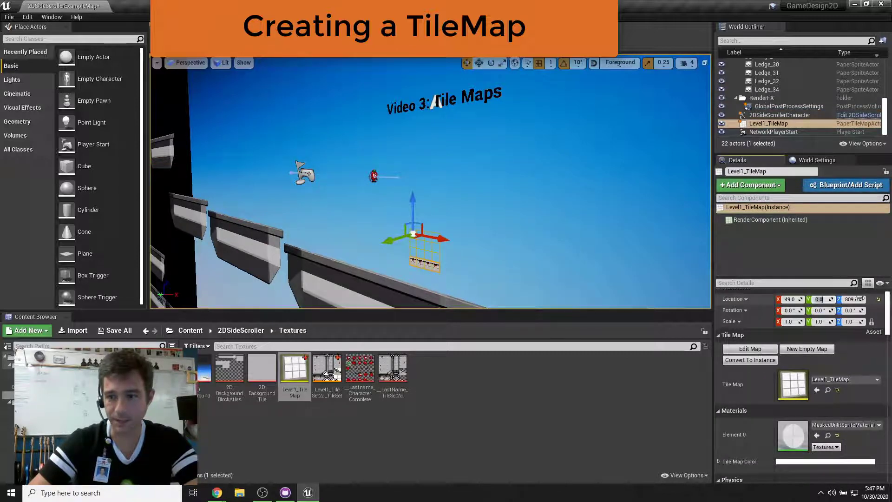
type("-13")
key("Return")
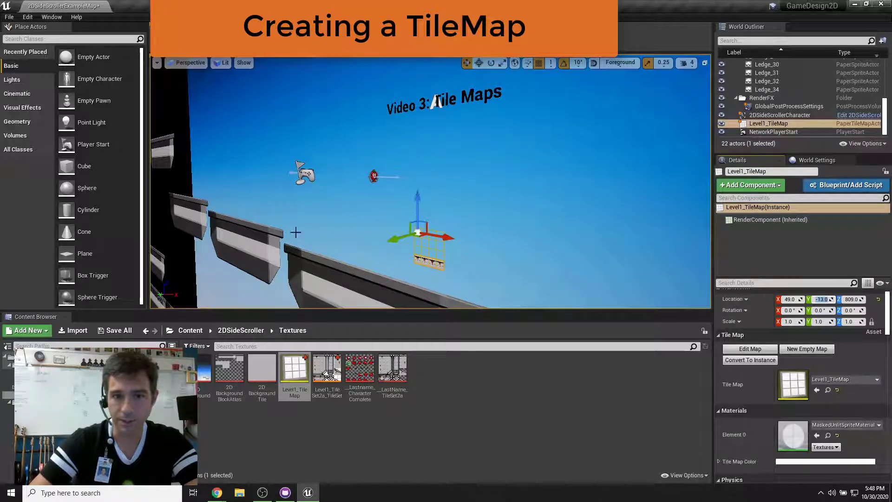
- Move the tile map along the X axis to -89 so it sits directly beneath the character
left_click_drag(432, 236, 382, 227)
key("a")
right_click_drag(382, 227, 438, 225)
key("w")
left_click_drag(459, 250, 439, 249)
- Play the level and walk the character back and forth on the tile map platform to test its collision, then stop playing
key("alt+p")
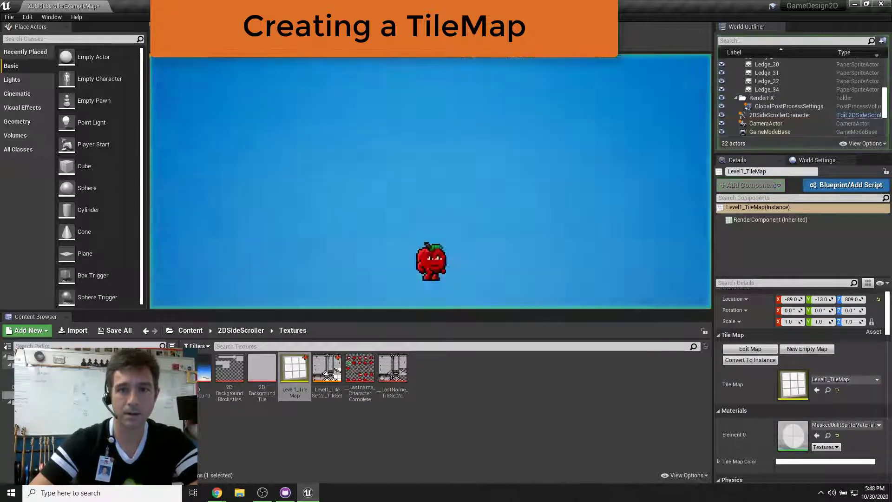
key("a")
key("d")
key("a")
key("d")
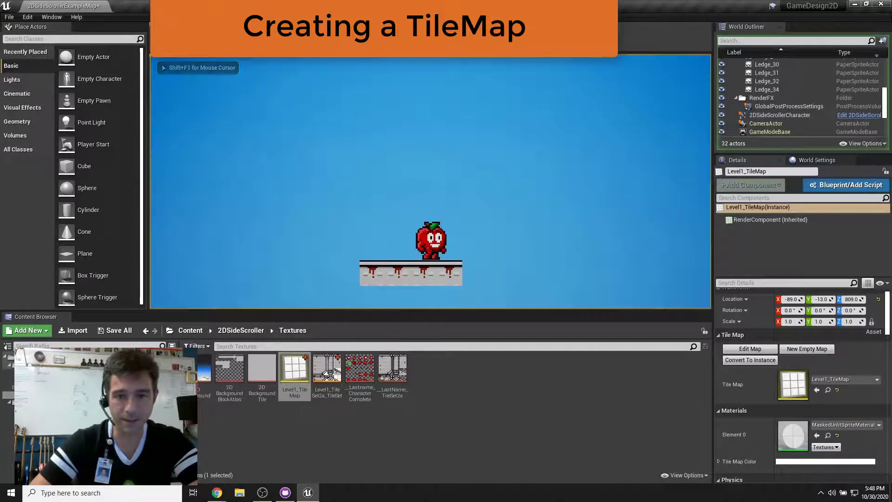
key("a")
key("d")
key("a")
key("d")
key("a")
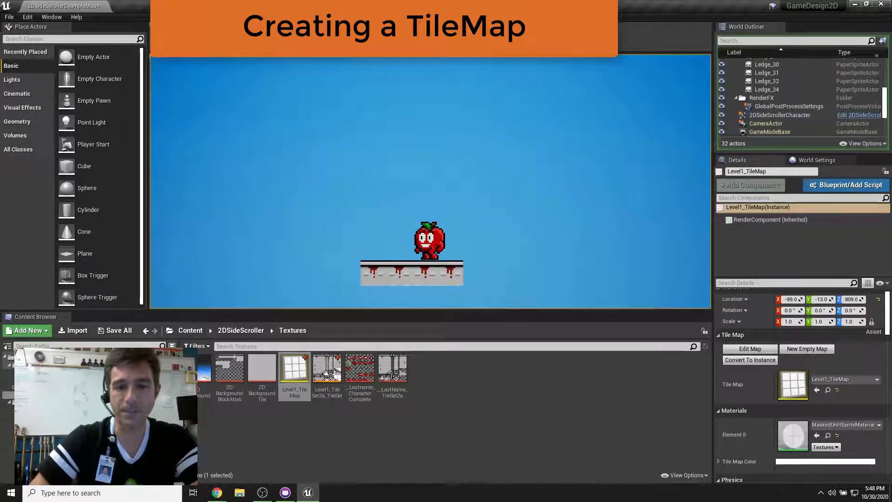
key("Escape")
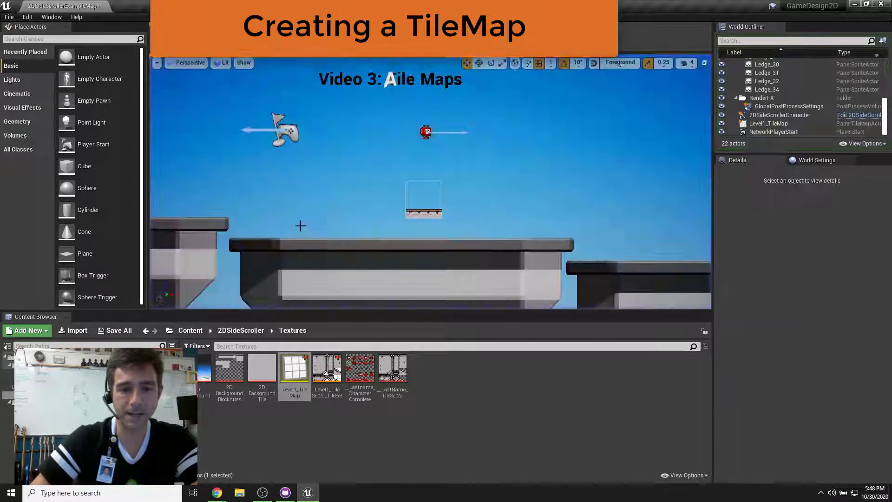
- Open the Level1_TileMap asset for editing and set its map width to 32 tiles
double_click(302, 371)
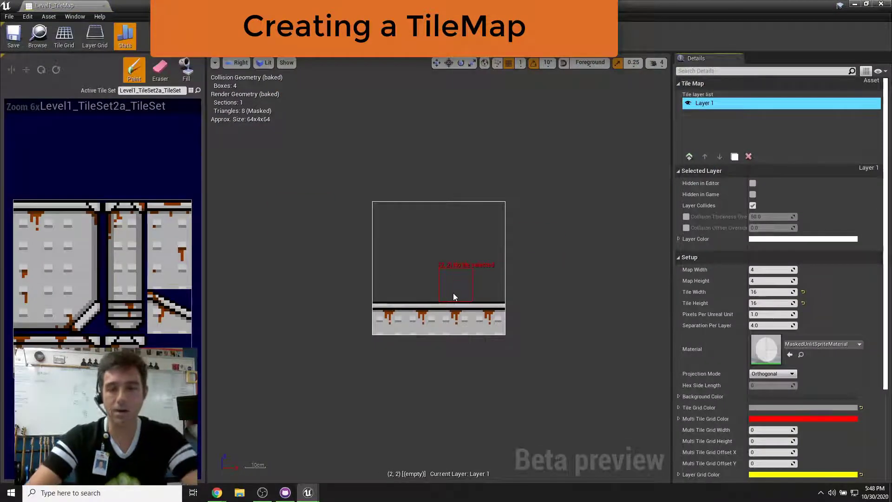
left_click(768, 270)
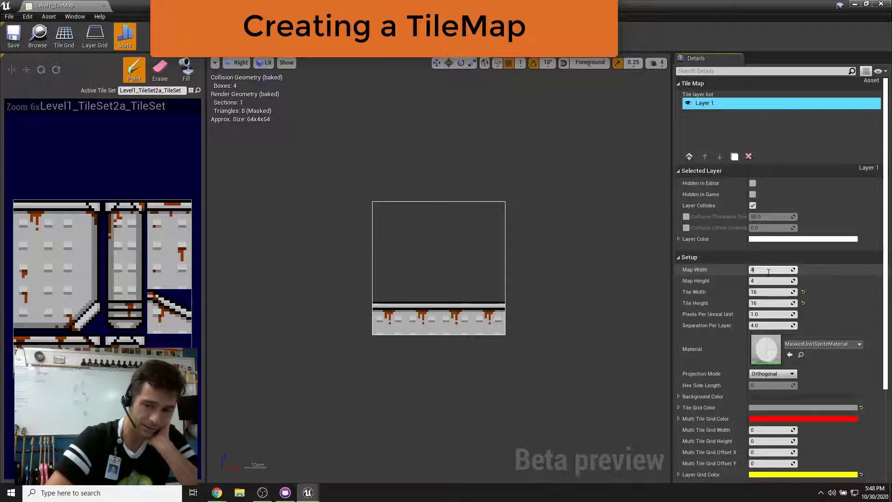
type("32")
key("Return")
scroll(549, 320, "down", 4)
right_click_drag(628, 289, 406, 295)
scroll(406, 295, "down", 2)
scroll(406, 299, "down", 1)
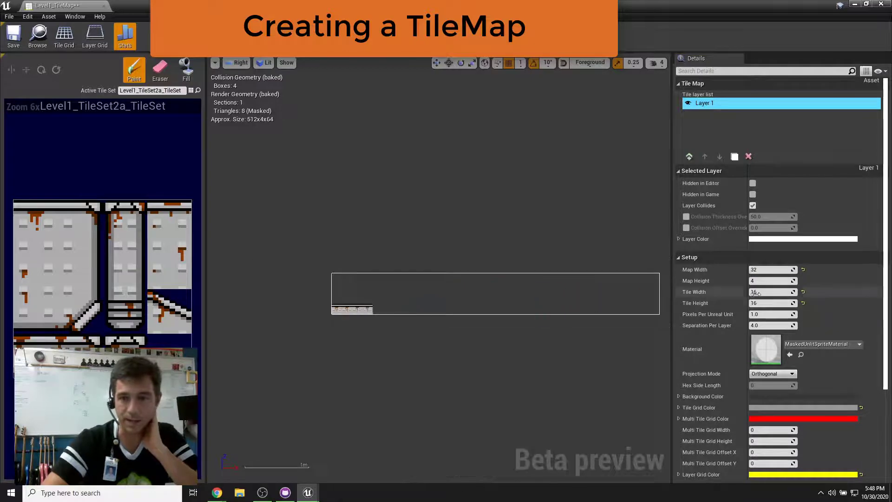
- Set the tile map's height to 24 tiles
left_click(755, 281)
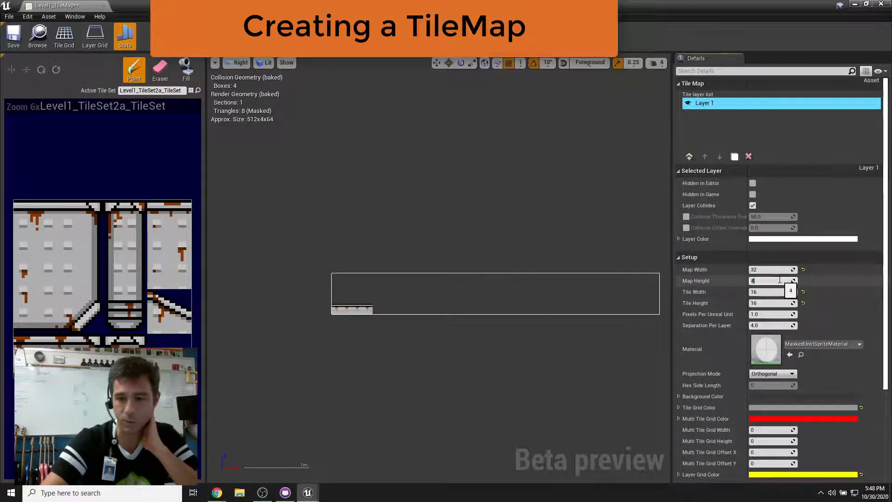
type("24")
scroll(375, 263, "down", 4)
right_click_drag(409, 366, 378, 270)
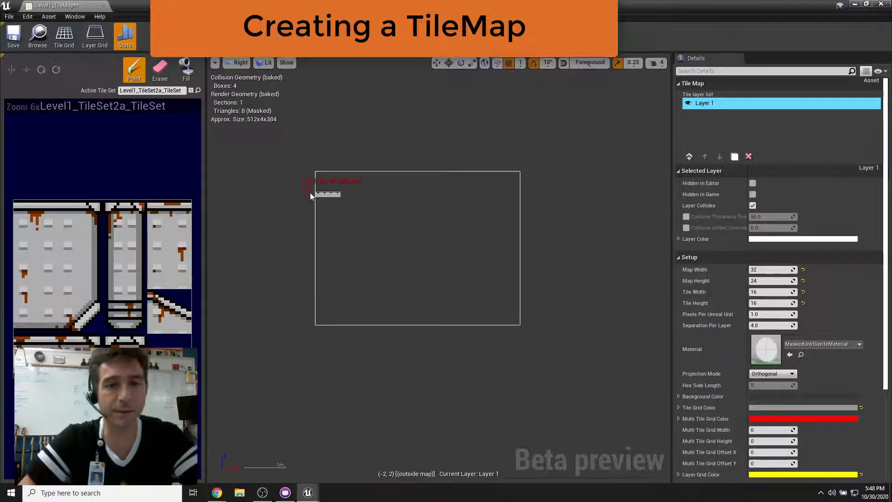
- Erase the old platform tiles near the map's upper-left corner, except the first one at the left border
left_click(160, 70)
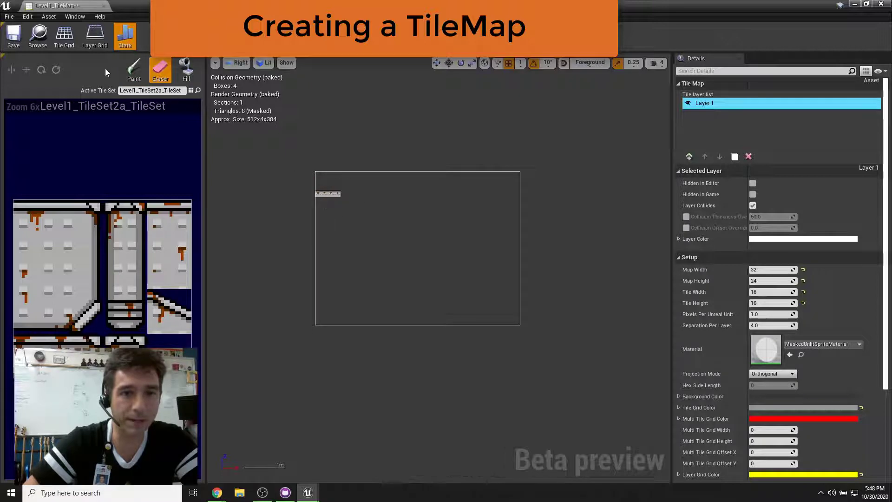
left_click(337, 195)
left_click_drag(334, 194, 325, 195)
- Paint two staggered platforms of the rusty top-edge tile near the map's bottom-left corner, with the right-hand one a tile higher
left_click(41, 211)
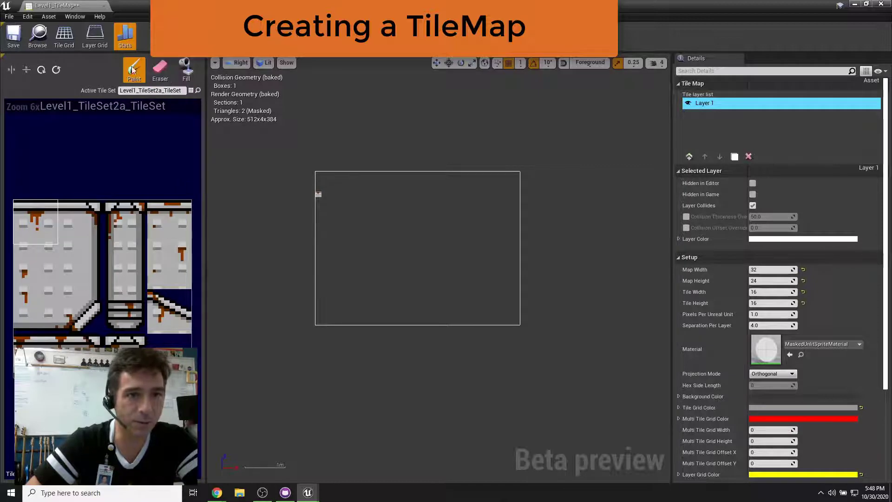
scroll(328, 331, "up", 2)
scroll(328, 331, "up", 1)
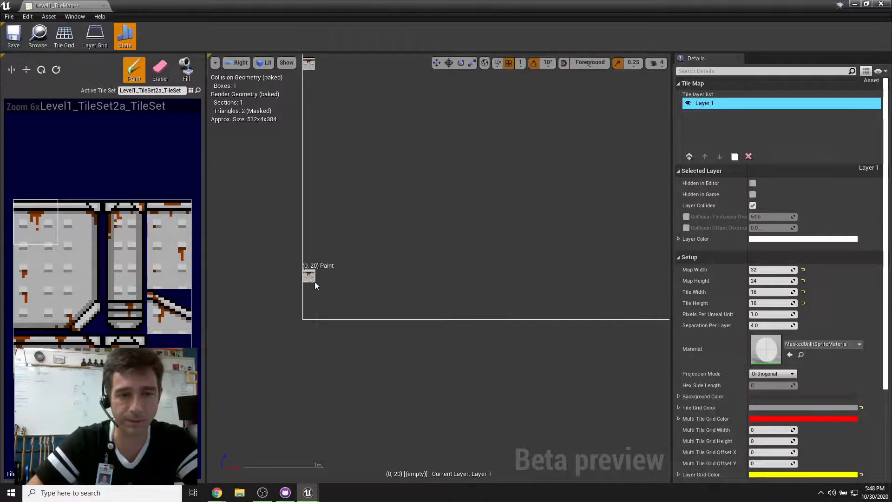
left_click_drag(314, 291, 538, 277)
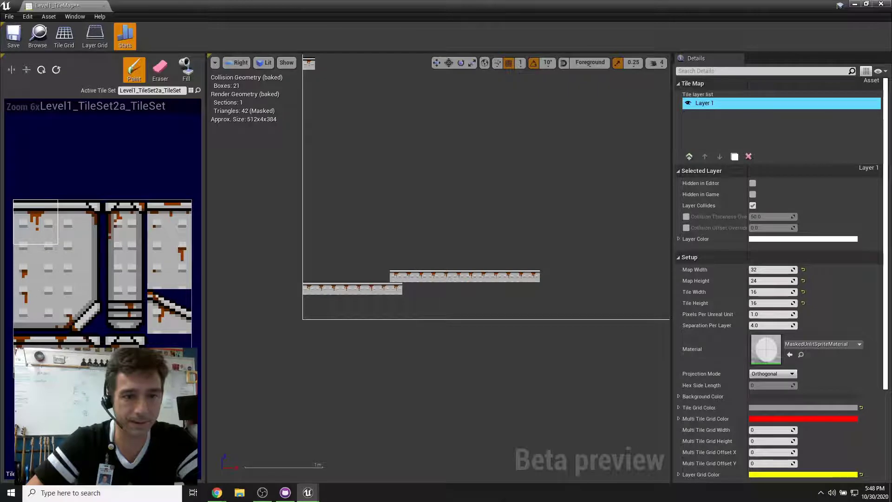
- Flip the slope tile horizontally and paint it against the left end of the higher platform as a ramp
left_click(179, 319)
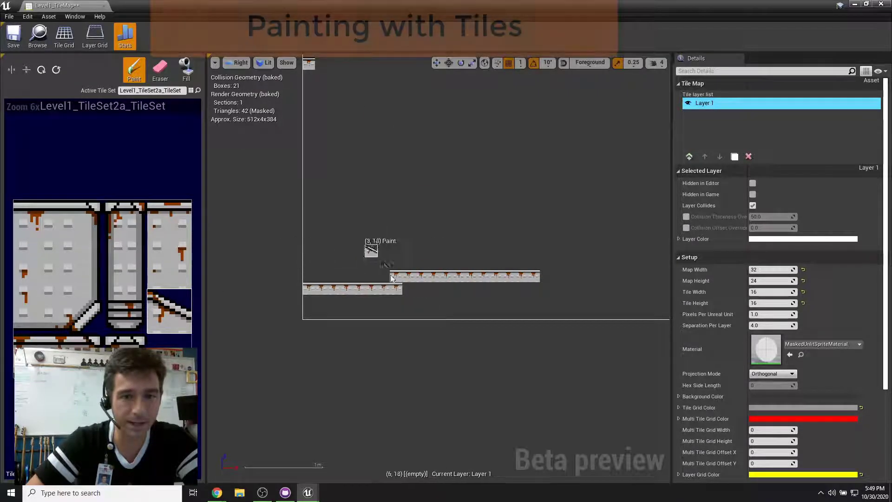
left_click(23, 72)
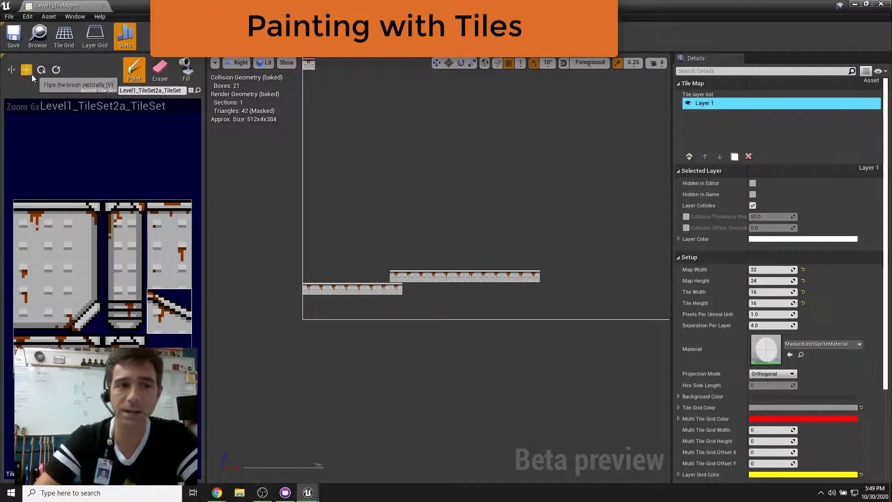
left_click(13, 70)
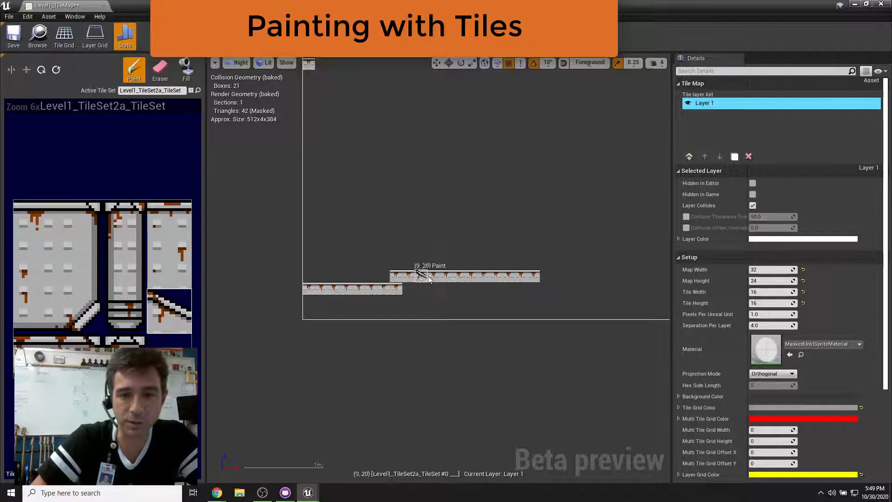
scroll(420, 291, "up", 3)
scroll(419, 292, "up", 1)
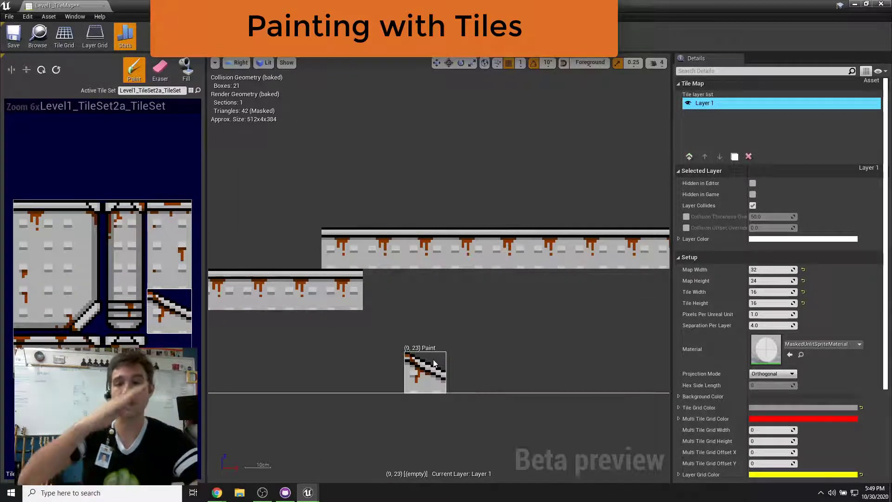
left_click(12, 71)
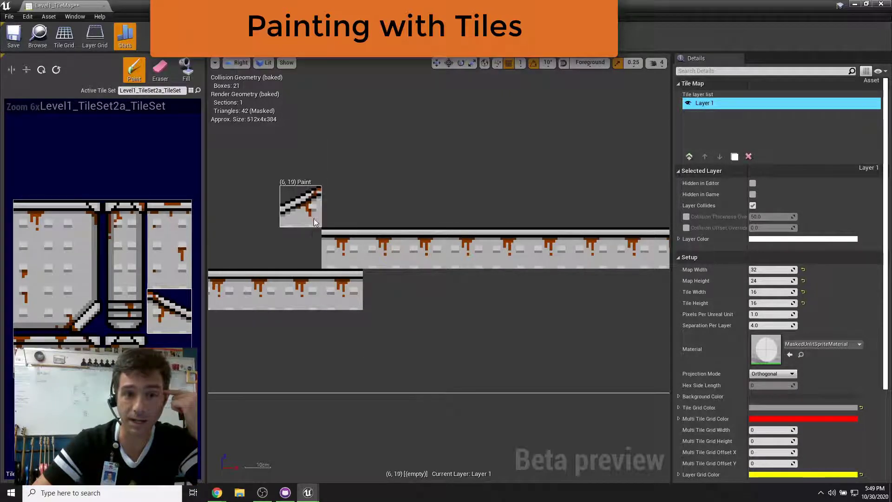
left_click(311, 246)
mouse_move(297, 197)
right_mouse_down()
mouse_move(409, 167)
mouse_move(534, 158)
right_mouse_up()
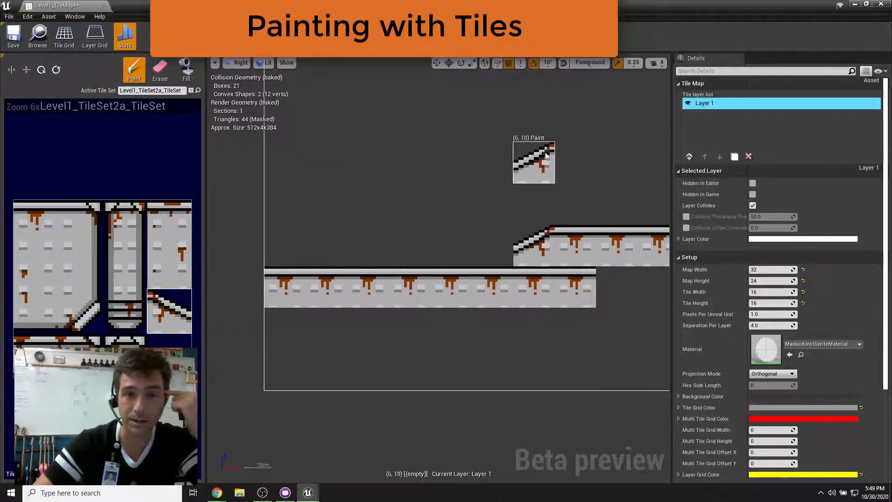
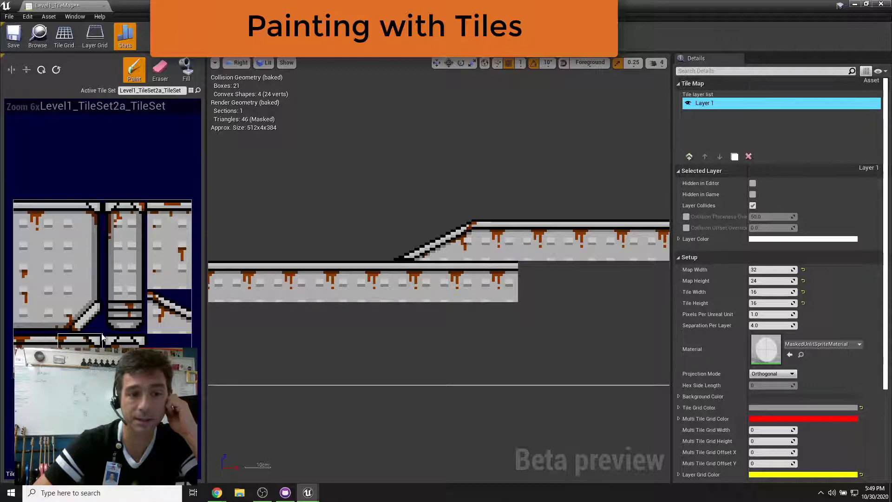
- Cap the lower platform's right end with the corner tile, and fill under the ramp and the next row down with the rust-streaked wall tile
left_click(90, 225)
left_click(526, 289)
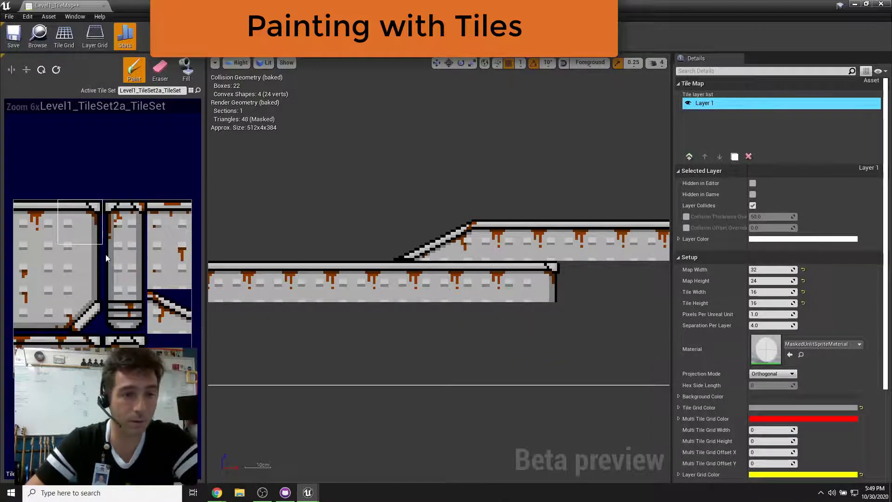
left_click(165, 257)
left_click_drag(548, 285, 456, 283)
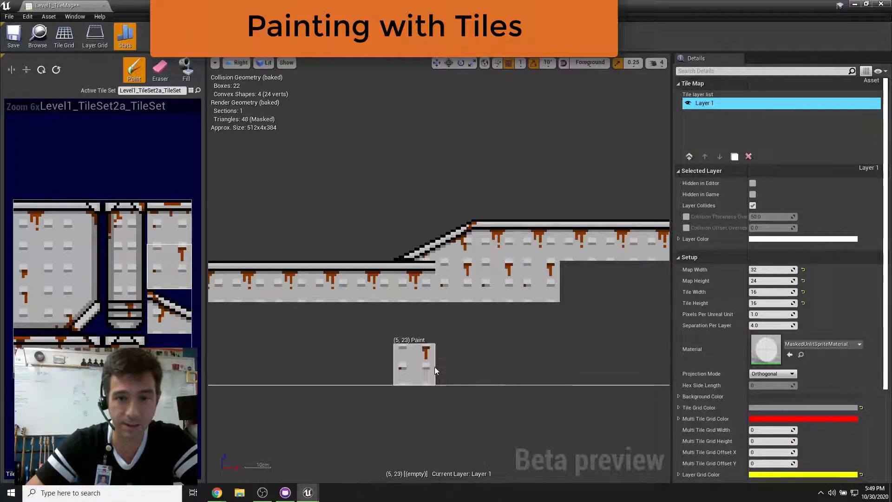
left_click_drag(540, 322, 205, 316)
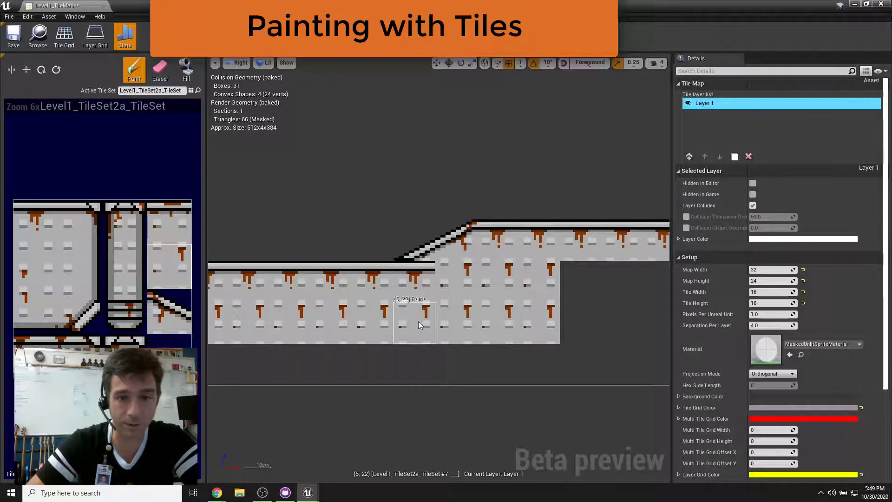
- Paint the alternate rusty wall tile over scattered cells of the filled wall to break up the repeating pattern
left_click(52, 274)
left_click(460, 298)
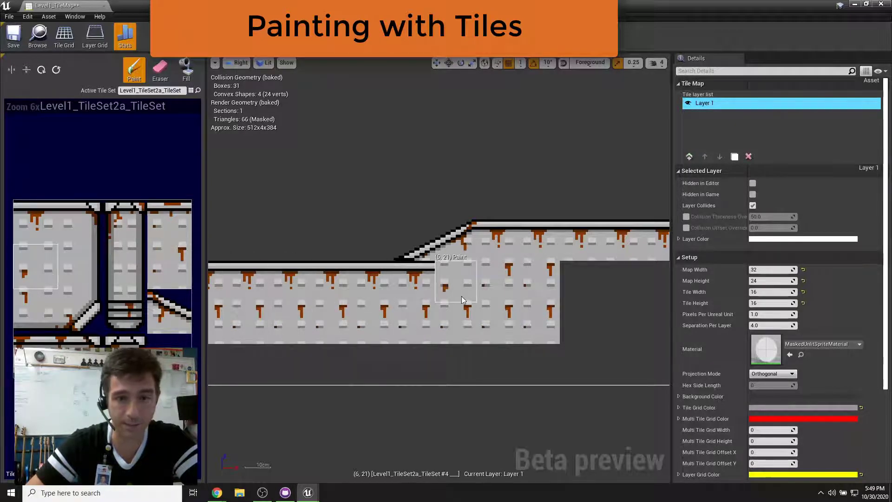
left_click(492, 334)
left_click(314, 309)
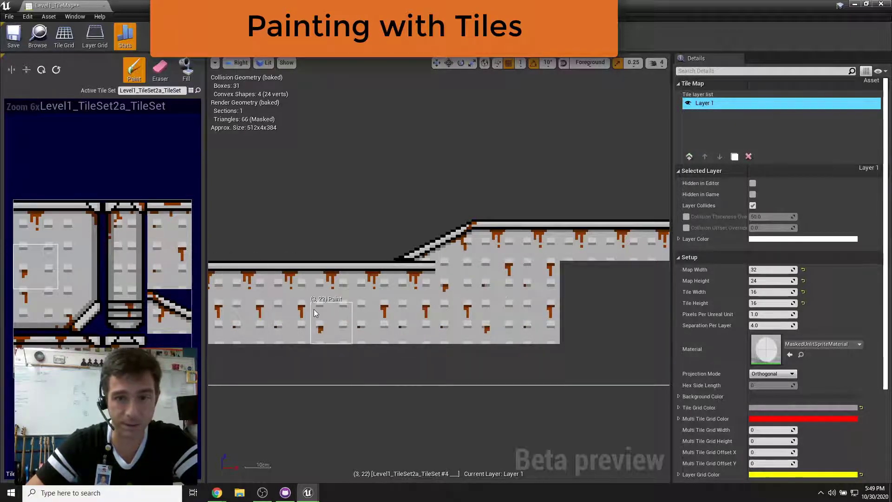
left_click(263, 313)
left_click(542, 274)
- Fill the map's bottom row and one more column at the wall's right side with the rust-streaked wall tile
right_click_drag(369, 339, 534, 338)
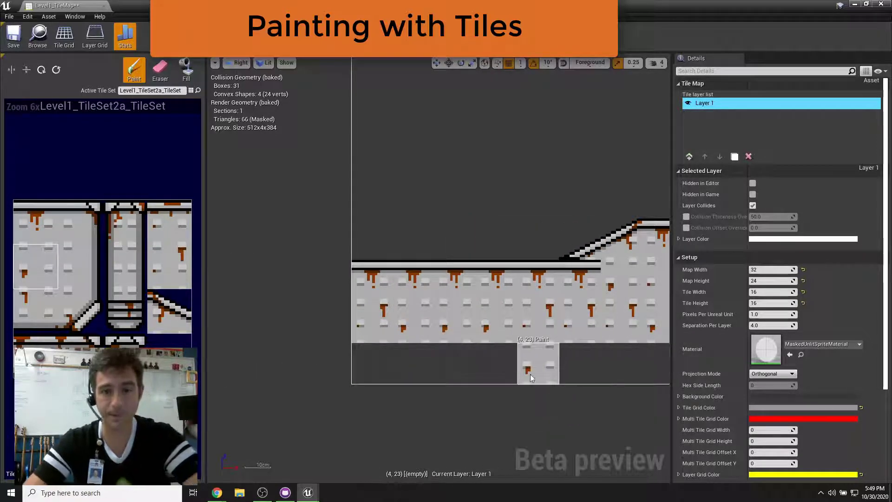
scroll(530, 374, "down", 3)
right_click_drag(568, 360, 452, 356)
scroll(469, 360, "up", 2)
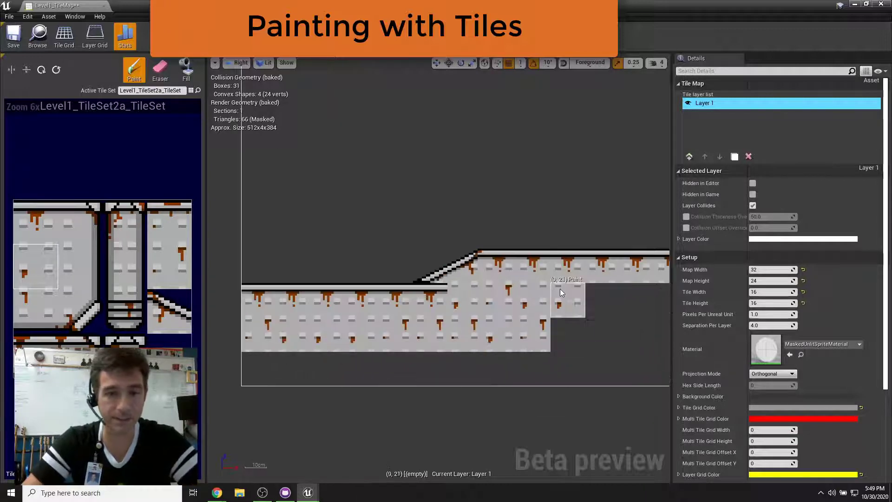
right_click_drag(559, 289, 598, 284)
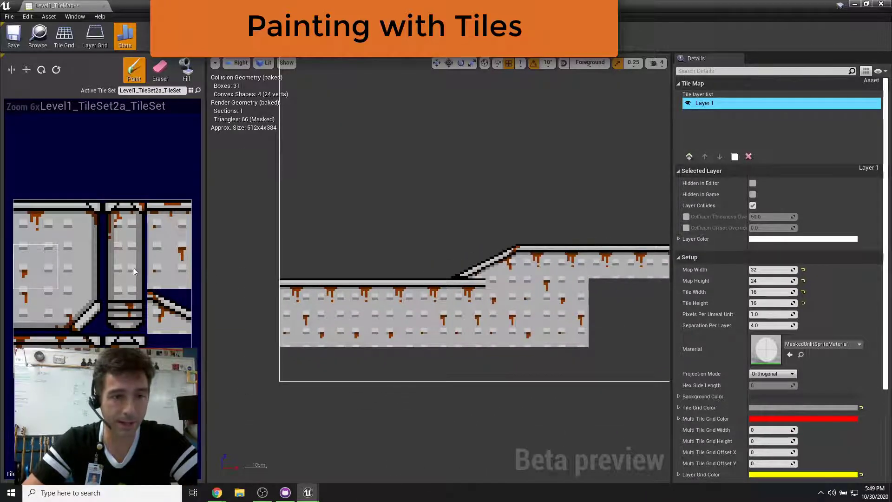
left_click_drag(298, 363, 604, 363)
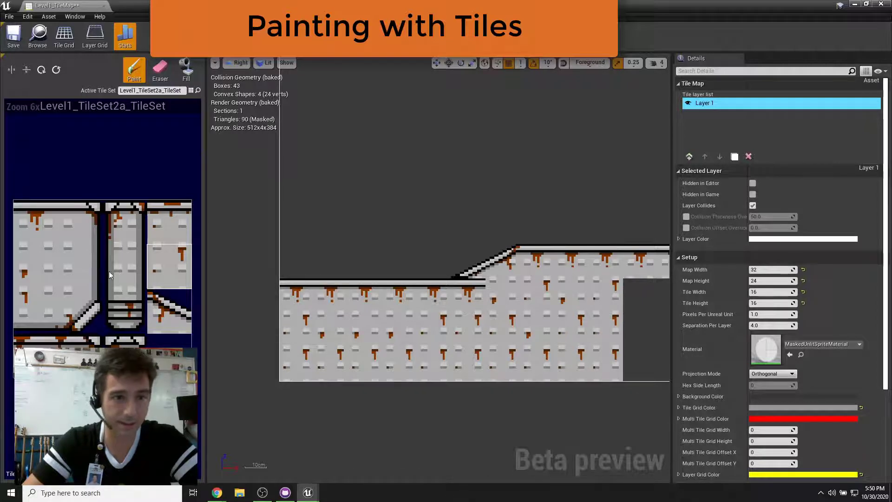
- Scatter the alternate rusty wall tile across the newly filled bottom rows for variation
left_click(43, 279)
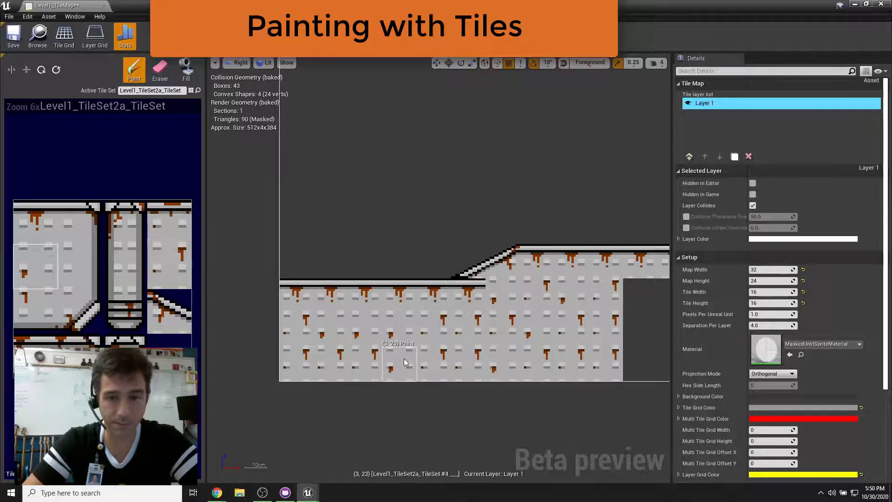
left_click(356, 357)
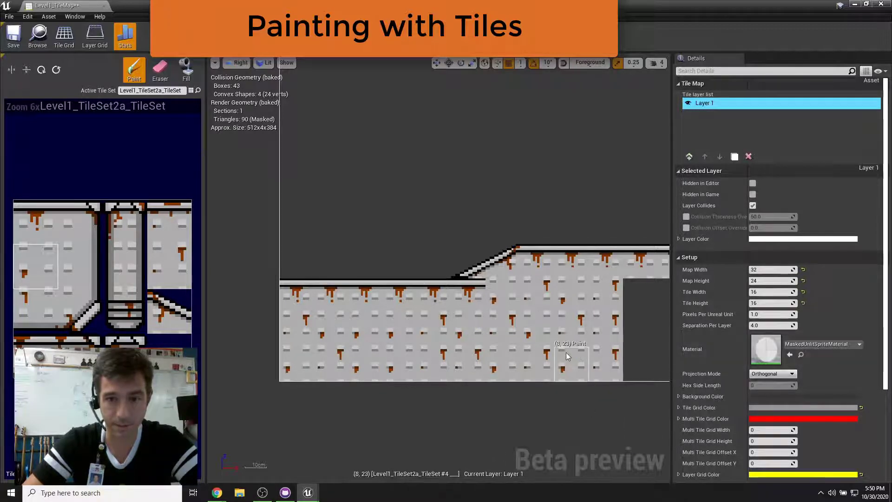
left_click(500, 332)
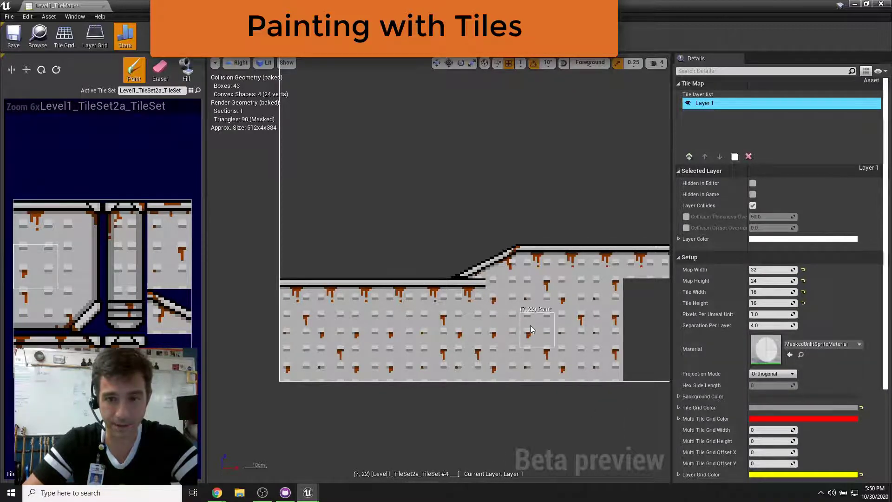
- Paint the right-edge wall tile in the two lowest cells along the wall's right side
scroll(497, 397, "down", 4)
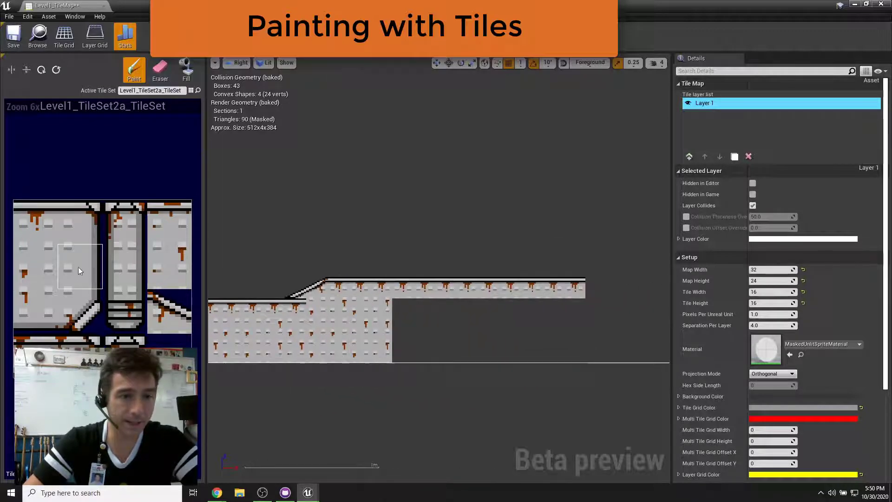
left_click(395, 358)
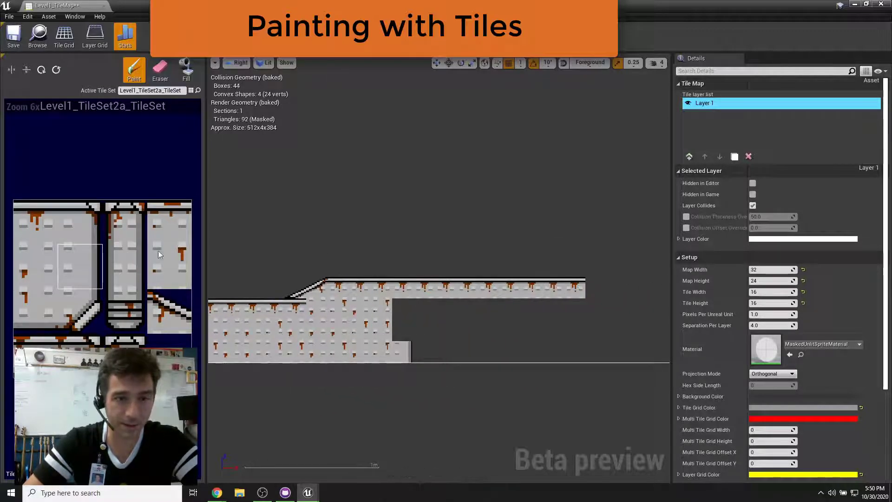
left_click(402, 325)
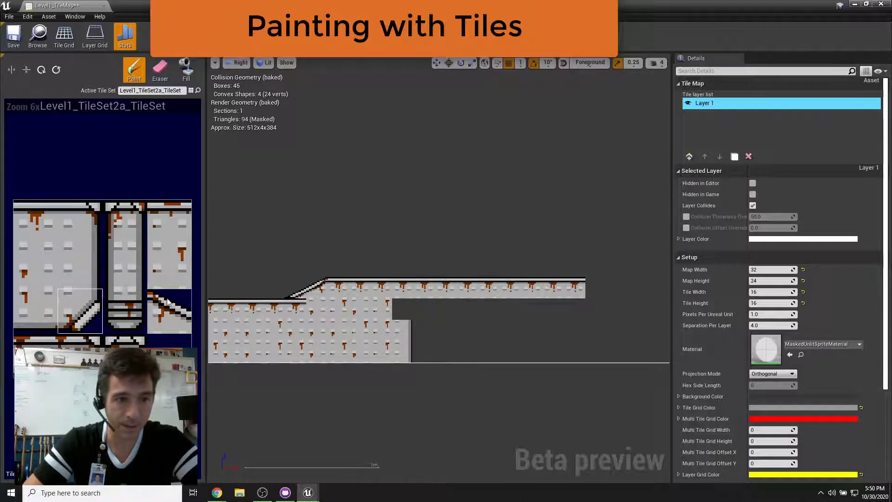
- Build the overhang right of the wall with the angled bottom corner and top-right corner tiles, and fill the gap with the alternate wall tile
left_click(423, 311)
scroll(385, 300, "up", 3)
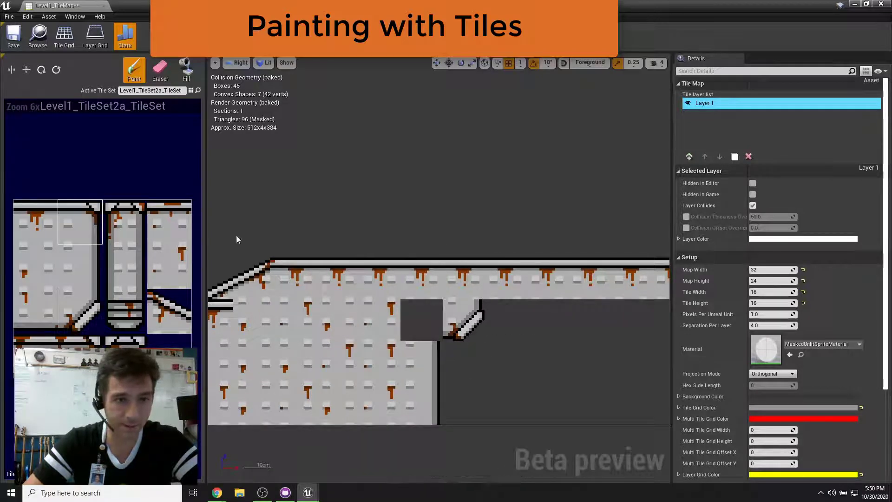
left_click(462, 291)
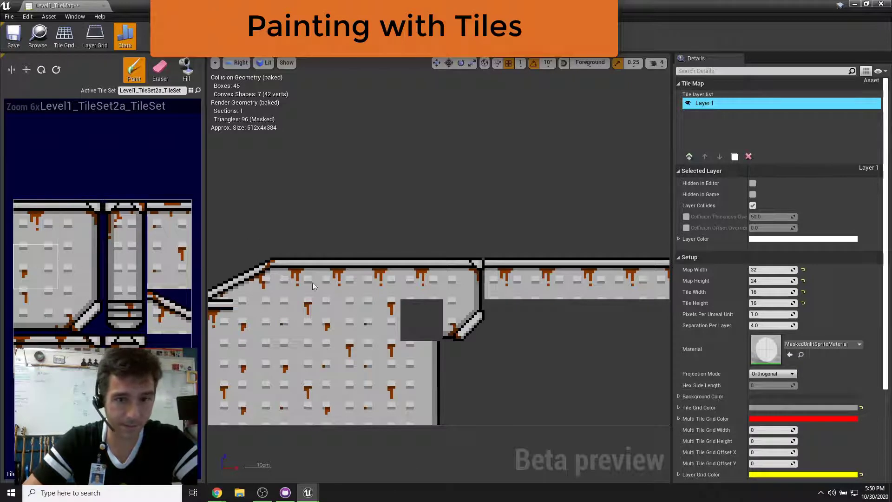
left_click(434, 312)
- Erase the leftover platform tiles to the right of the overhang's top corner
right_click_drag(593, 336, 402, 380)
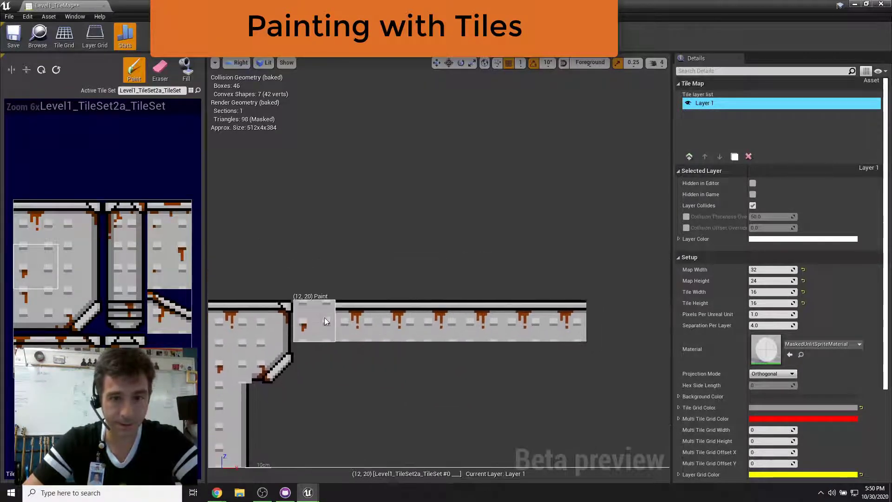
left_click(160, 69)
left_click_drag(319, 319, 546, 339)
scroll(546, 339, "down", 2)
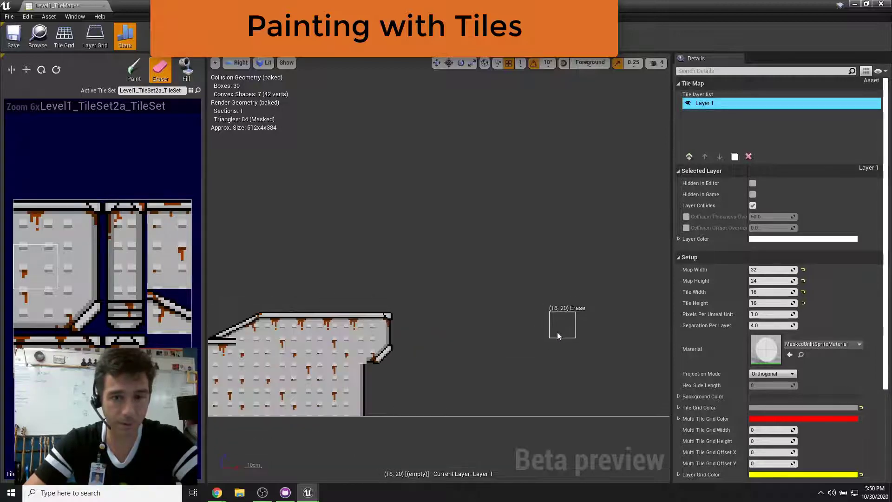
- Paint a four-tile floating platform to the right of the overhang, using an angled end tile, two rusty middle tiles and a horizontally flipped end tile
scroll(556, 332, "down", 6)
scroll(353, 355, "up", 4)
right_click_drag(627, 346, 514, 346)
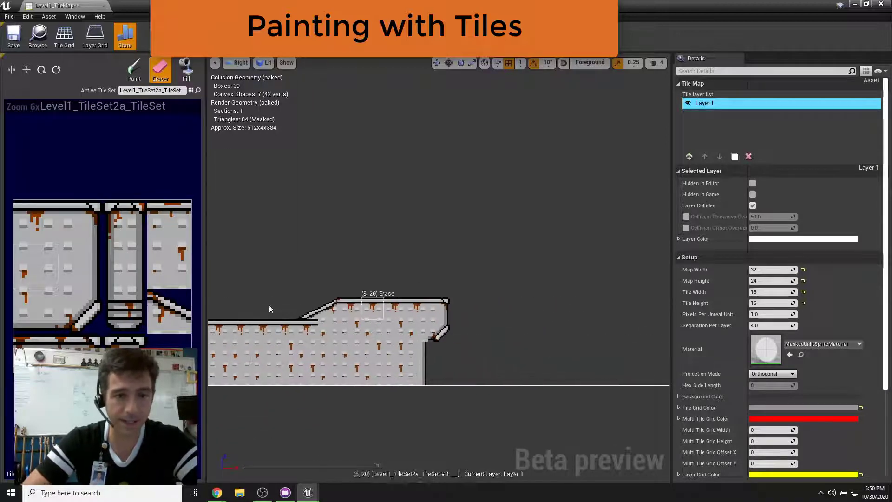
right_click_drag(319, 250, 244, 304)
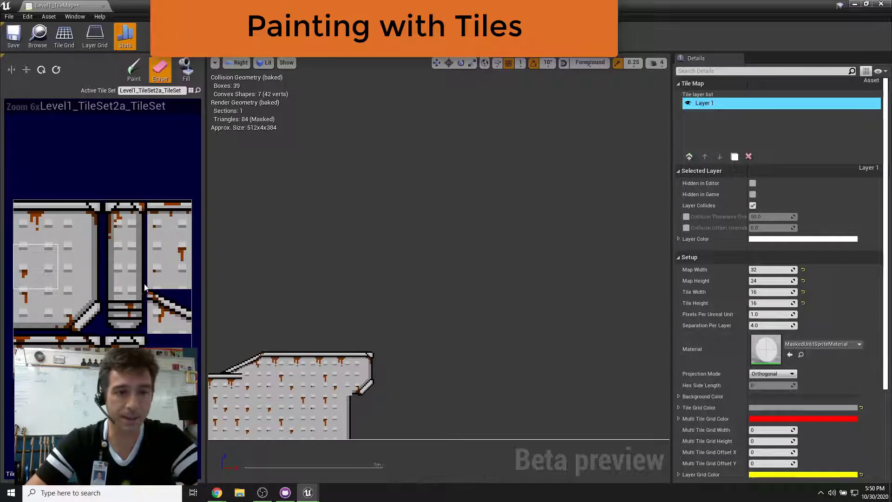
left_click(80, 340)
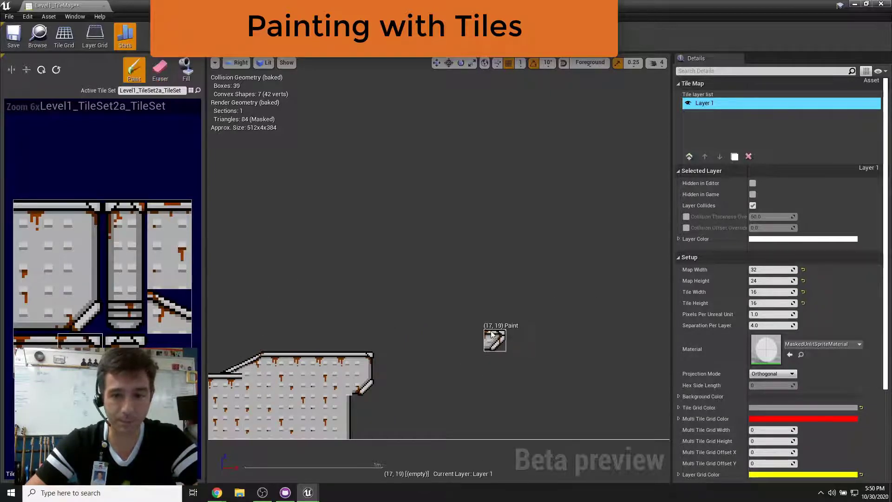
left_click(584, 321)
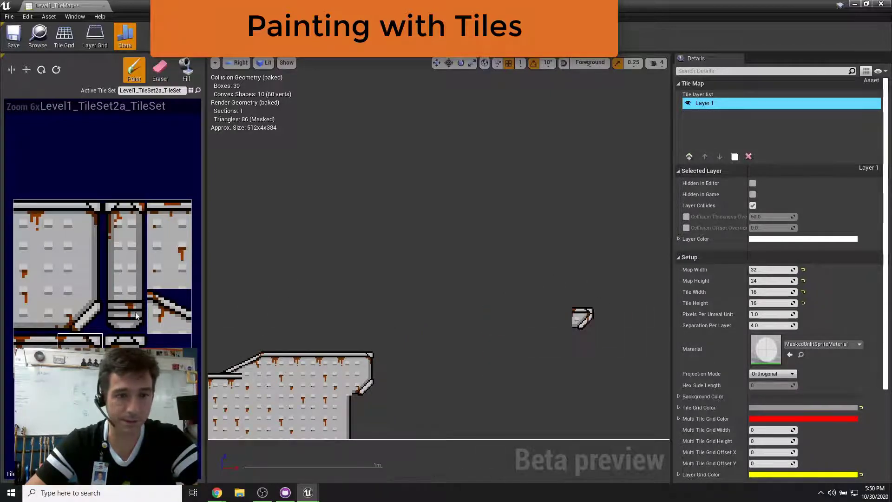
left_click(48, 344)
left_click_drag(560, 320, 545, 320)
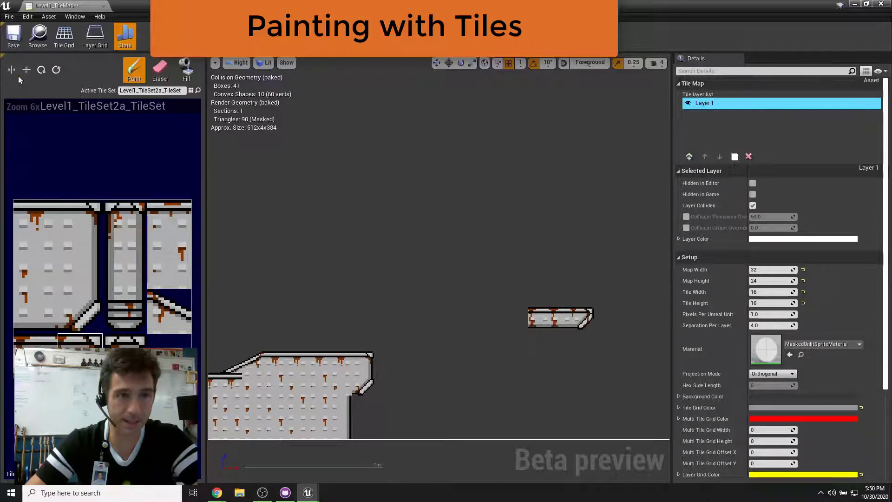
left_click(517, 320)
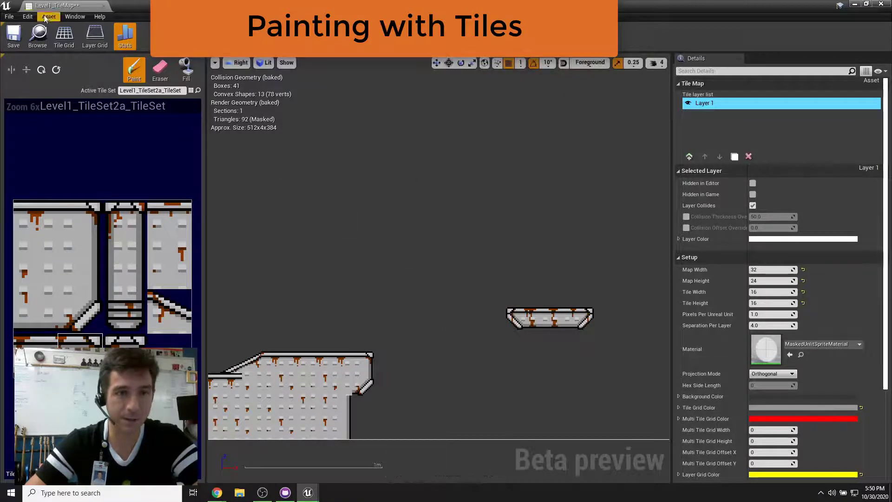
- Save the tile map, close its editor and select the placed Level1_TileMap in the level
left_click(22, 39)
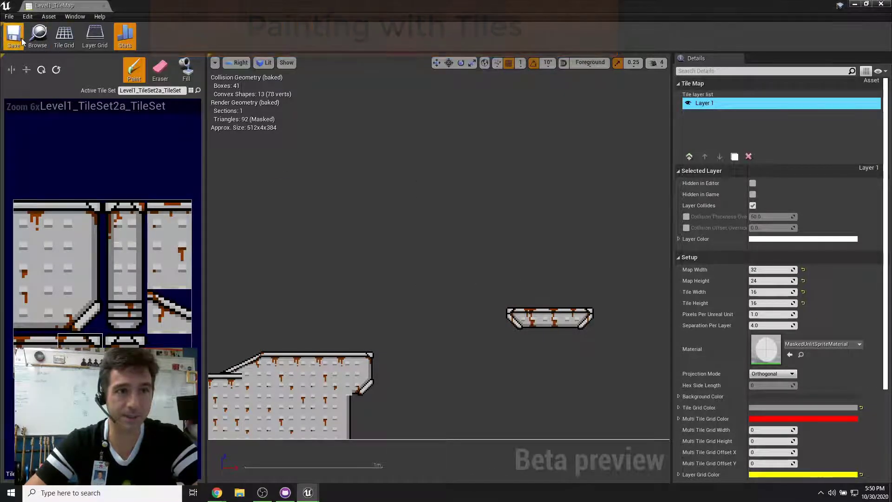
left_click(881, 4)
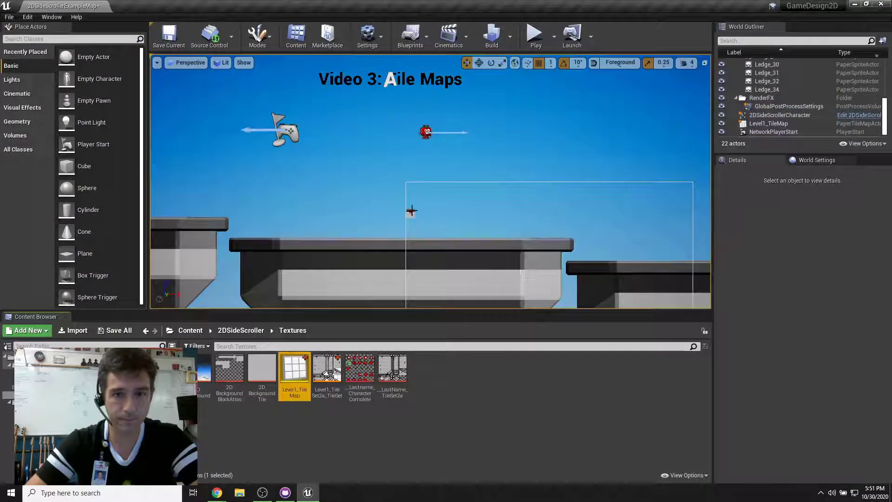
left_click(411, 212)
scroll(427, 203, "down", 2)
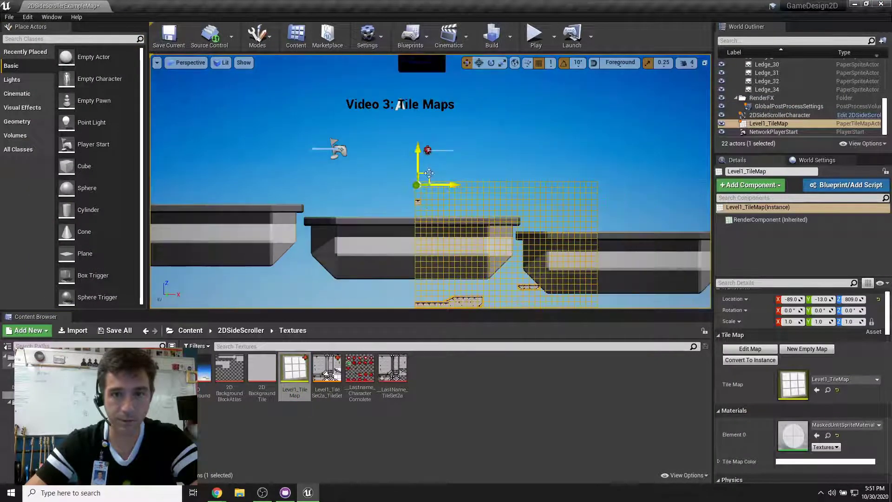
- Delete the two old ledges that overlap the placed tile map, Ledge_14 and the ledge to its right
left_click(367, 224)
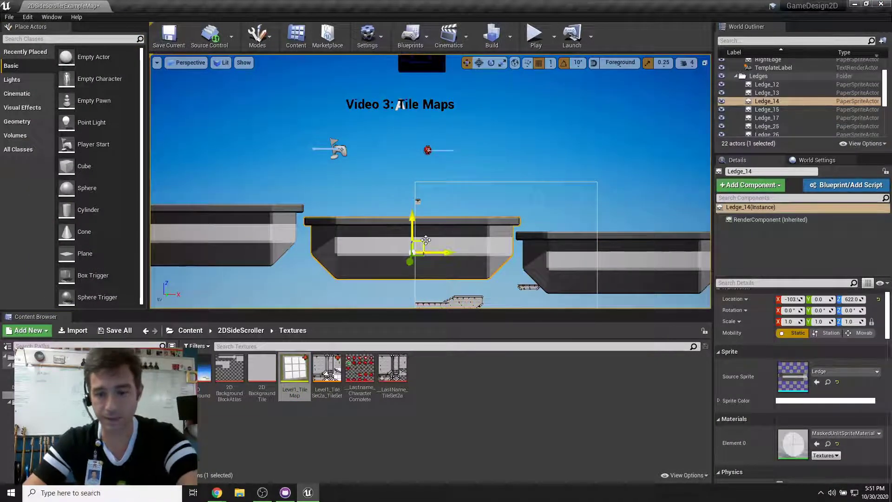
key("Delete")
left_click(601, 256)
key("Delete")
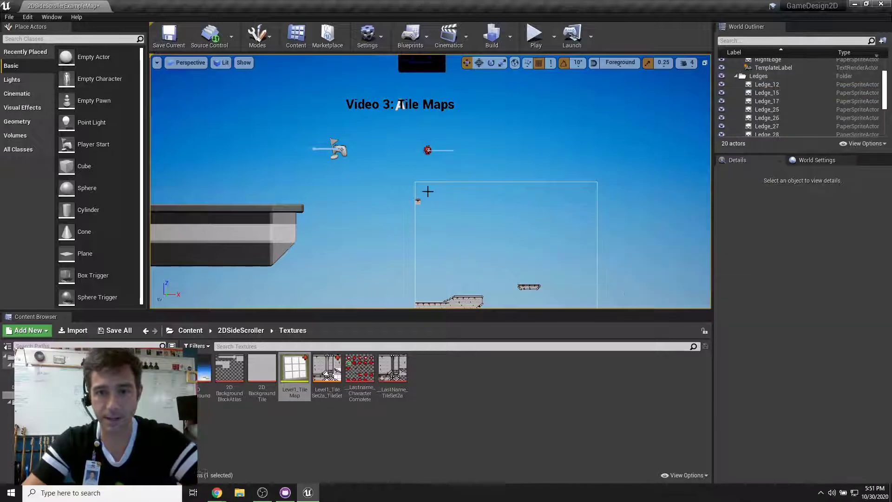
- Move Level1_TileMap up and to the left, to about X -153 and Z 1134, so its painted ground lies beneath the character
left_click(460, 298)
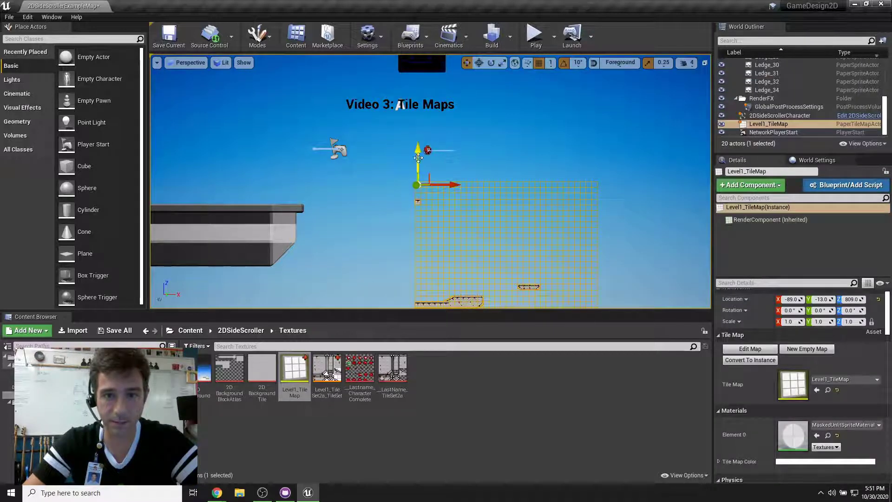
left_click_drag(418, 157, 418, 85)
left_click_drag(447, 116, 425, 116)
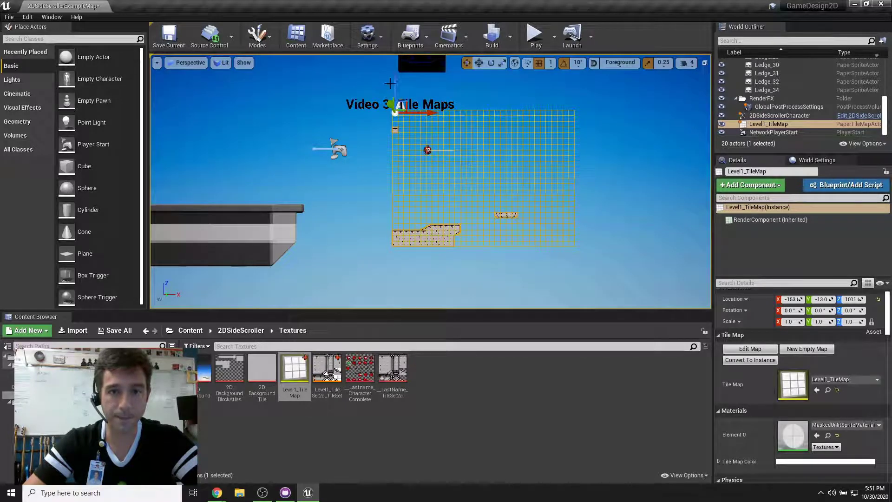
left_click_drag(397, 85, 398, 42)
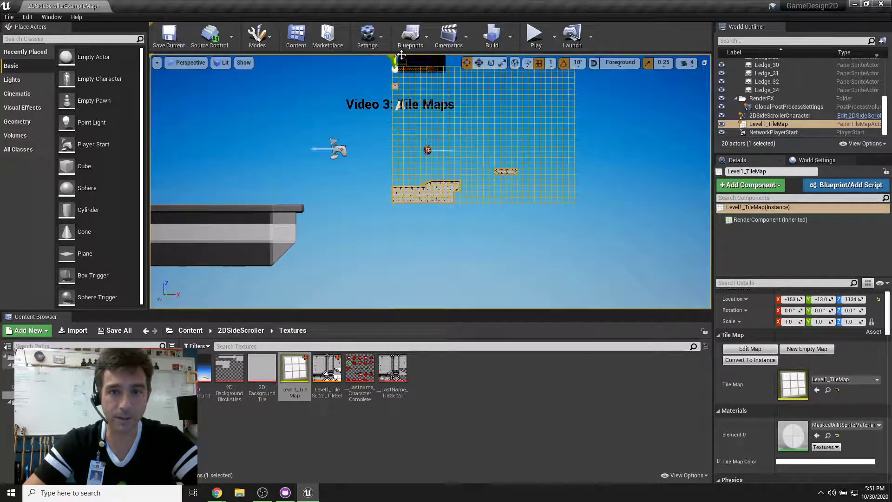
- Play-test the level by running the character up the ramp and off the overhang toward the floating platform, and stop playing
left_click(537, 37)
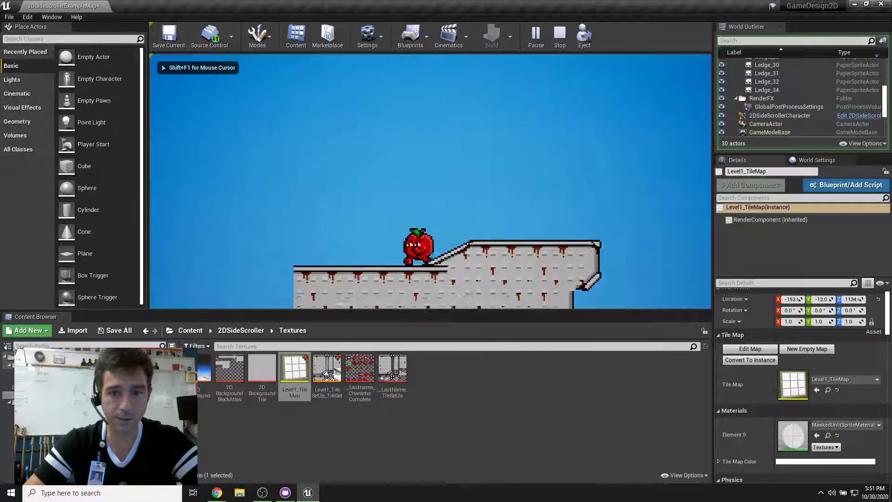
key("d")
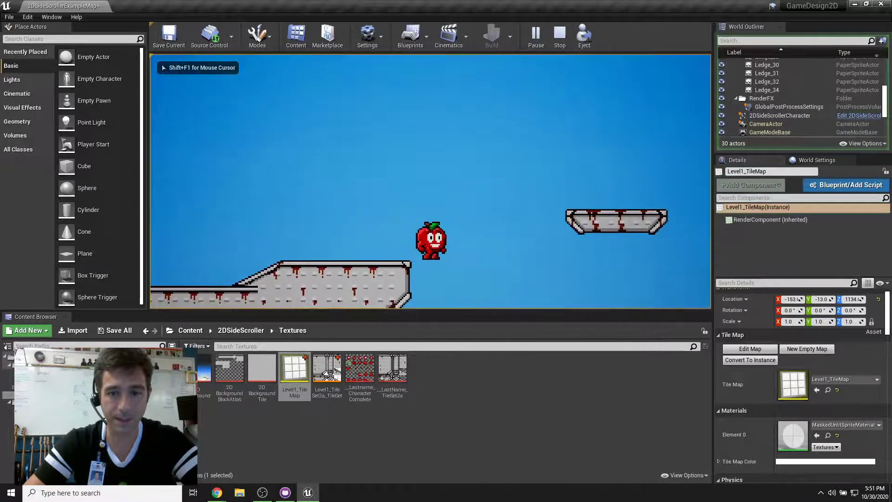
key("d")
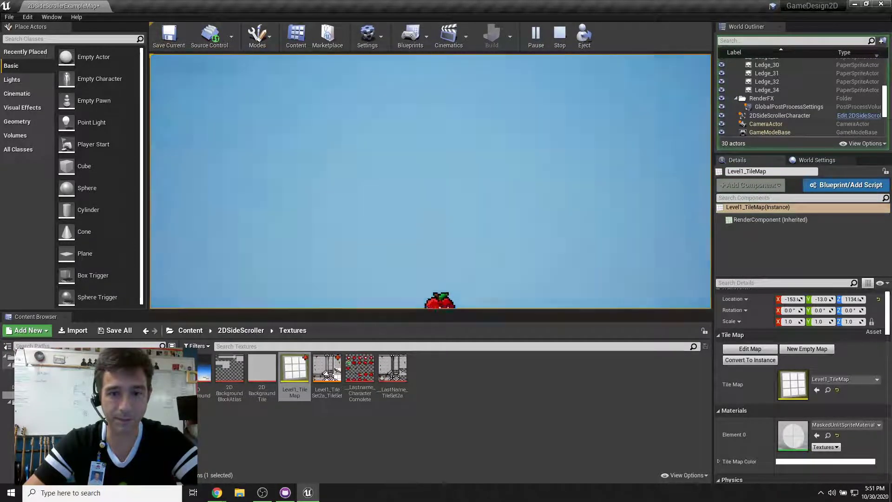
key("a")
key("Escape")
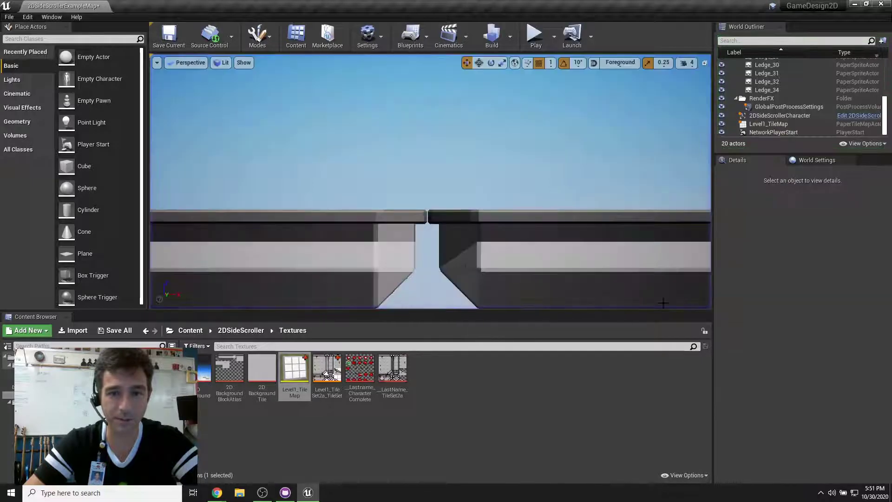
- Select the tile map in the level and examine its painted ground and floating platform up close and from a distance
right_click_drag(431, 181, 454, 135)
scroll(418, 139, "up", 4)
left_click(474, 224)
mouse_move(544, 230)
right_mouse_down()
mouse_move(579, 246)
mouse_move(561, 275)
mouse_move(569, 282)
mouse_move(544, 230)
right_mouse_up()
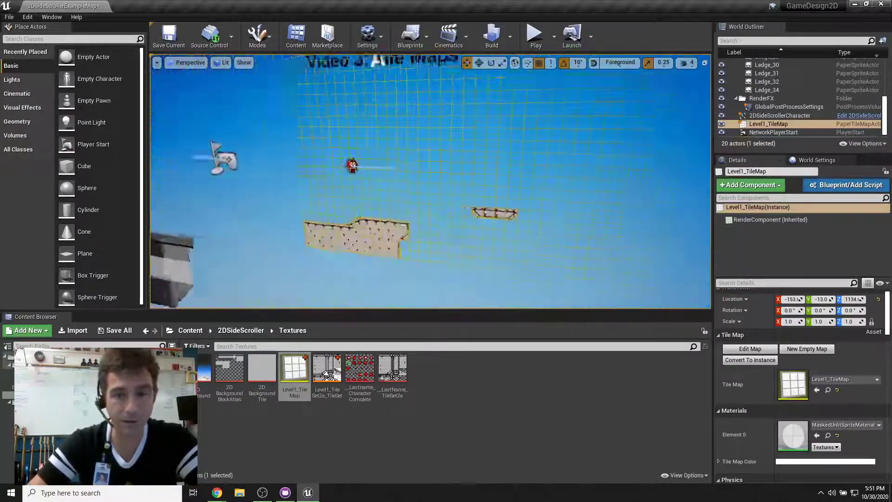
right_click_drag(411, 214, 376, 214)
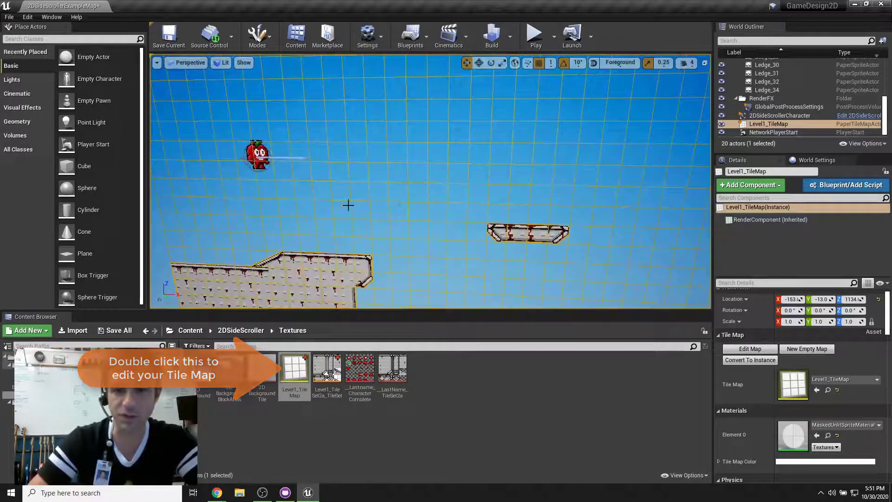
mouse_move(422, 183)
right_mouse_down()
mouse_move(422, 200)
mouse_move(422, 182)
right_mouse_up()
scroll(422, 182, "down", 6)
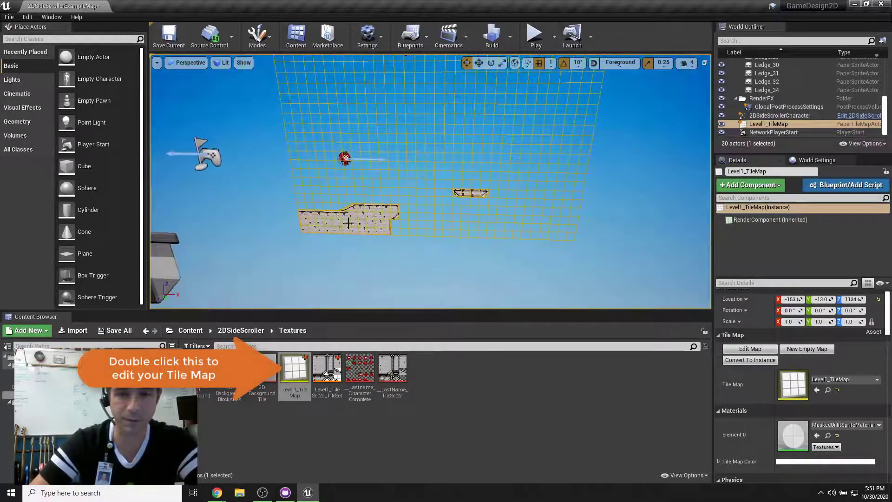
right_click_drag(372, 209, 454, 185)
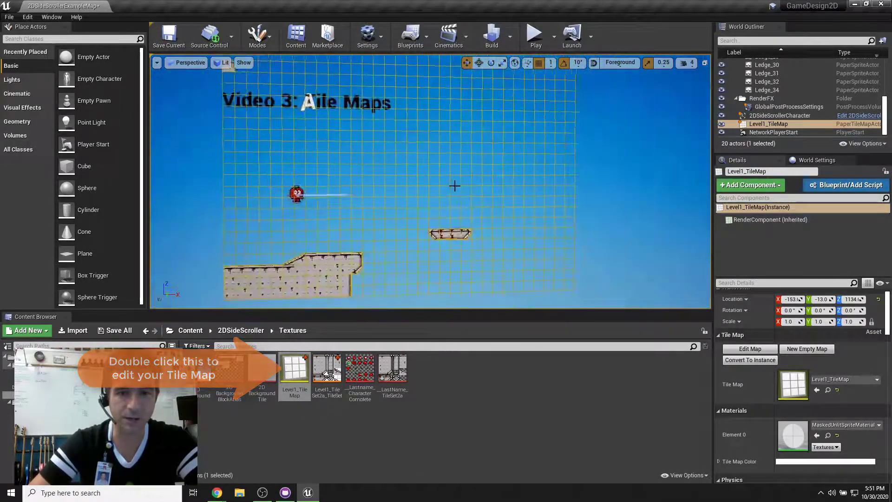
- Open Level1_TileMap for editing and paint the top-right corner tile at cell (30, 14) to start a second, higher platform
double_click(295, 371)
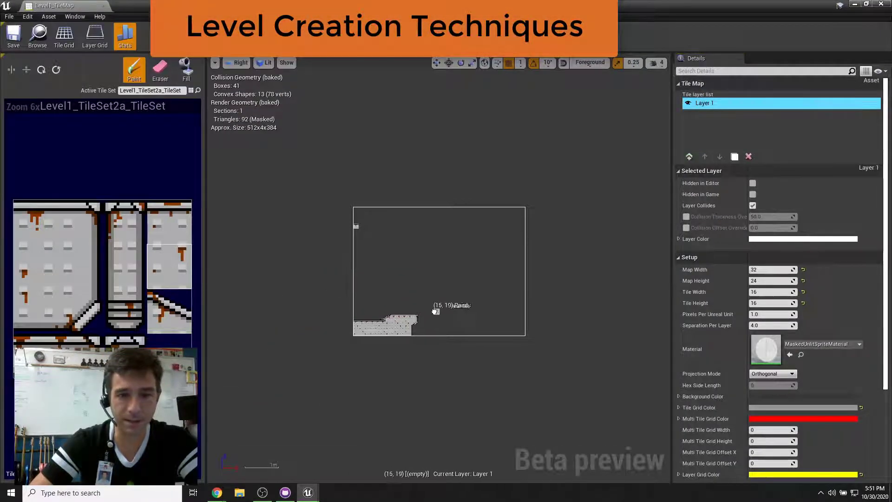
scroll(439, 311, "up", 5)
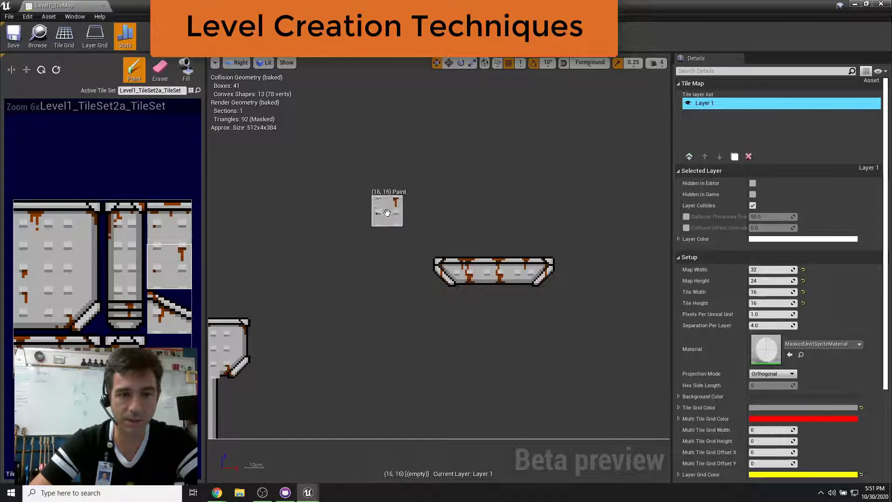
scroll(418, 232, "down", 4)
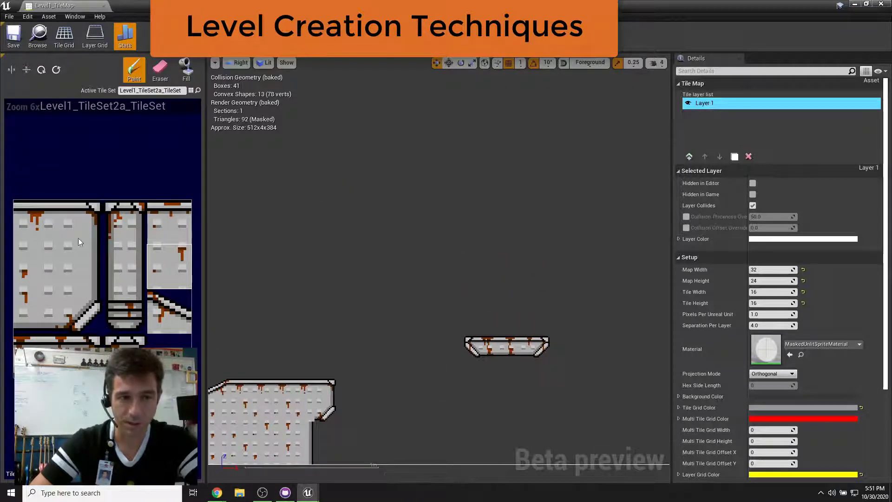
left_click(76, 211)
right_click_drag(566, 300, 423, 298)
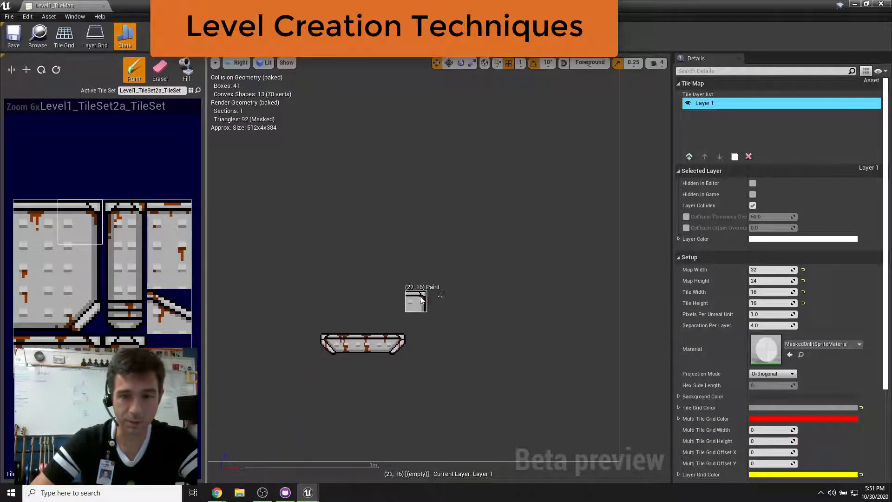
left_click(583, 264)
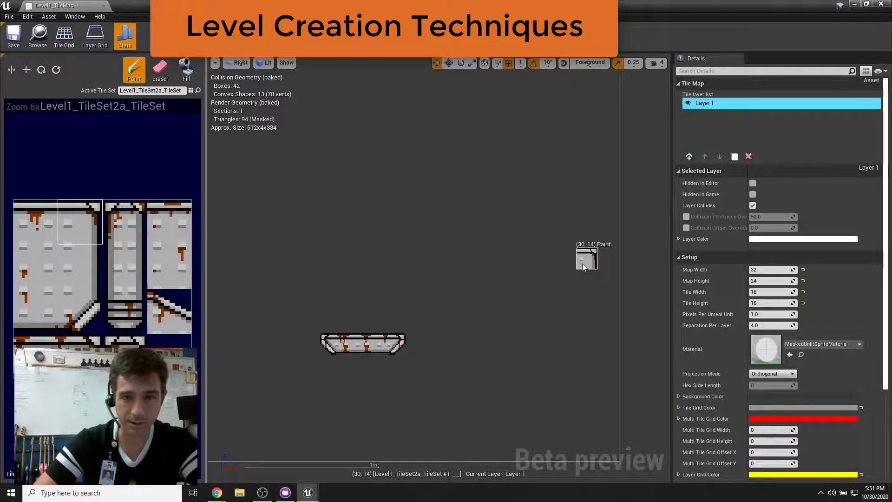
- Extend the second platform's top edge leftward with rusty and alternate top tiles in three cells, and cap it with a horizontally flipped corner tile
left_click(557, 262)
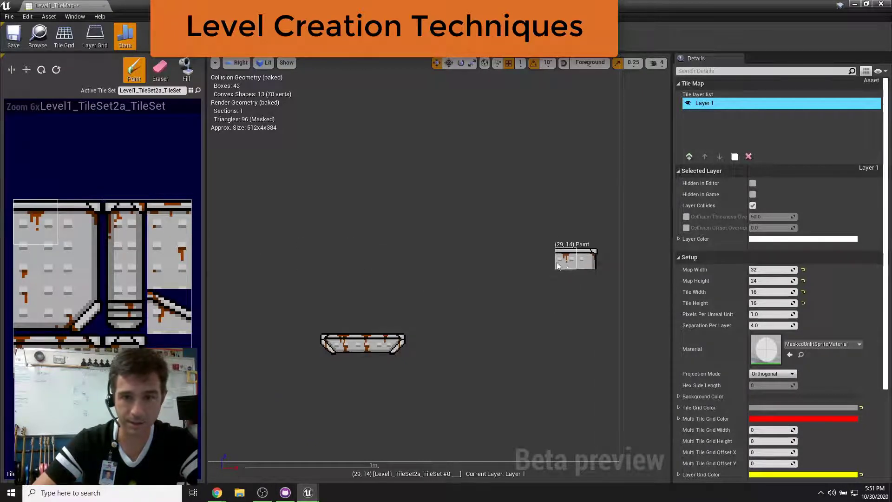
left_click(169, 211)
left_click(545, 259)
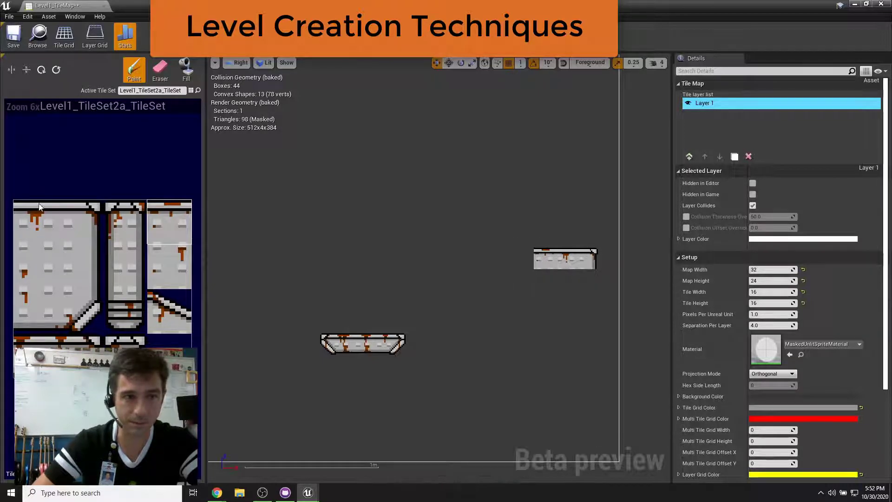
left_click(45, 218)
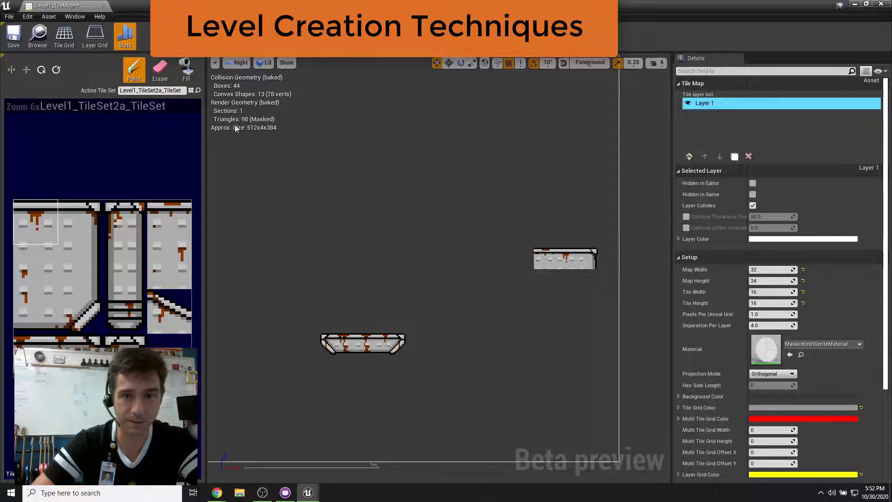
left_click(521, 260)
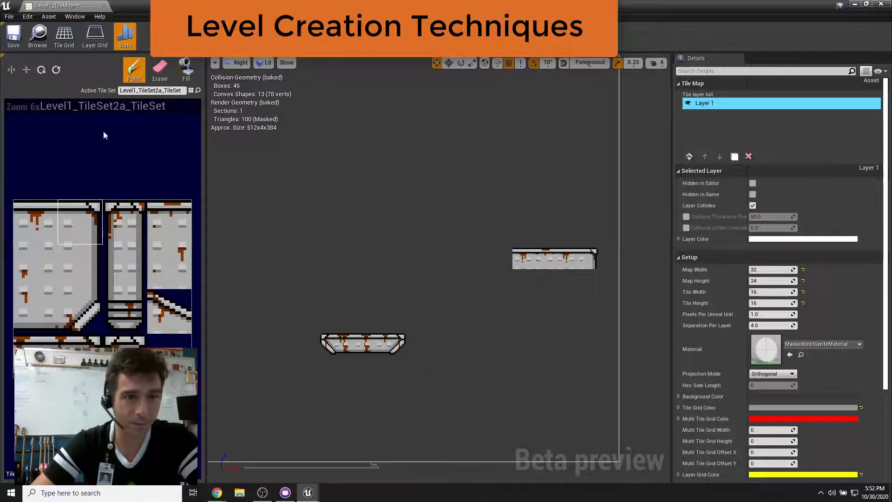
left_click(501, 261)
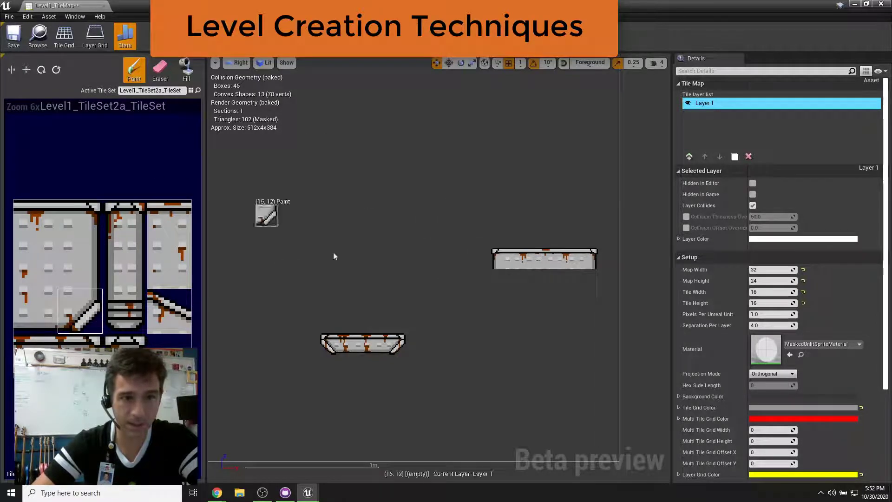
- Paint the second platform's bottom row with an angled bottom corner at each end, the left one flipped, and three bottom-edge tiles between them
left_click(588, 284)
left_click(40, 318)
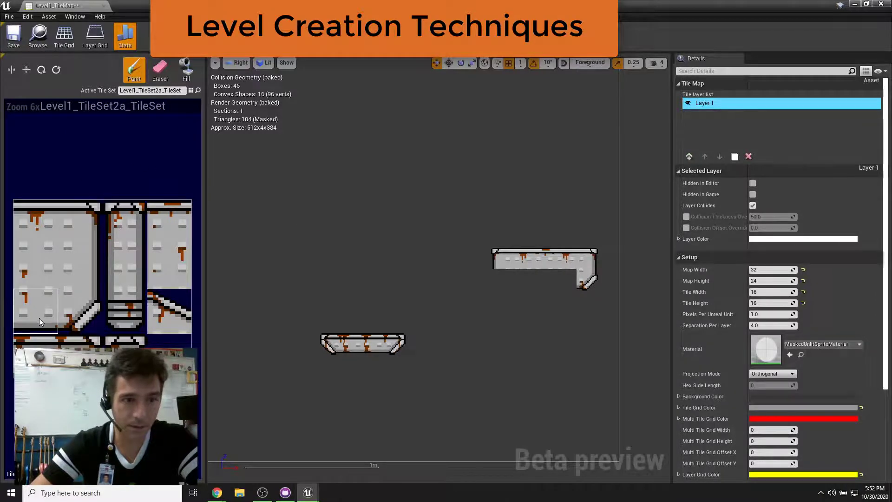
left_click(566, 283)
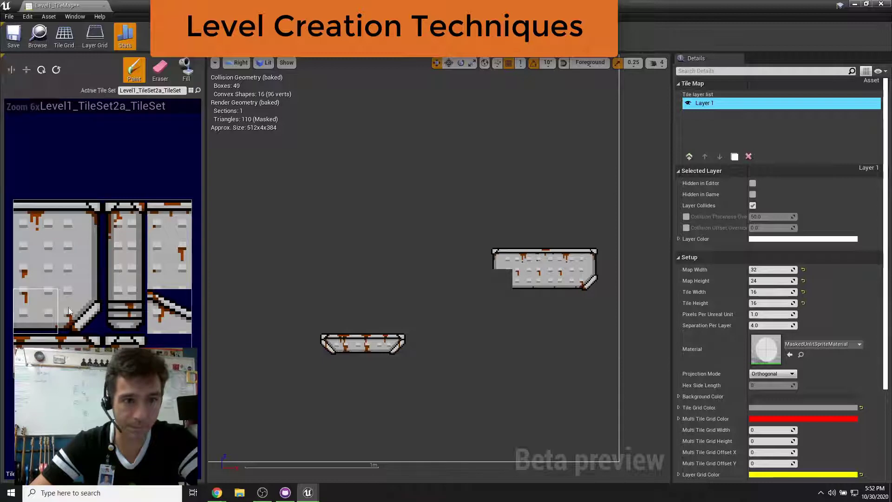
left_click(501, 280)
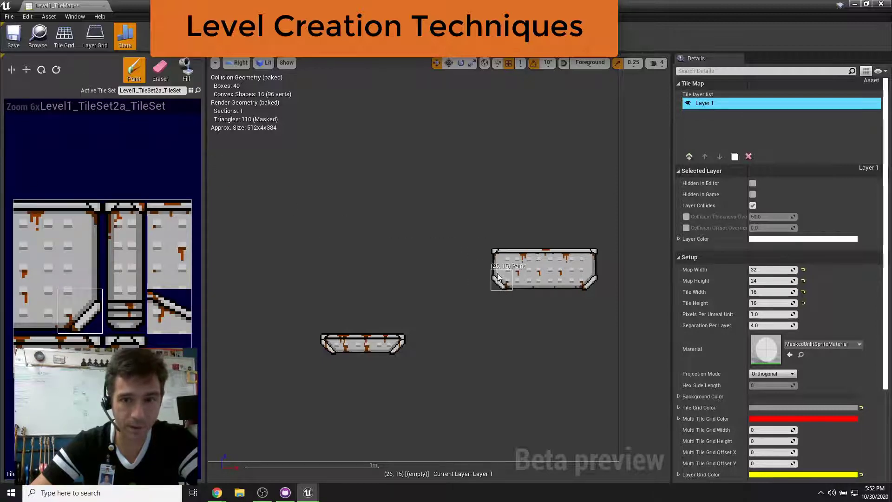
- Paint three single-tile pointed platforms stepping up and leftward from the second platform, at cells (22, 11), (16, 9) and one higher
scroll(462, 319, "down", 4)
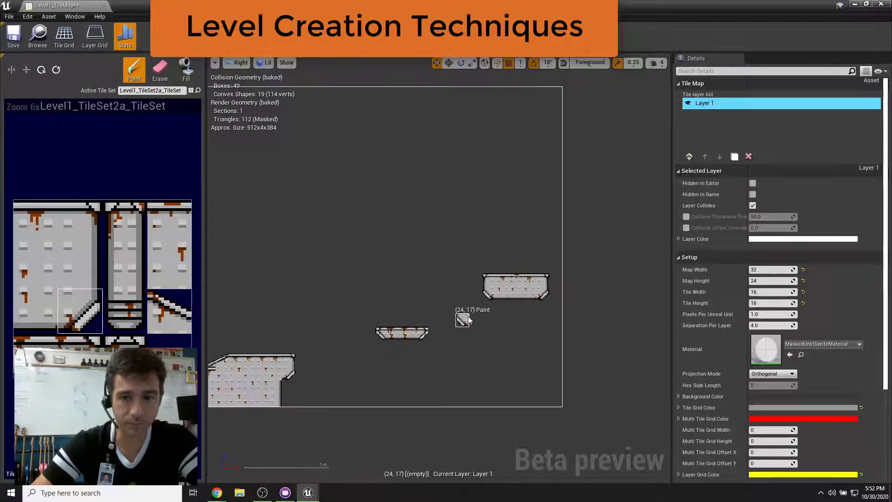
right_click_drag(431, 221, 487, 151)
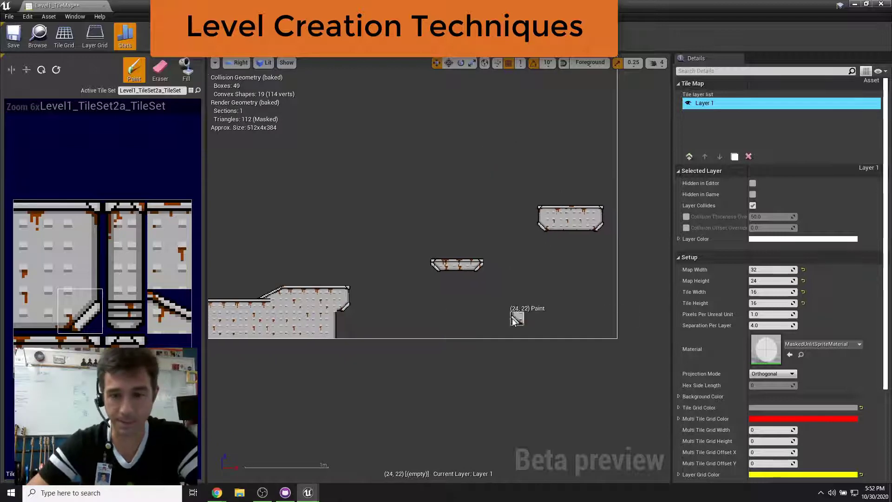
right_click_drag(467, 184, 507, 276)
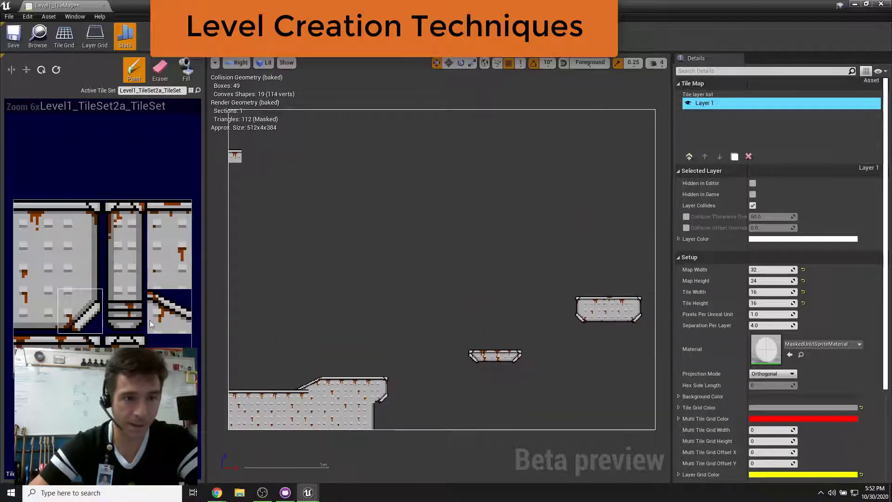
left_click(125, 340)
left_click(529, 262)
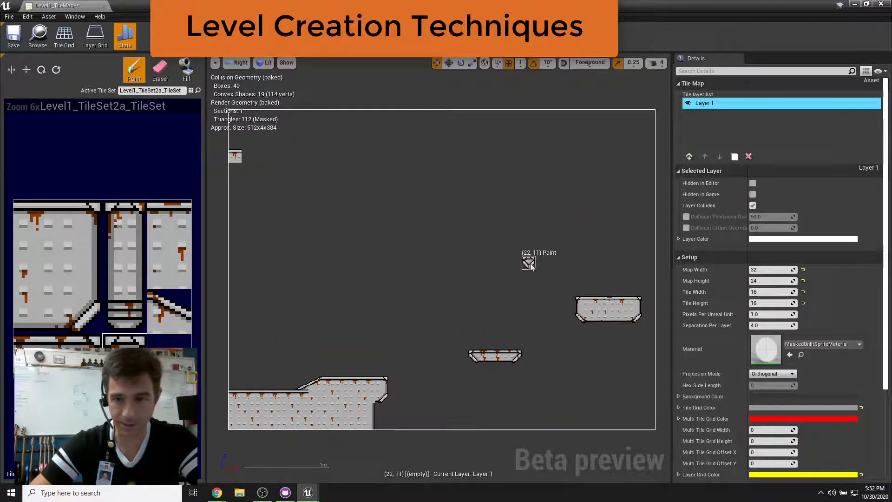
left_click(455, 232)
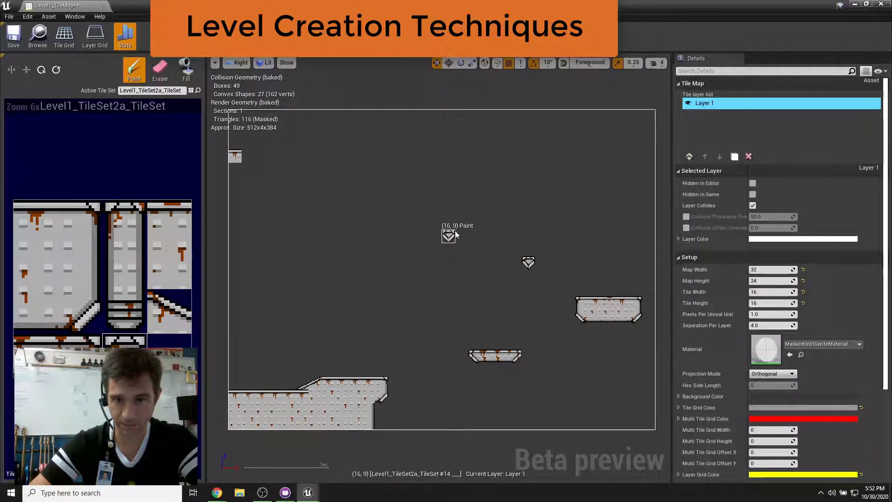
left_click(387, 198)
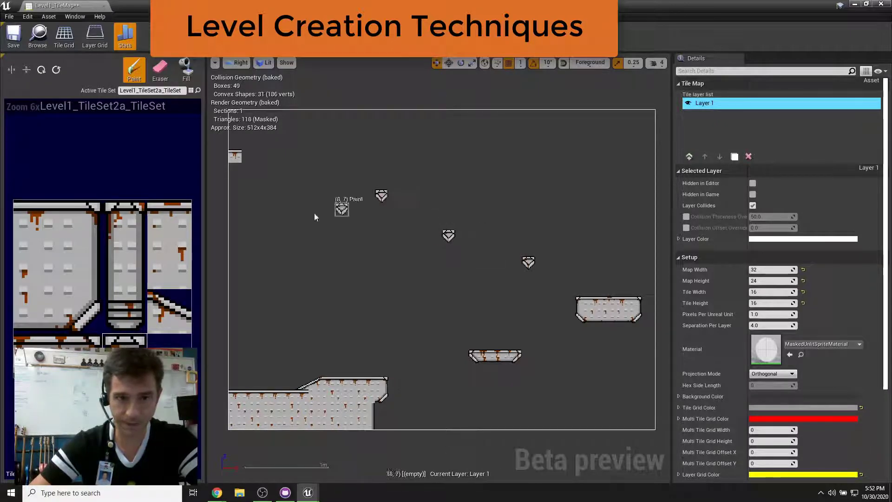
- Start an upper-left ledge with a top-right corner at cell (6, 5), a two-tile descending ramp beside it and a rusty filler at (5, 5)
left_click(84, 213)
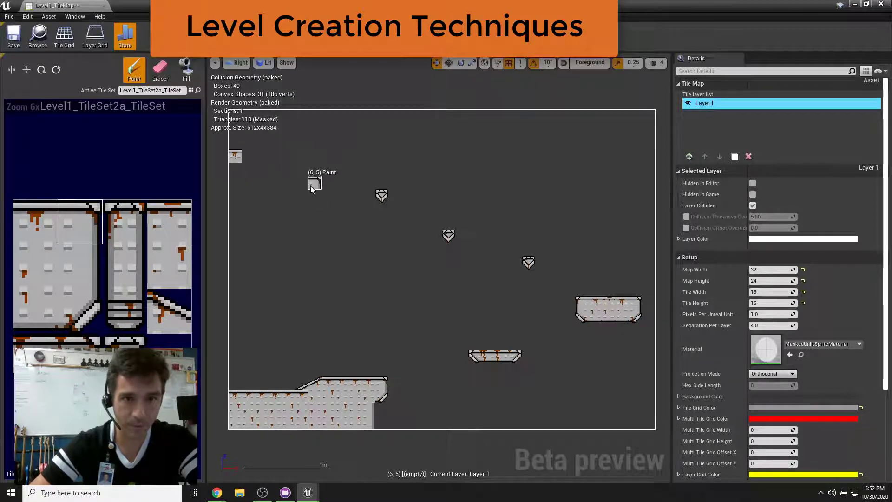
left_click(311, 186)
left_click(154, 310)
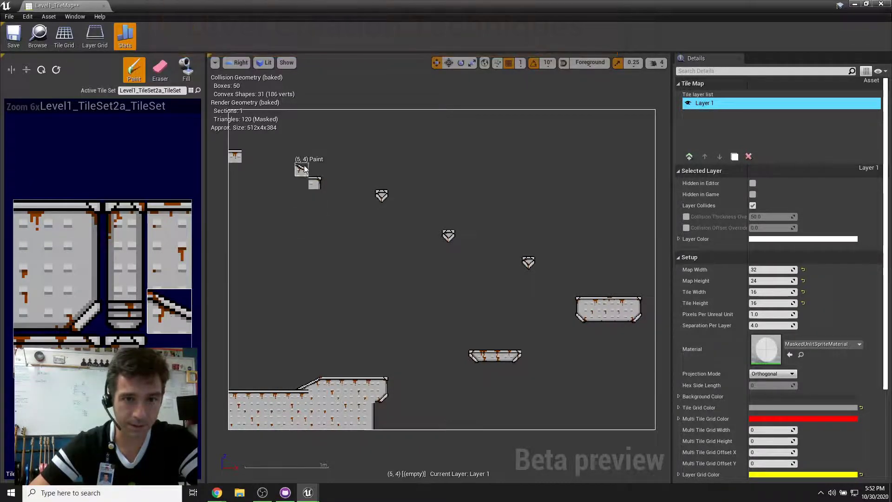
left_click(289, 171)
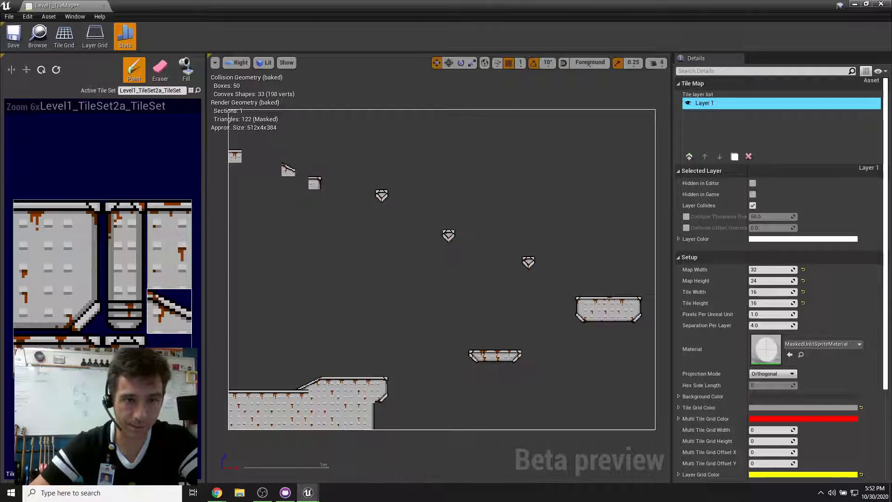
left_click(304, 174)
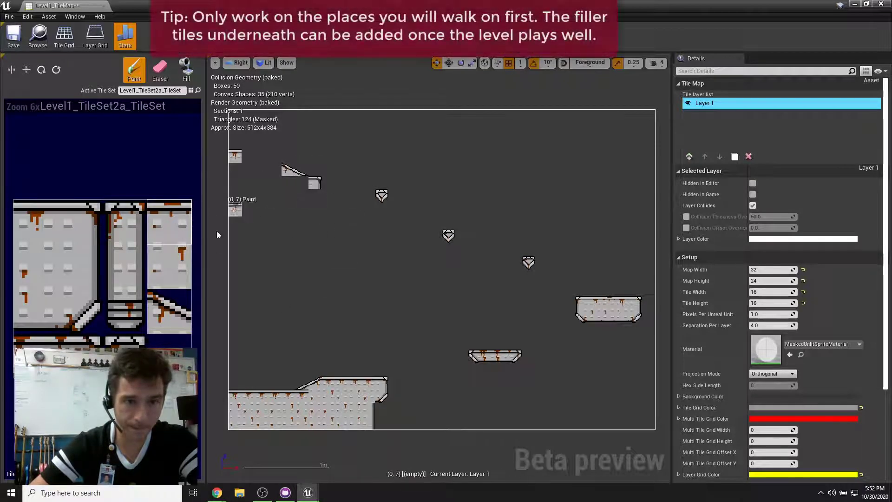
left_click(155, 271)
left_click(306, 182)
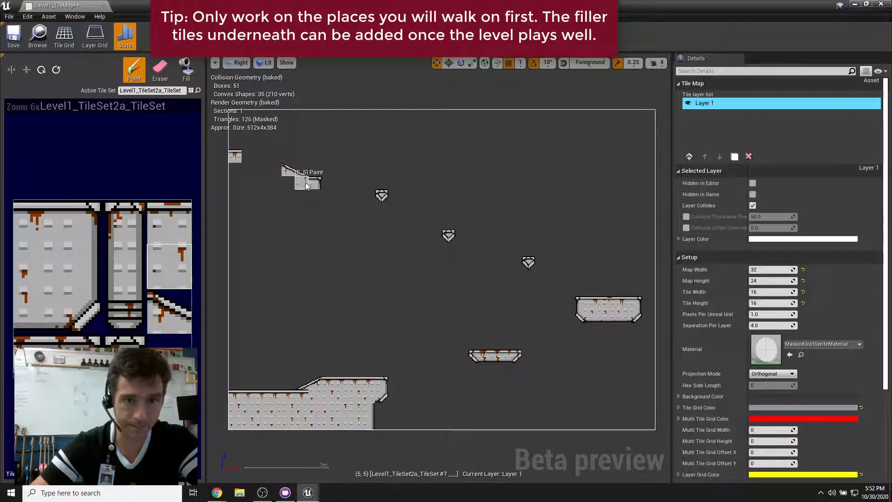
- Extend the upper-left ledge's right wall downward with two right-edge wall tiles, starting at cell (6, 6)
scroll(305, 182, "up", 3)
scroll(405, 253, "up", 2)
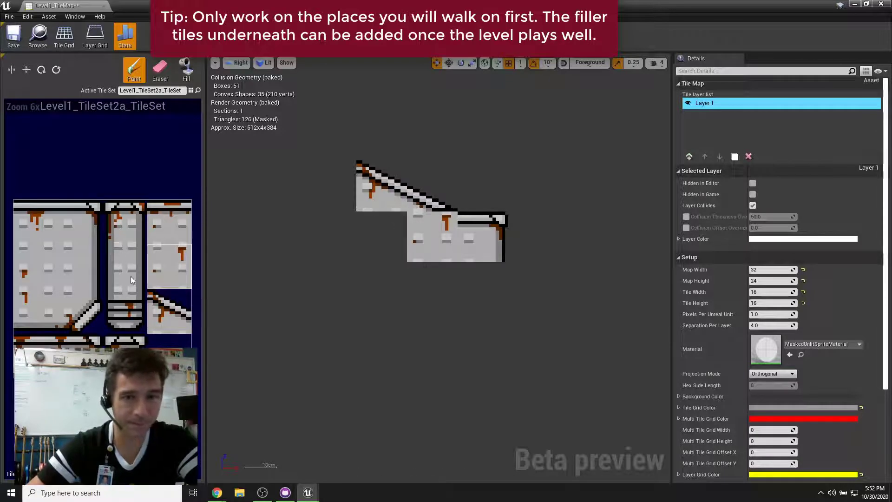
right_click_drag(409, 268, 471, 300)
scroll(114, 319, "up", 1)
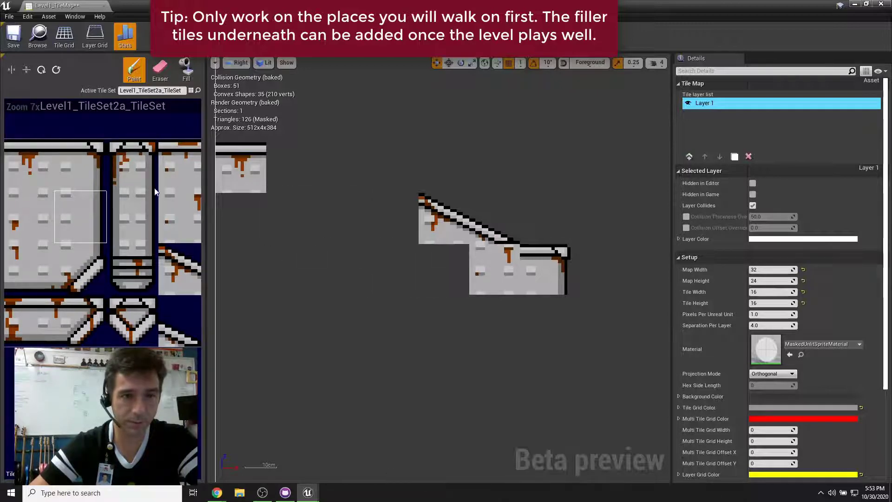
left_click(534, 329)
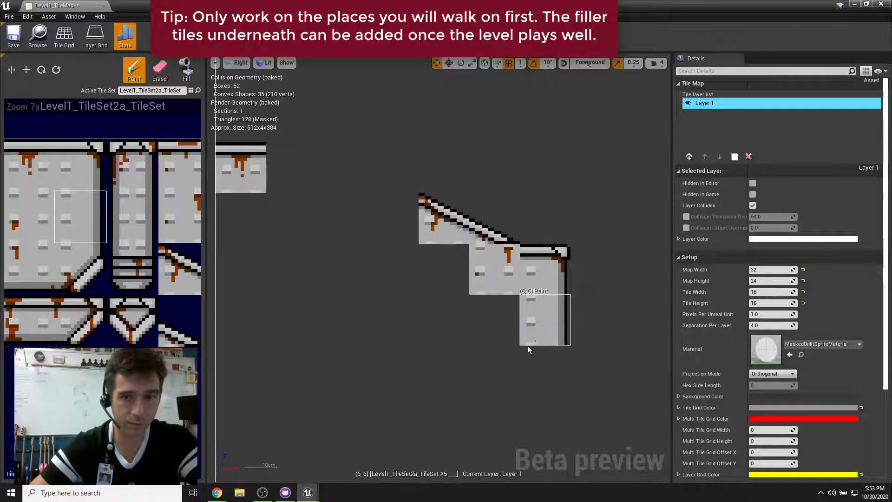
left_click(528, 367)
- Finish the ledge's right wall with an angled bottom corner and paint a bottom-edge row from it to cell (0, 8)
left_click(84, 277)
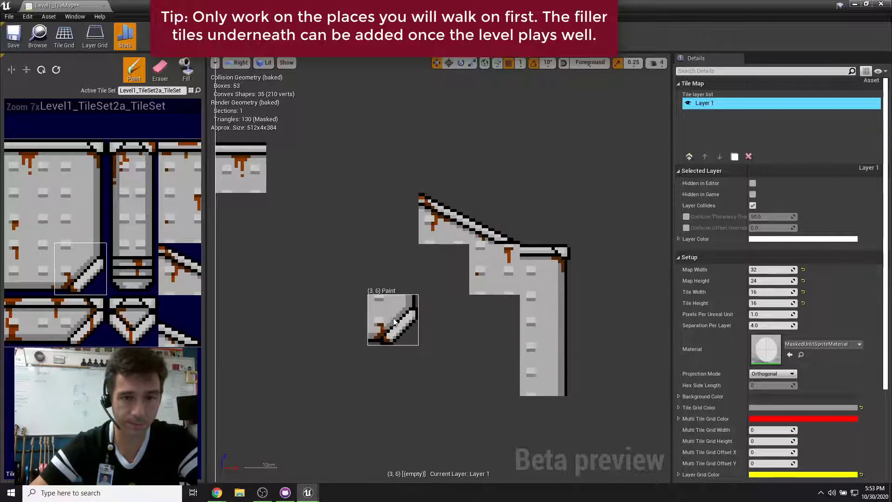
scroll(423, 298, "down", 2)
left_click(528, 281)
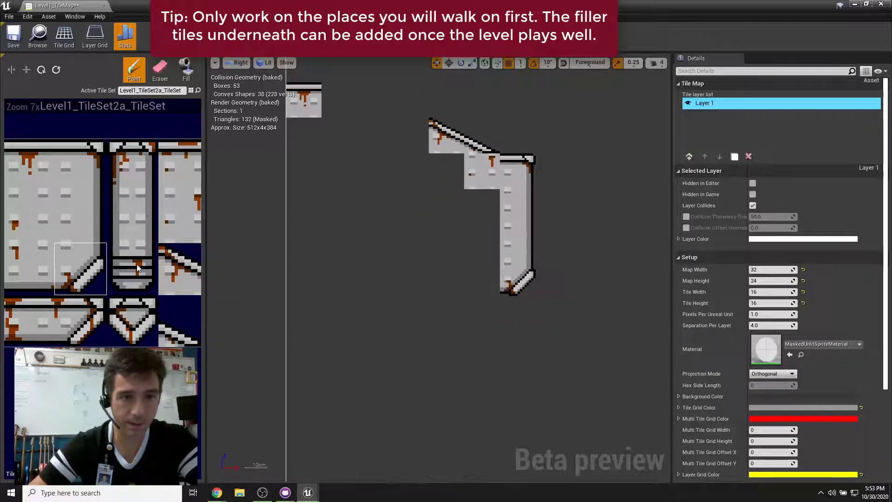
left_click(45, 276)
left_click_drag(498, 277, 315, 275)
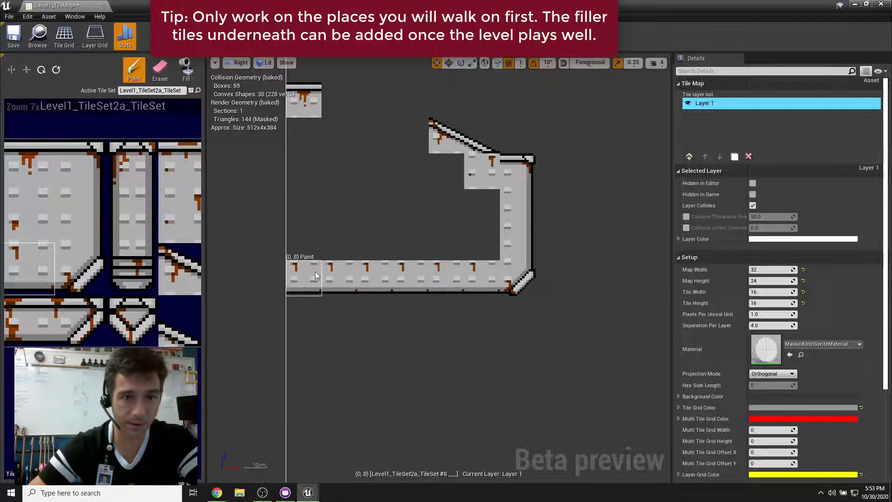
- Complete the ledge's walkable top with a two-tile descending ramp starting at cell (2, 3) and a top tile joining it to the existing one
left_click(187, 274)
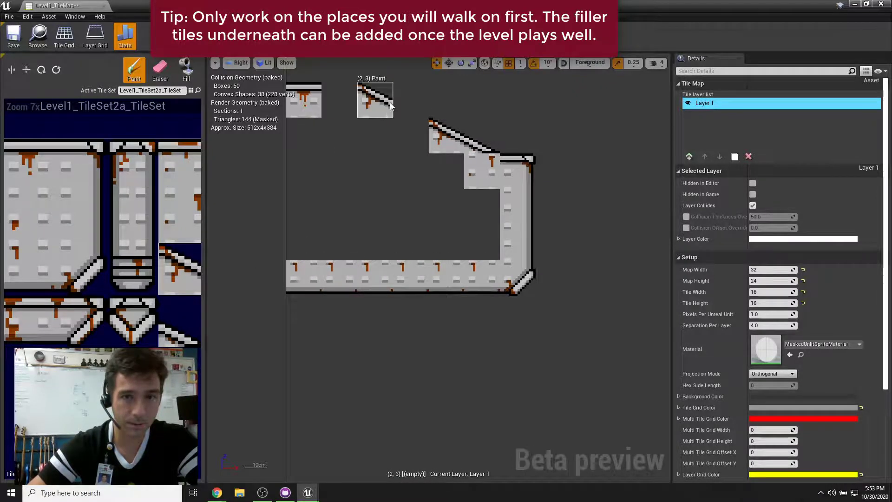
left_click(374, 111)
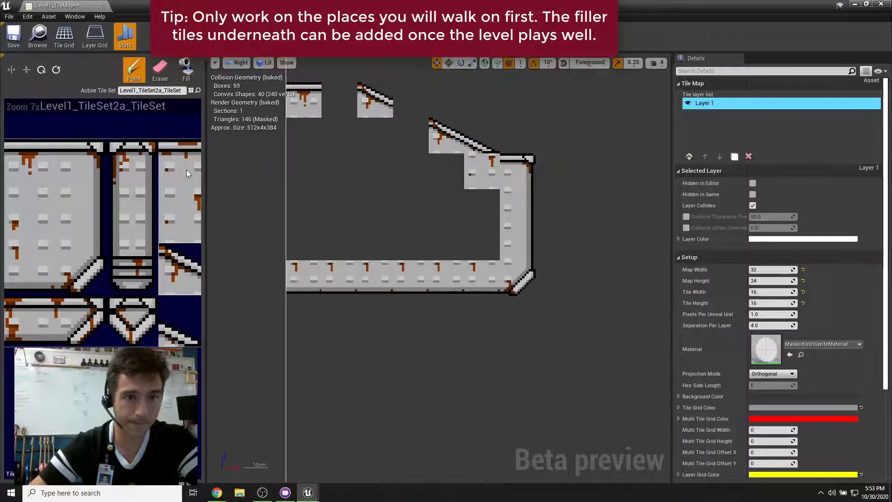
left_click(186, 169)
left_click(338, 101)
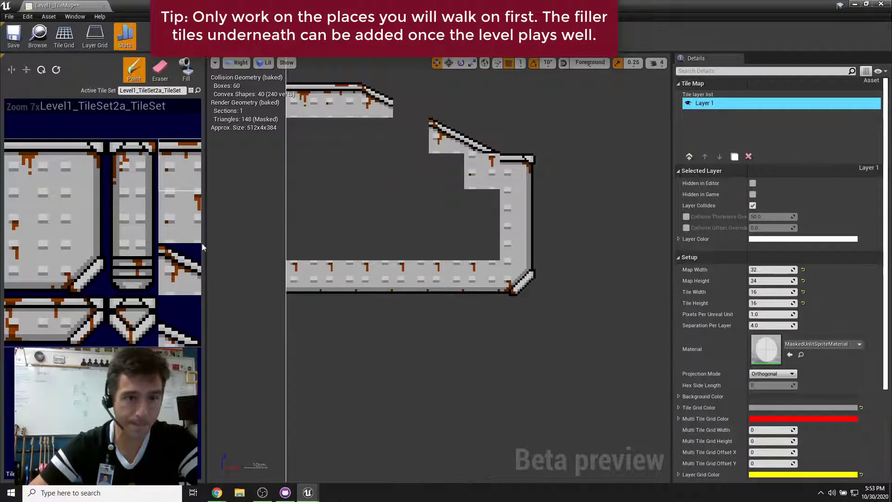
left_click(171, 330)
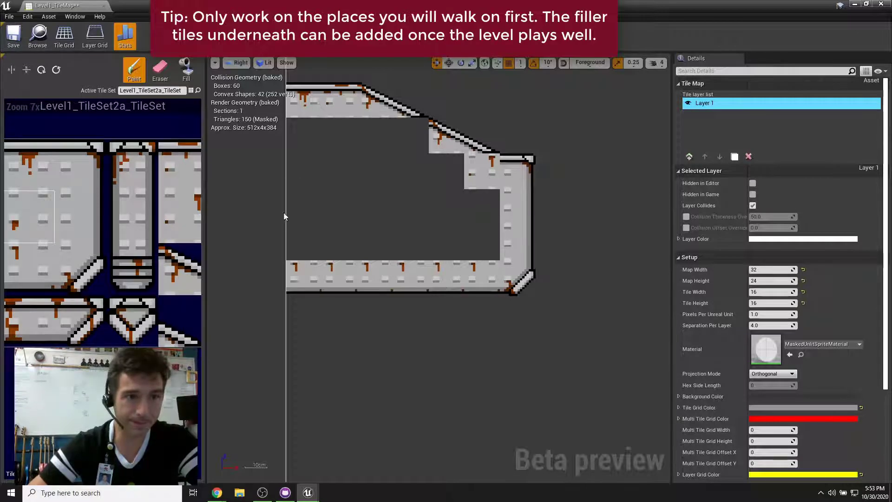
- Fill the upper-left ledge's empty interior with filler wall tiles, and save and close the tile map
mouse_move(305, 138)
left_mouse_down()
mouse_move(406, 138)
mouse_move(372, 172)
mouse_move(299, 172)
mouse_move(371, 243)
mouse_move(488, 228)
mouse_move(443, 177)
mouse_move(395, 209)
mouse_move(343, 202)
left_mouse_up()
mouse_move(498, 193)
right_mouse_down()
mouse_move(511, 213)
mouse_move(457, 209)
mouse_move(473, 243)
mouse_move(415, 211)
right_mouse_up()
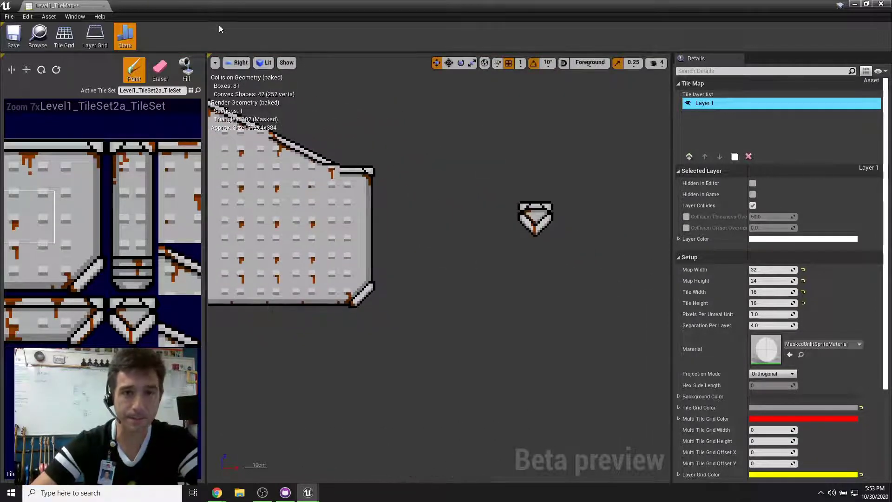
left_click(24, 37)
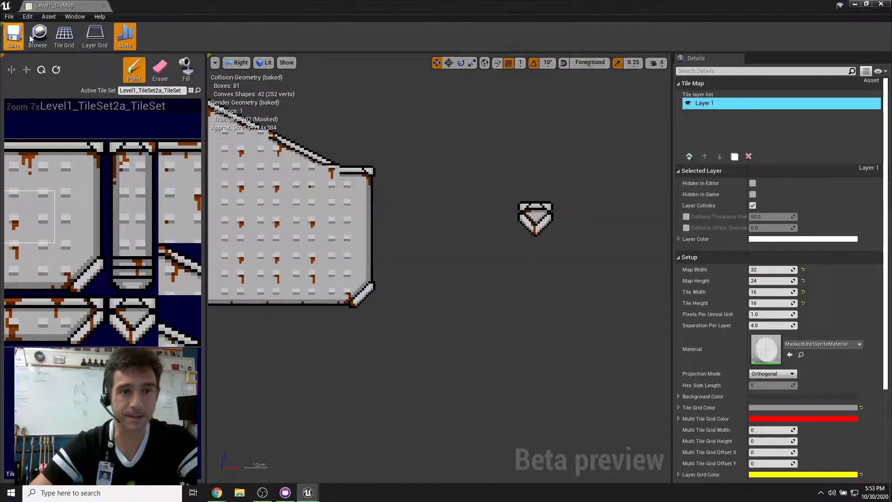
left_click(882, 5)
- Play-test the level in two short runs, moving the character along the ground toward the floating platforms
left_click(536, 37)
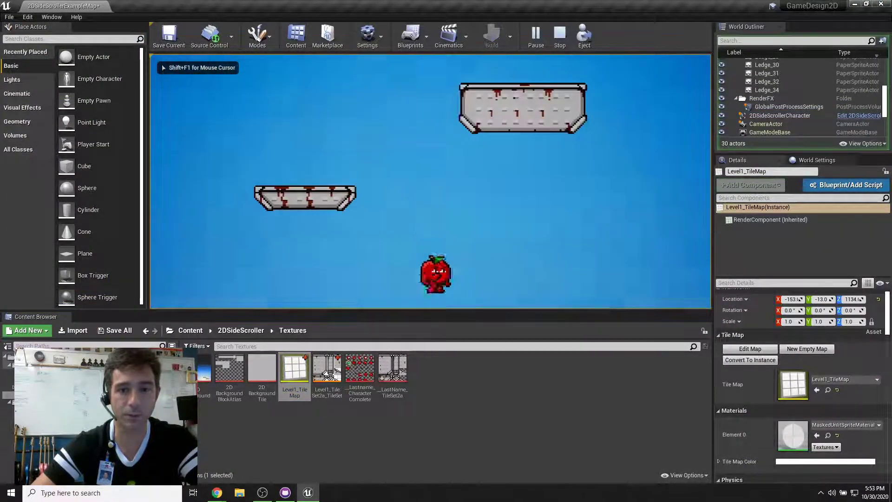
key("Escape")
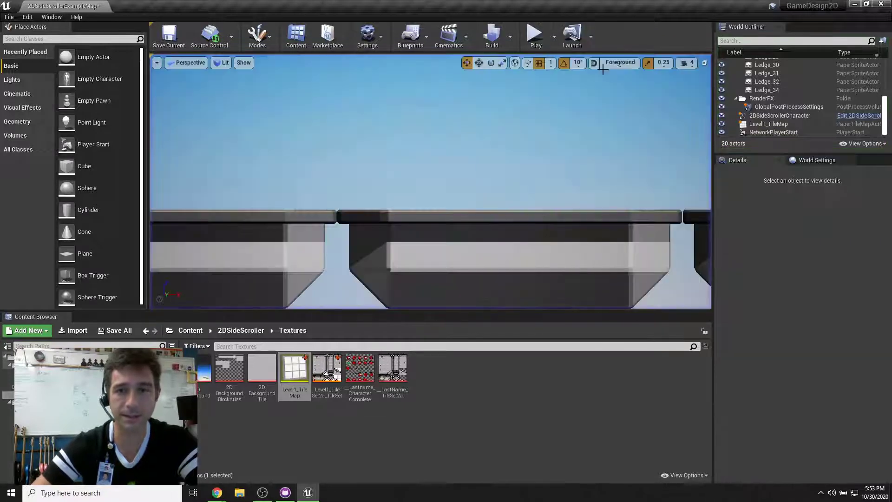
left_click(543, 41)
key("d")
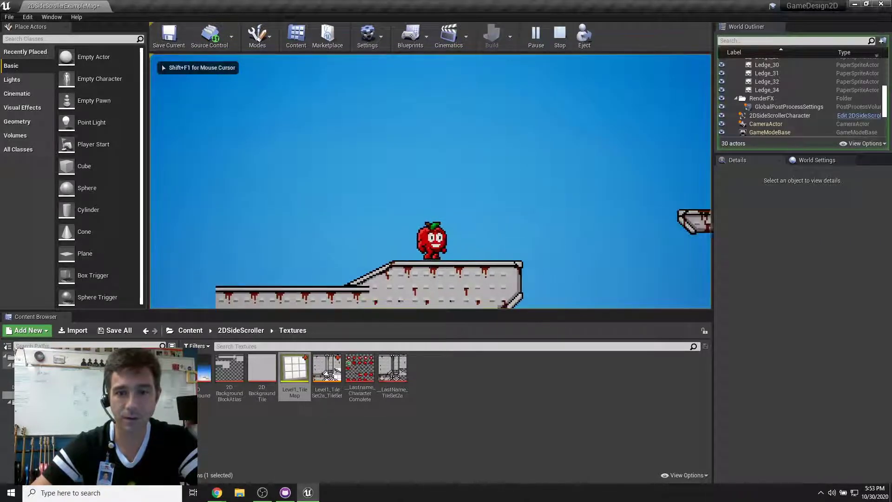
key("a")
key("d")
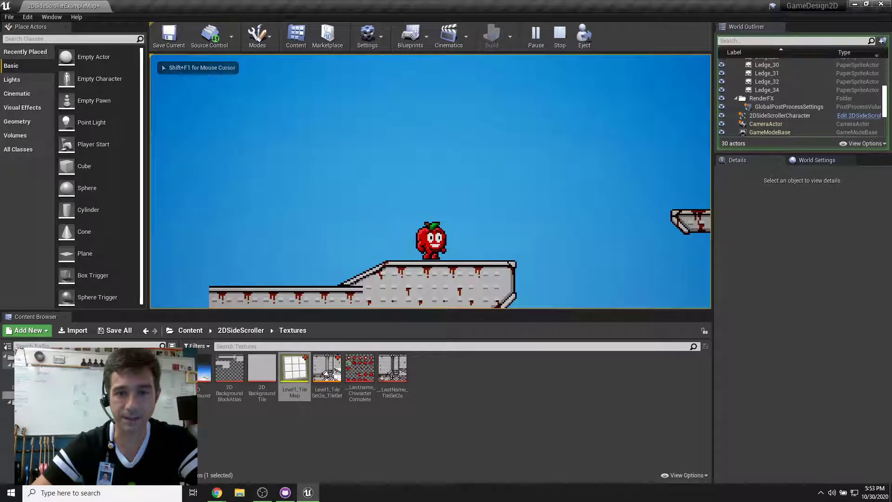
key("Escape")
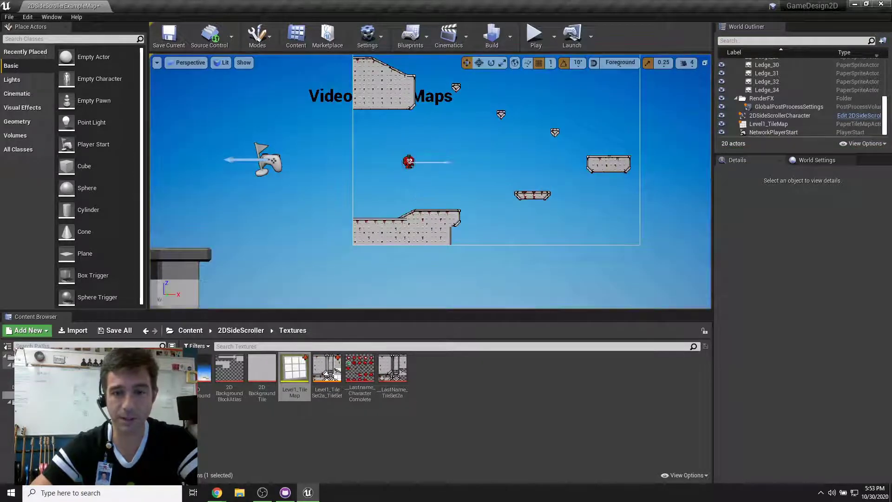
- Open the 2DSideScrollerCharacter blueprint for editing and set the CharacterMovement component's Gravity Scale to 1.0
left_click(409, 160)
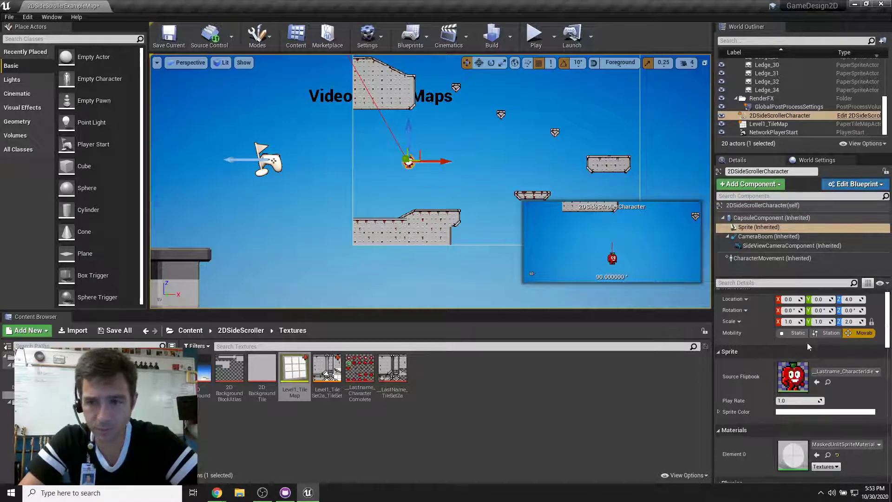
left_click(859, 116)
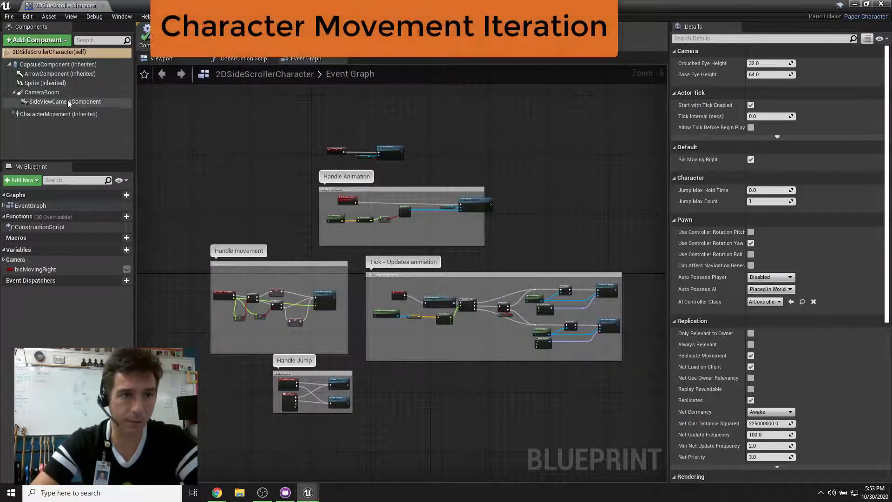
left_click(70, 114)
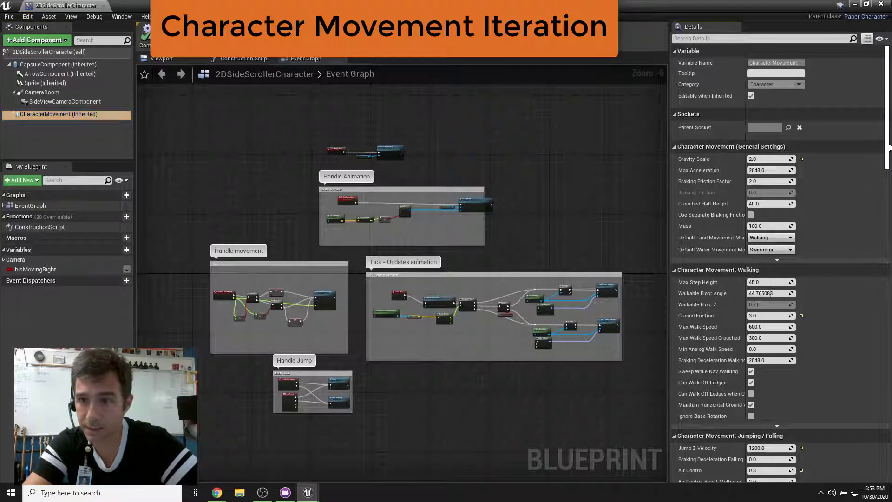
scroll(883, 147, "down", 1)
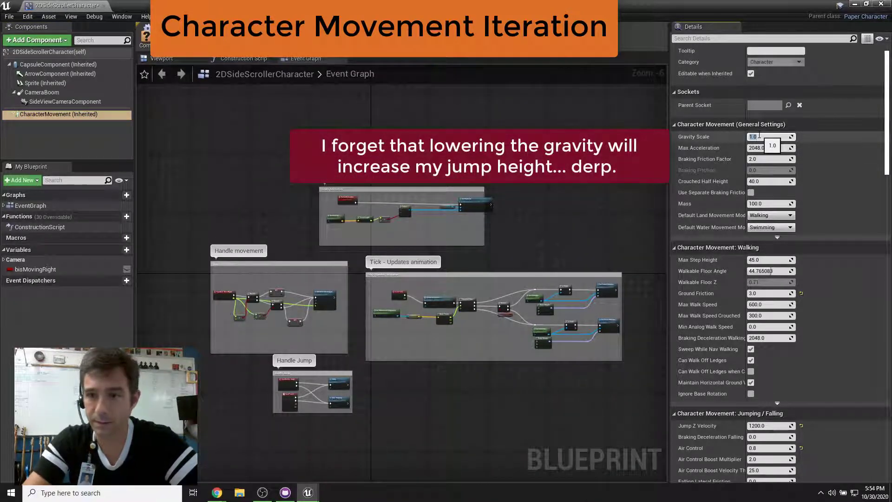
- Set Max Walk Speed to 400 and Max Walk Speed Crouched to 200, and compile the character blueprint
scroll(885, 122, "down", 4)
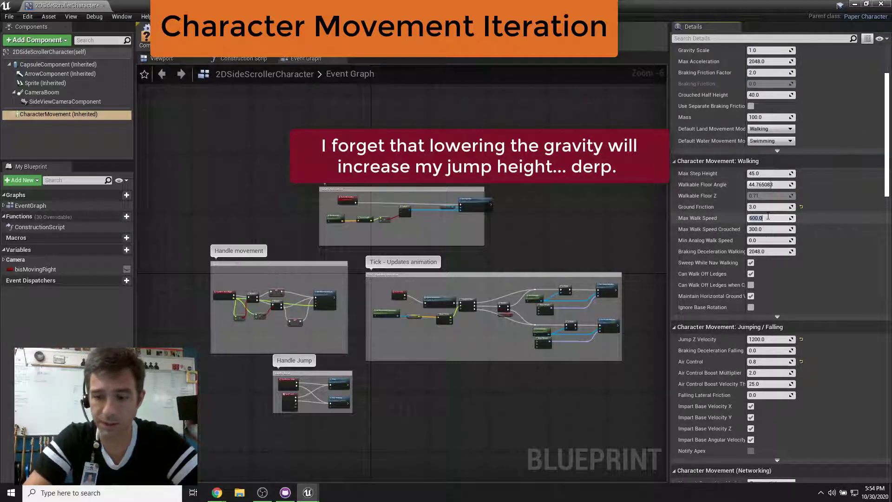
type("400")
key("Return")
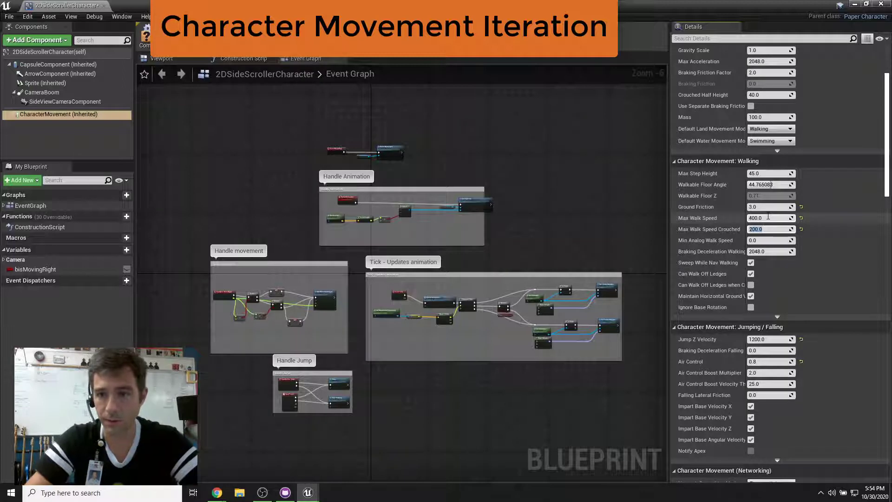
left_click(148, 35)
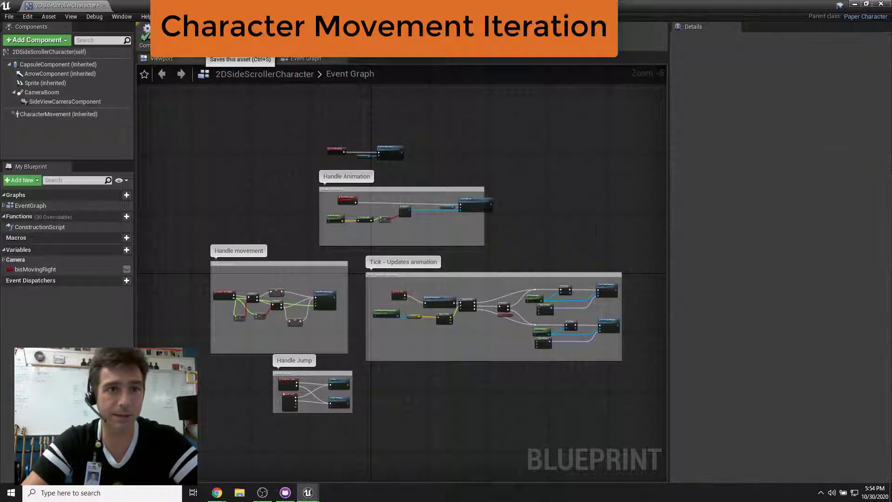
- Save and close the character blueprint, and play-test the level by running and jumping among the floating platforms
left_click(178, 36)
left_click(880, 3)
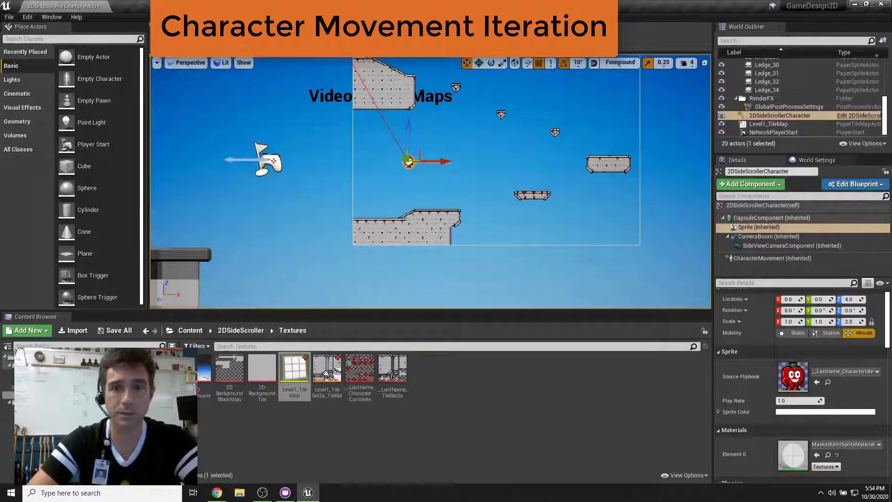
left_click(548, 45)
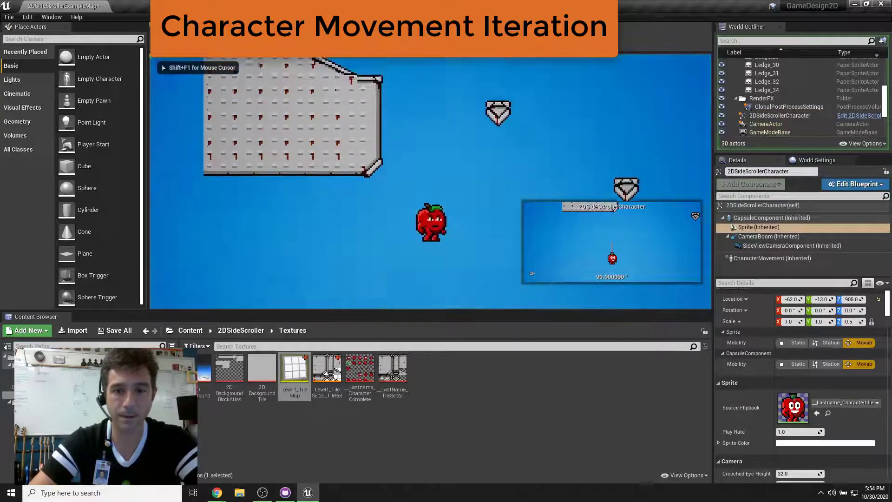
key("d")
key("space")
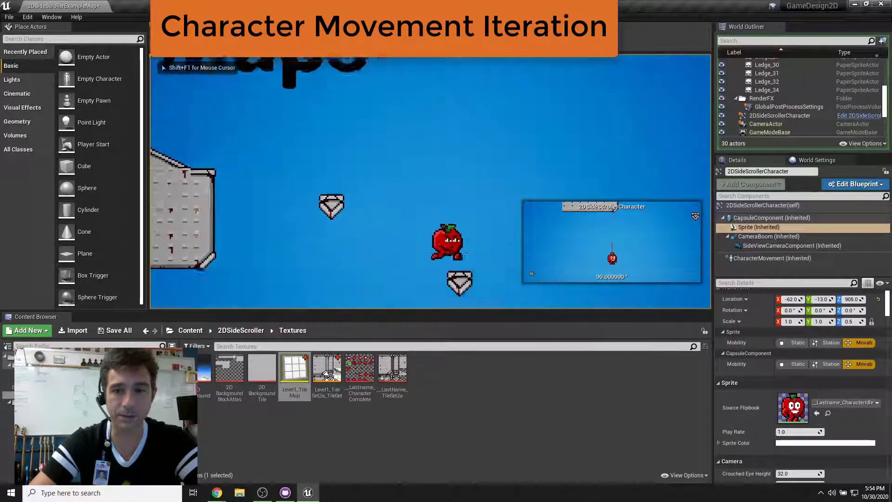
key("a")
key("Escape")
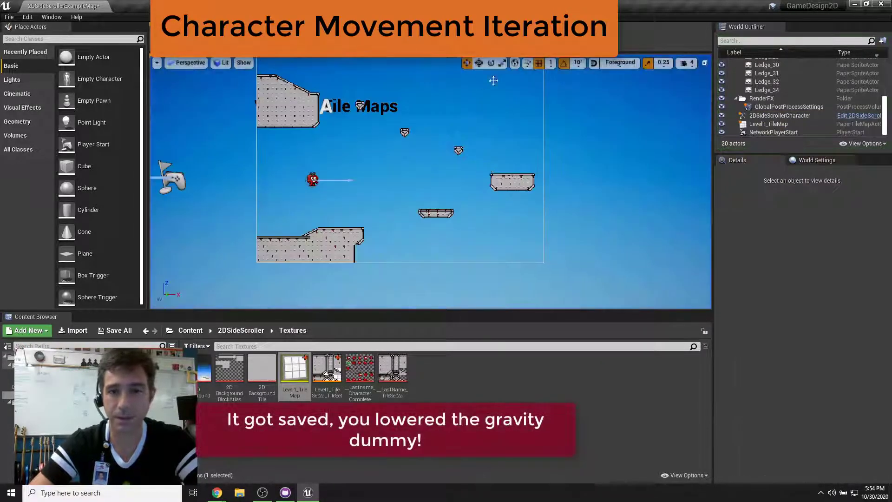
- Reopen the character blueprint, set the CharacterMovement component's Jump Z Velocity to 600, and compile, save and close it
left_click(845, 116)
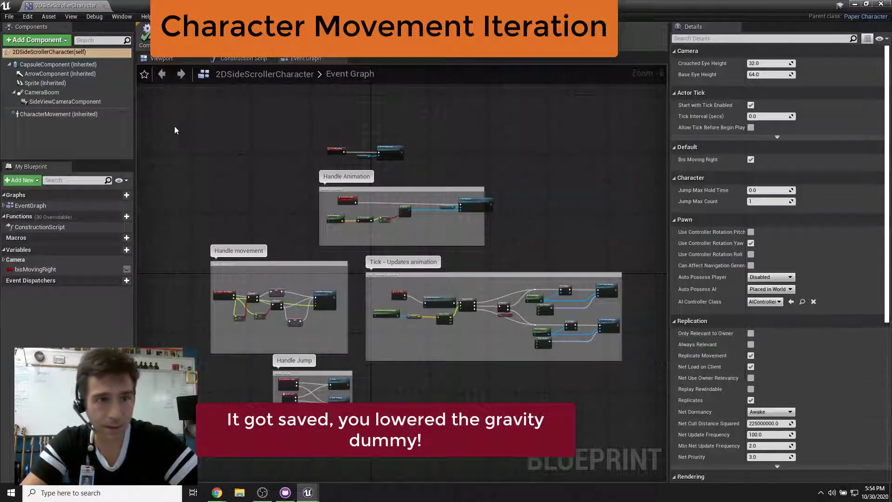
left_click(37, 114)
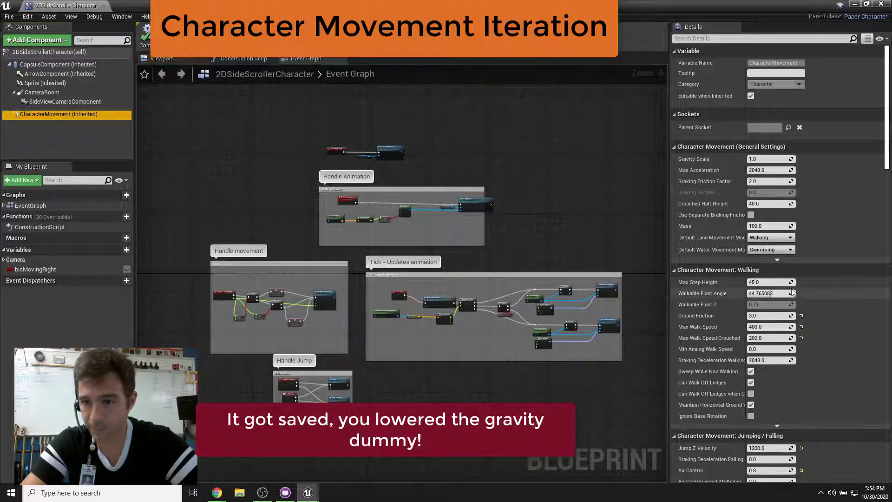
scroll(780, 302, "down", 3)
left_click(778, 374)
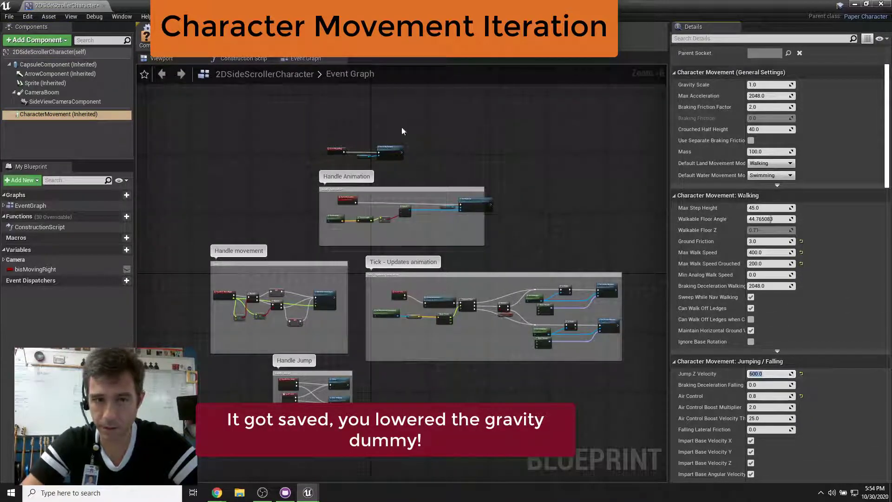
left_click(152, 39)
left_click(179, 39)
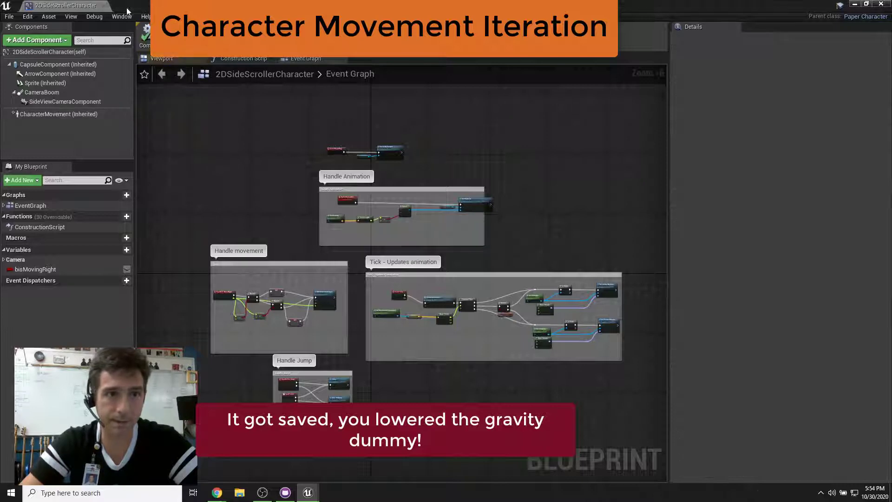
left_click(104, 6)
- Play-test the level, running off the ground ledge and jumping toward the floating platforms
left_click(531, 41)
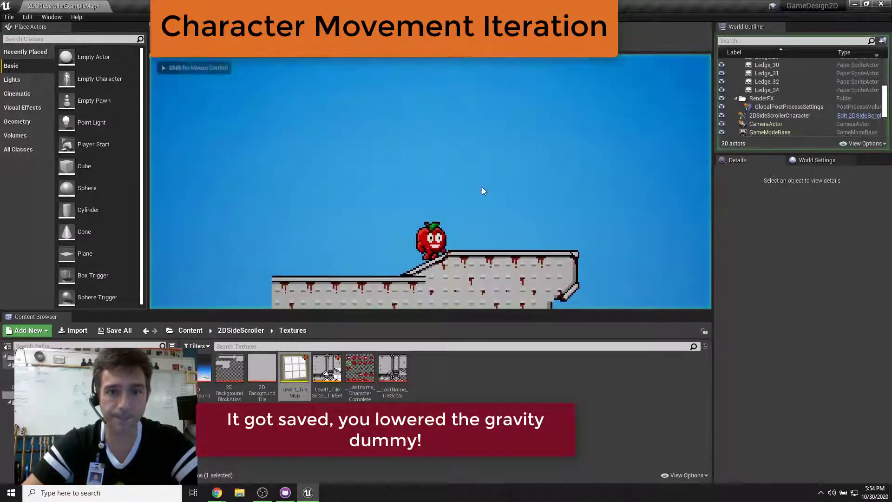
left_click(482, 187)
key("d")
key("space")
key("a")
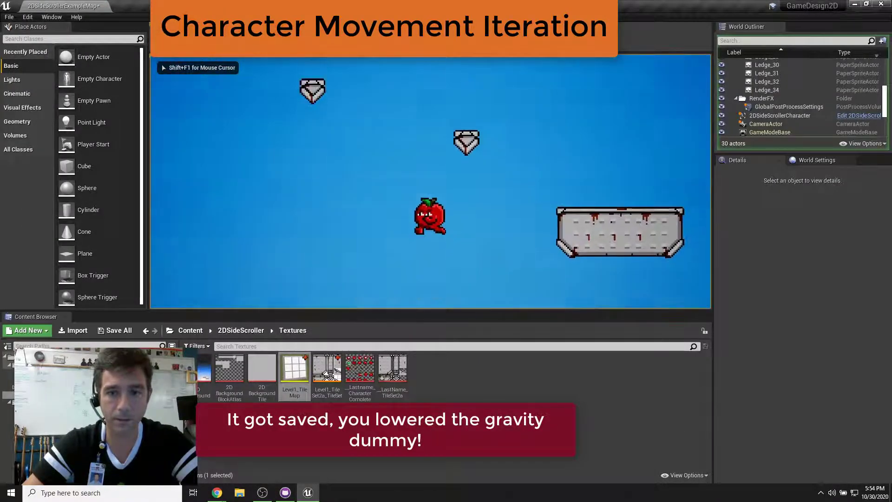
key("Escape")
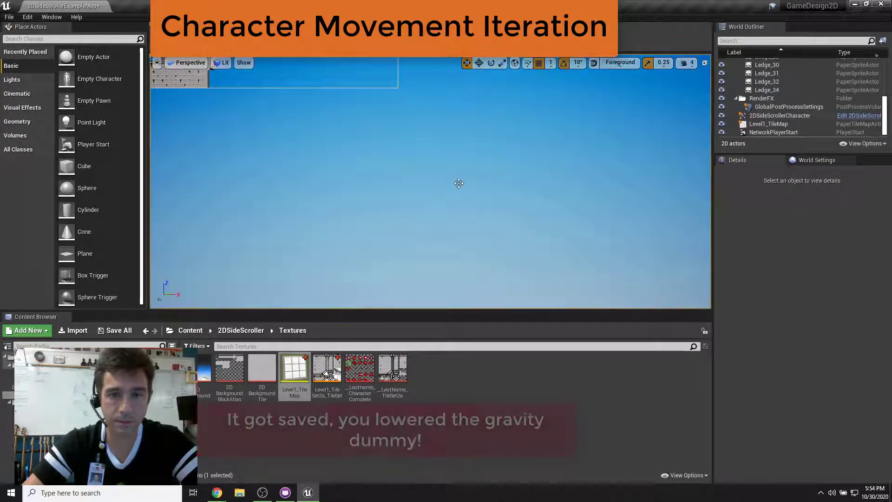
- Select the 2DSideScrollerCharacter in the level and save the current map
right_click_drag(459, 184, 460, 228)
right_click(441, 159)
left_click(416, 161)
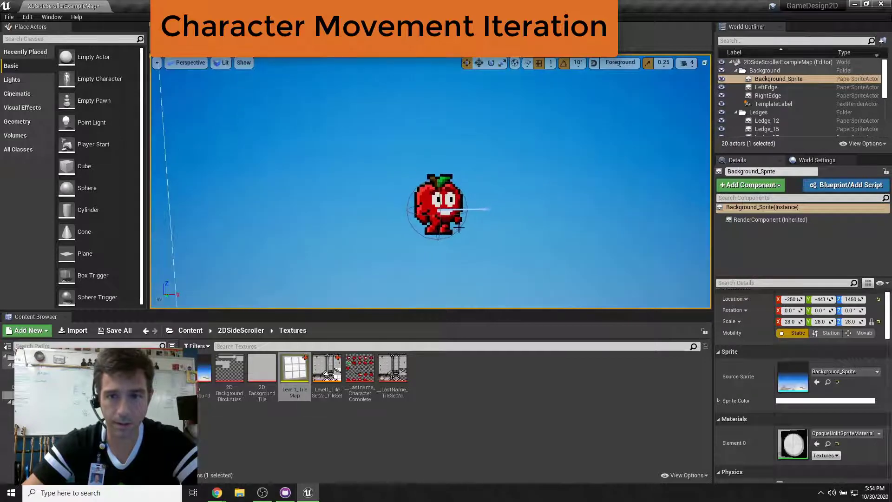
left_click(458, 227)
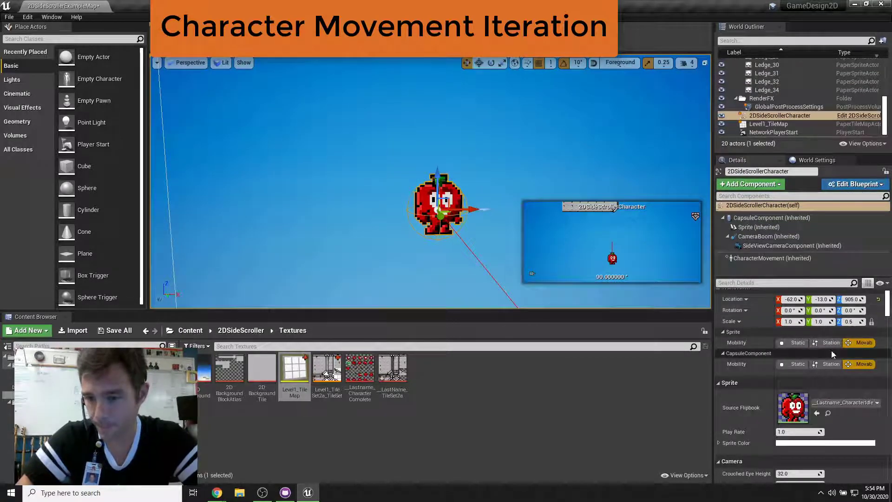
key("ctrl+s")
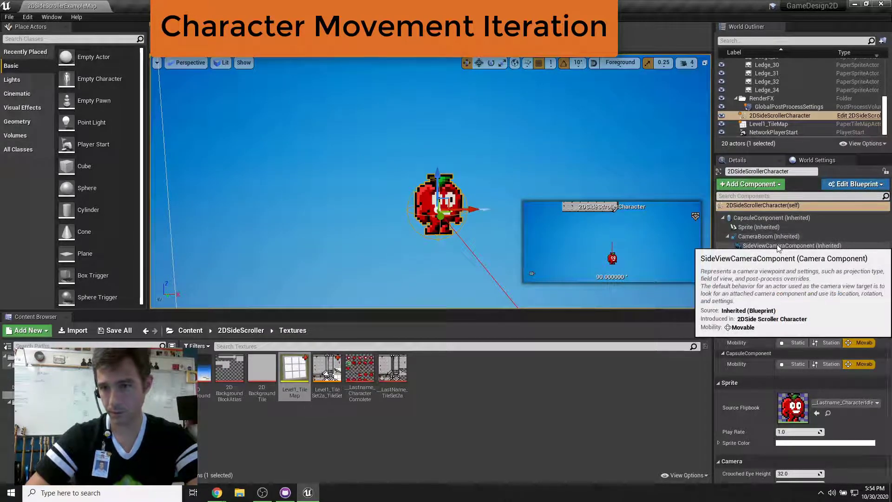
- Set Jump Z Velocity to 400 in the character blueprint's CharacterMovement component, and compile, save and close the blueprint
left_click(859, 115)
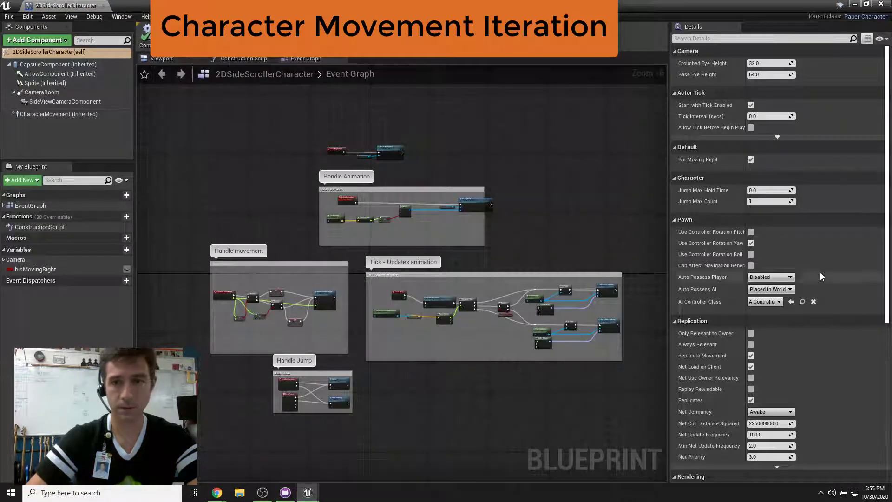
left_click(56, 100)
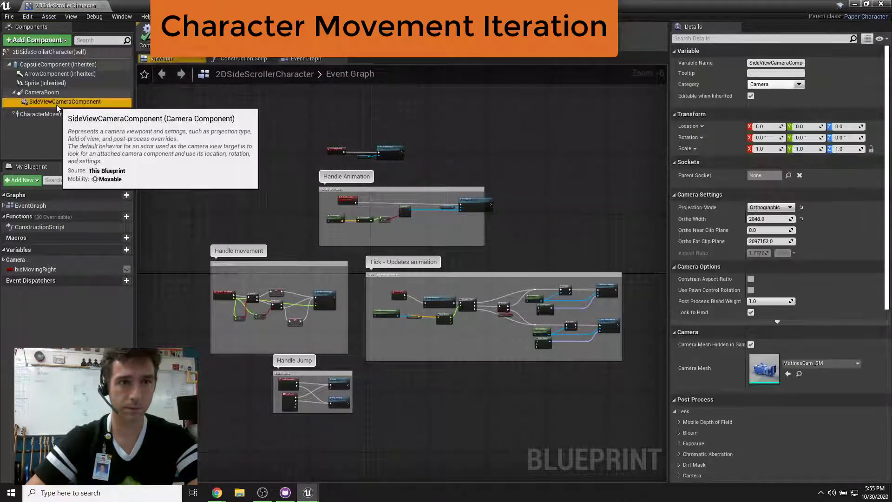
left_click(52, 114)
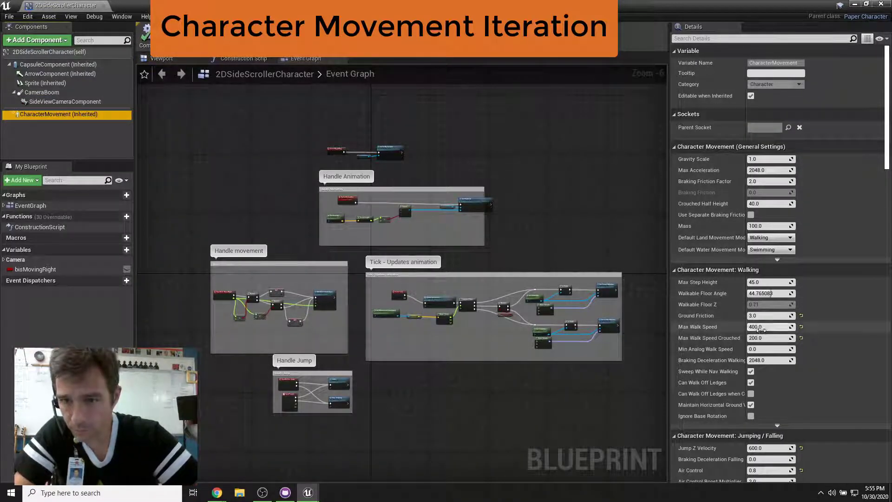
scroll(801, 281, "down", 4)
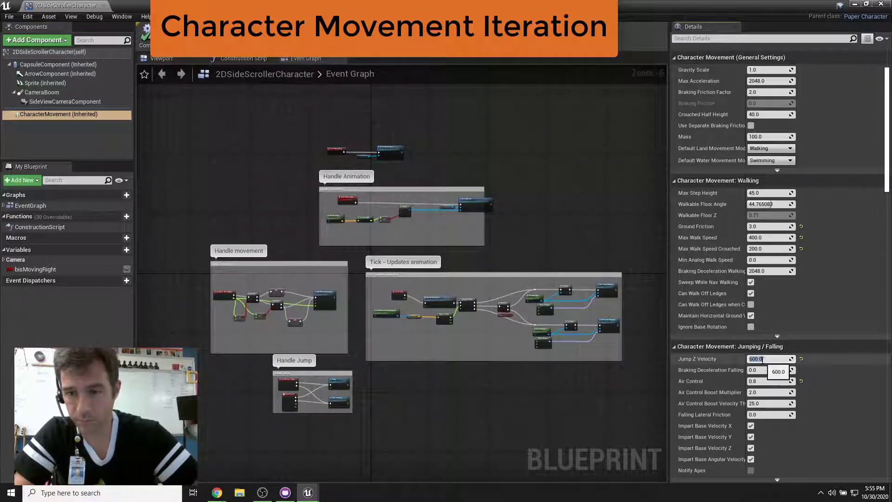
left_click(772, 359)
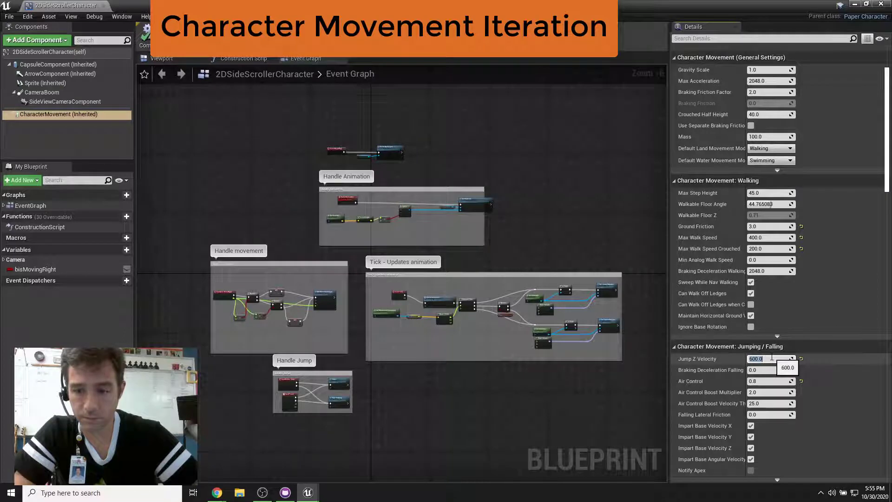
type("40")
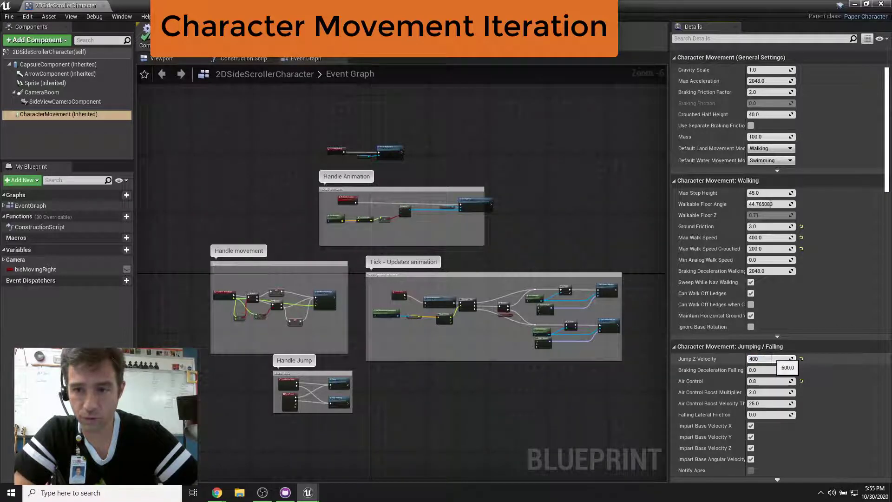
left_click(152, 38)
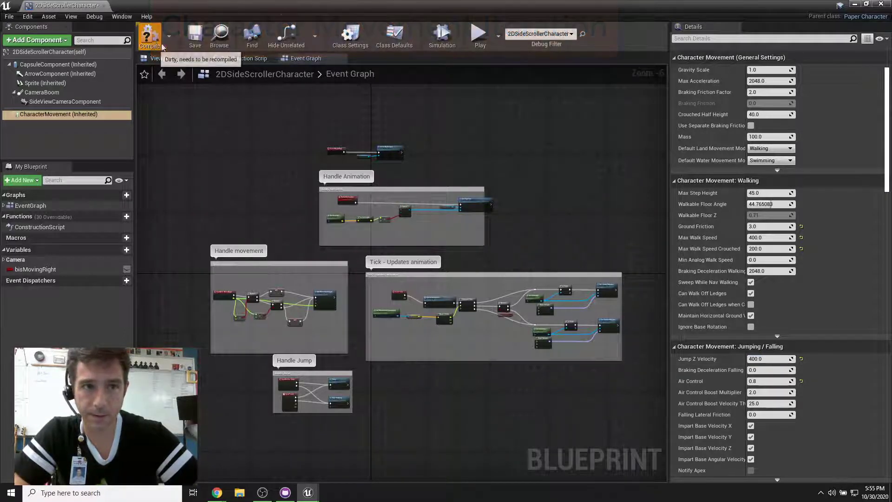
left_click(194, 43)
left_click(104, 6)
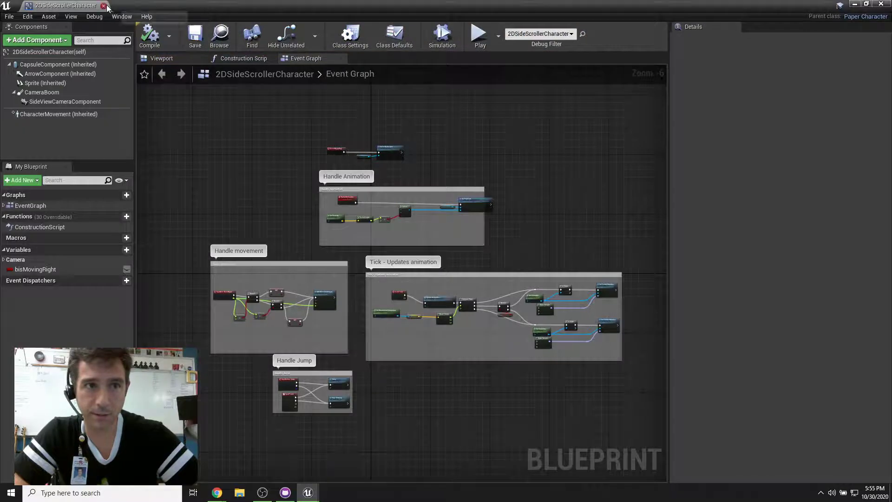
- Play-test the level again, jumping the character from the small floating platform up to the larger one
left_click(530, 44)
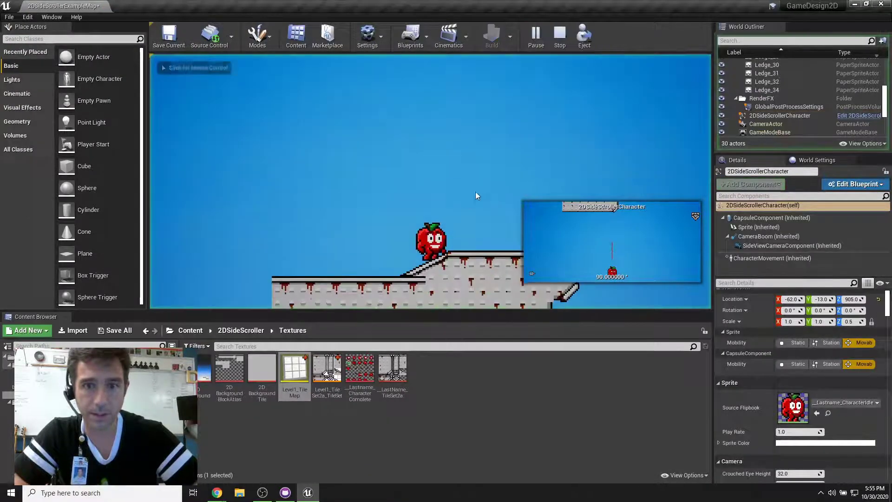
key("d")
key("a")
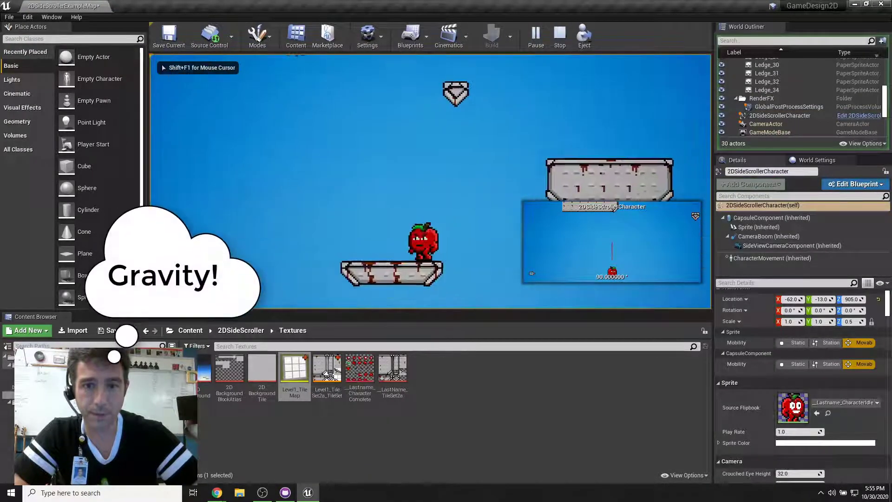
key("d")
key("space")
key("a")
key("d")
key("space")
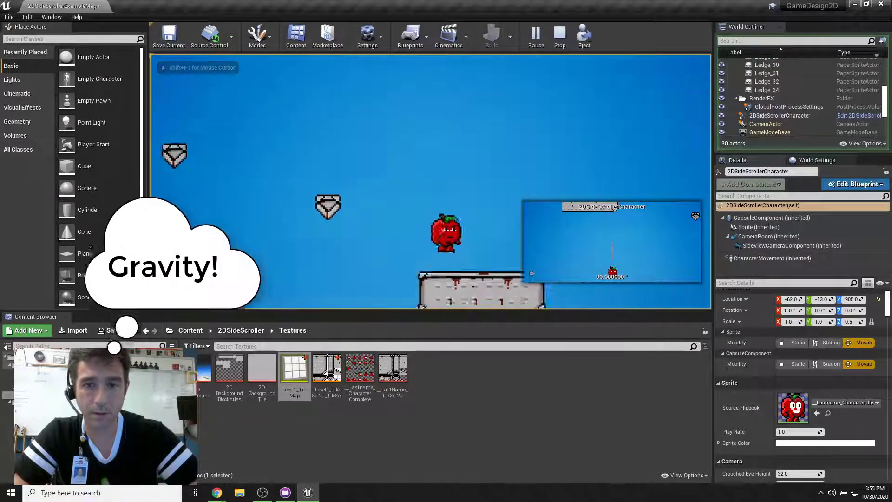
key("a")
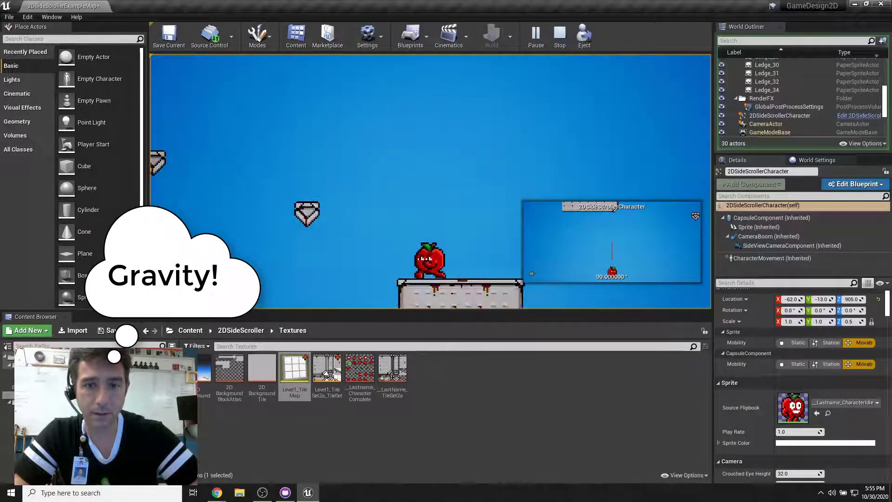
key("Escape")
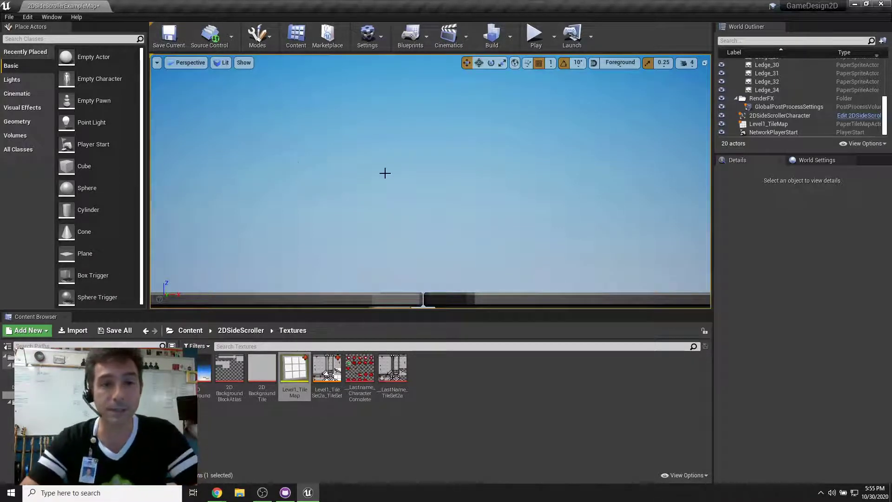
- Delete three of the template's default ledge sprites above the long lower row of ledges
scroll(450, 129, "down", 10)
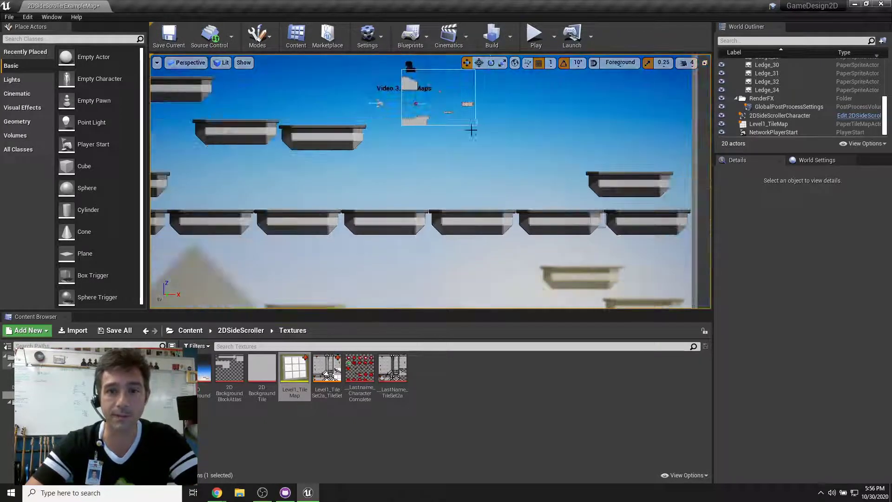
right_click_drag(499, 128, 518, 130)
right_click_drag(496, 201, 455, 246)
right_click_drag(481, 144, 492, 138)
left_click(472, 199)
key("Delete")
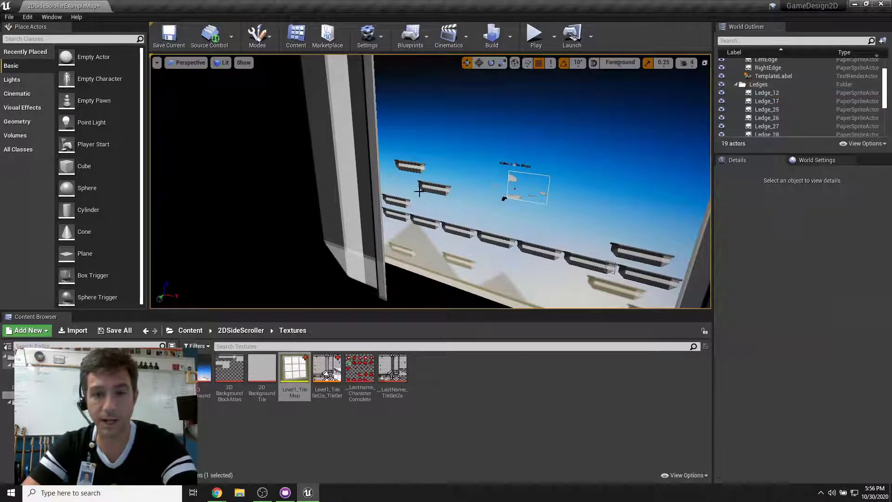
left_click(431, 190)
key("Delete")
left_click(419, 170)
key("Delete")
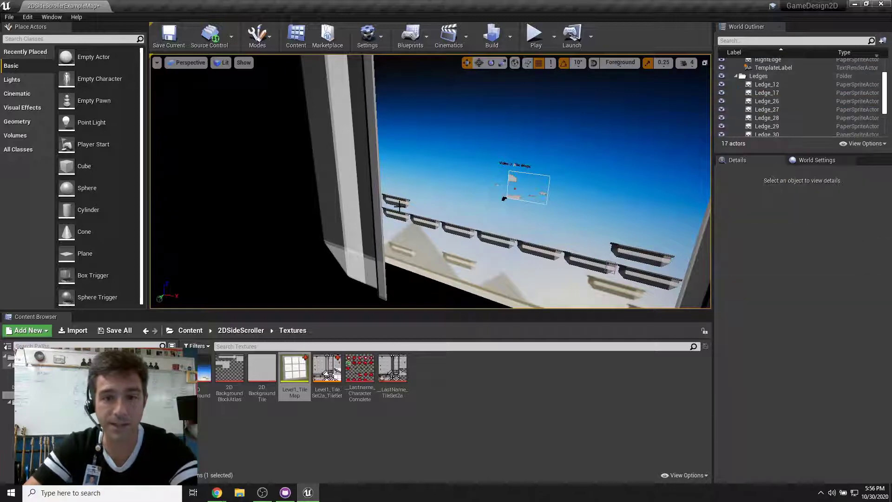
- Try to delete the default ledges in the long lower row one after another
left_click(403, 210)
key("Delete")
left_click(396, 213)
key("Delete")
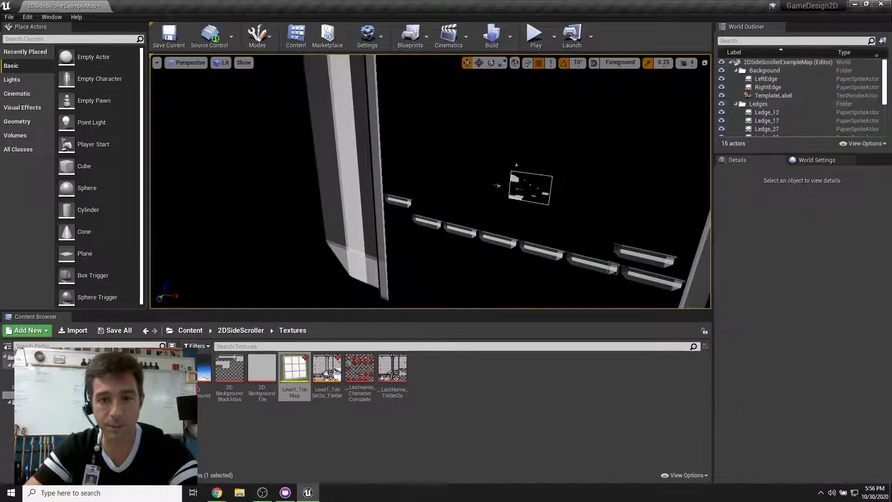
left_click(395, 201)
key("Delete")
left_click(427, 222)
key("Delete")
left_click(504, 241)
key("Delete")
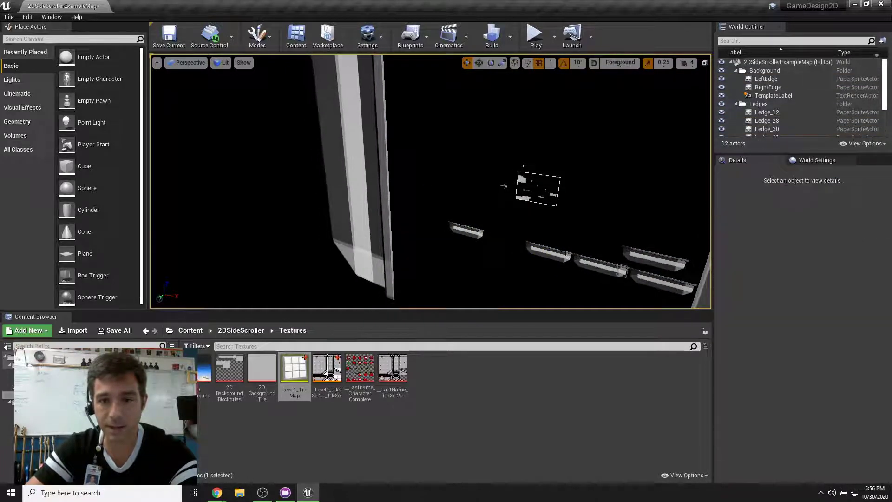
left_click(548, 253)
key("Delete")
left_click(599, 265)
key("Delete")
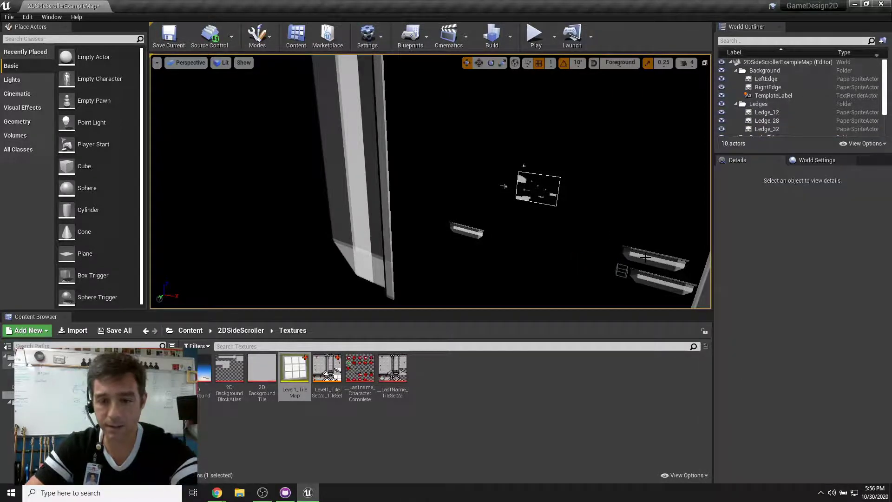
- Undo the recent actor deletions until the background sprite and the lower row of ledges are restored
key("ctrl+z")
key("ctrl+z")
key("ctrl+z")
key("ctrl+z")
key("ctrl+z")
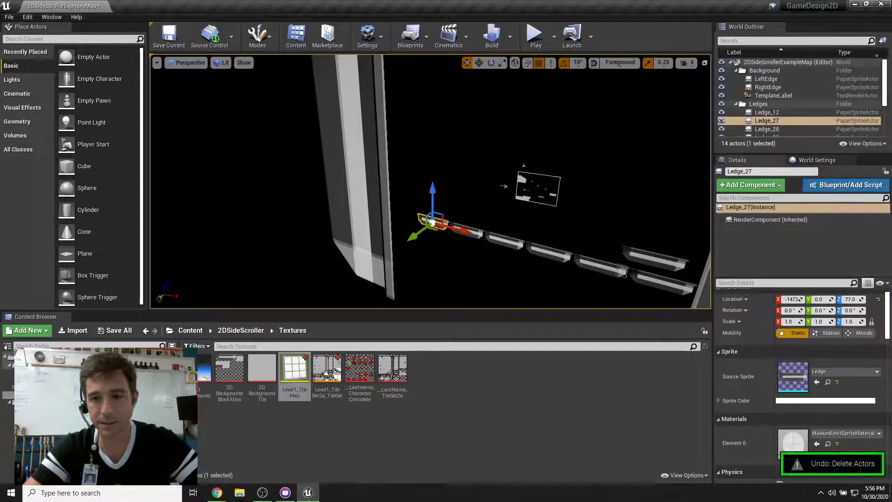
key("ctrl+z")
key("ctrl+z")
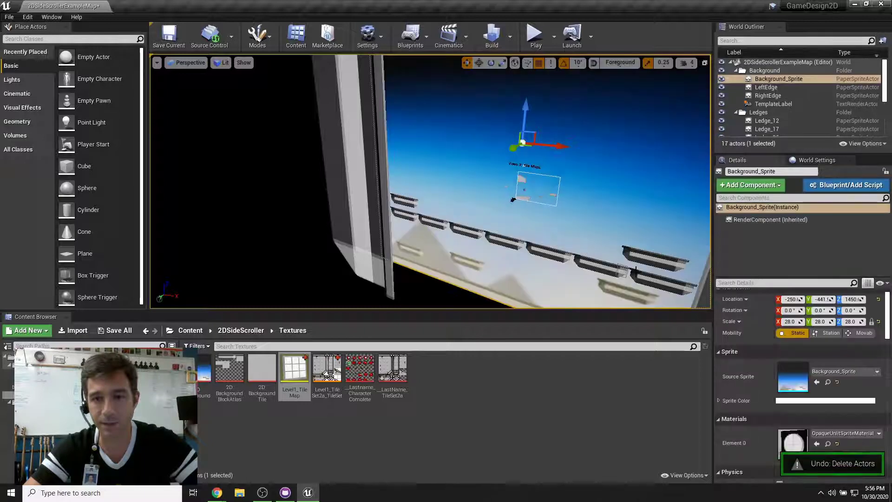
- Shift the Level1_TileMap actor slightly backward along the X axis, to about X -198
left_click(638, 278)
mouse_move(638, 278)
right_mouse_down()
mouse_move(702, 269)
mouse_move(669, 270)
mouse_move(657, 298)
mouse_move(653, 279)
mouse_move(641, 275)
right_mouse_up()
key("w")
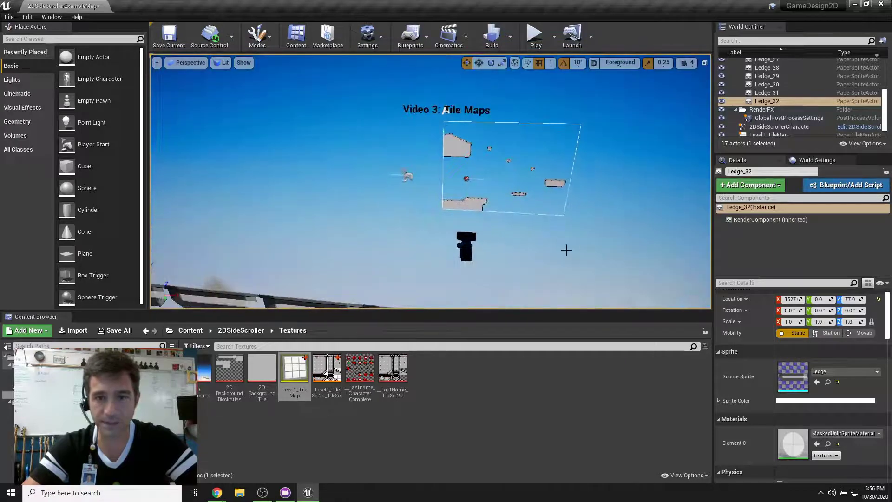
left_click(483, 197)
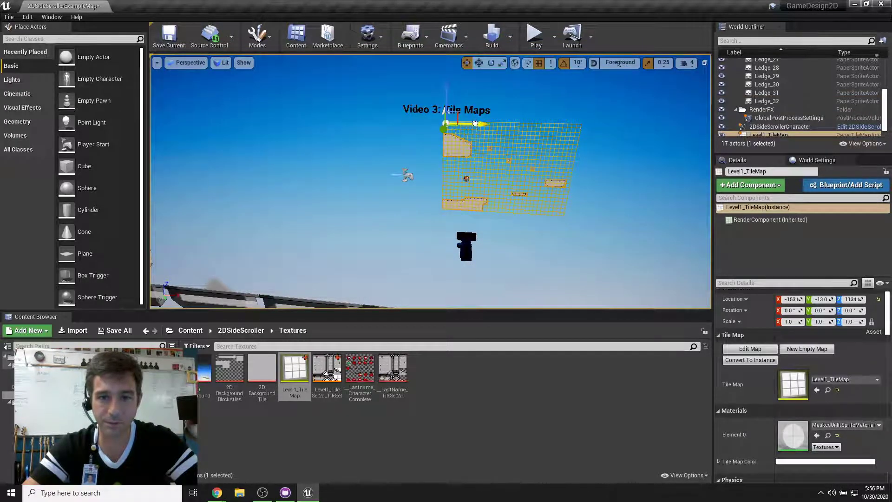
left_click_drag(473, 125, 463, 121)
mouse_move(474, 201)
right_mouse_down()
mouse_move(500, 193)
mouse_move(474, 205)
right_mouse_up()
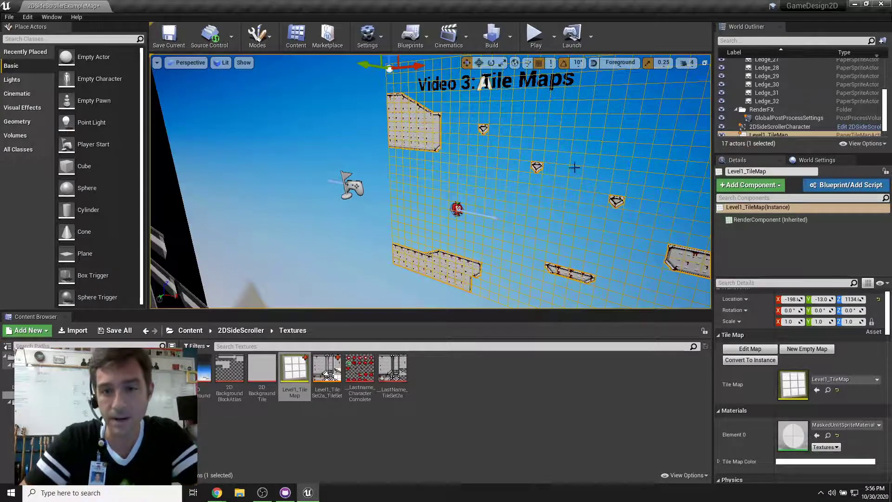
right_click_drag(517, 256, 542, 300)
scroll(443, 250, "down", 2)
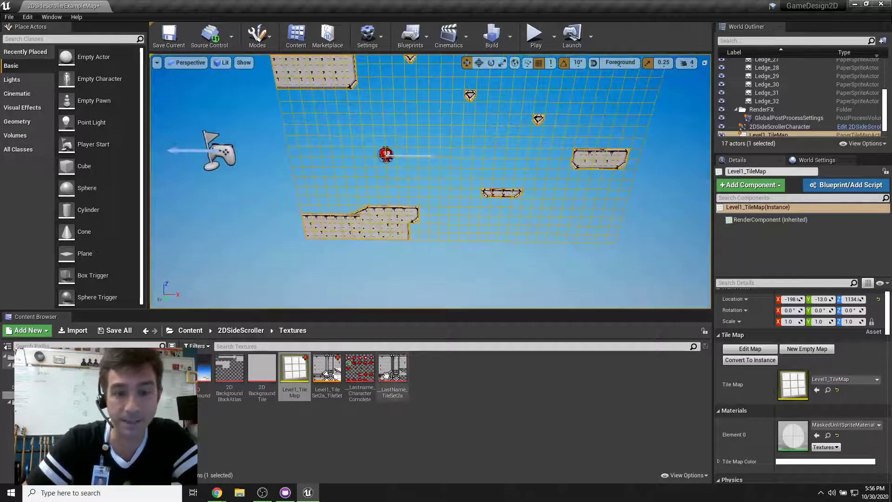
- Paint two straight testing platforms, 16 and 7 tiles long, in Level1_TileMap with the rusty top-surface tile, then save and close it
double_click(307, 369)
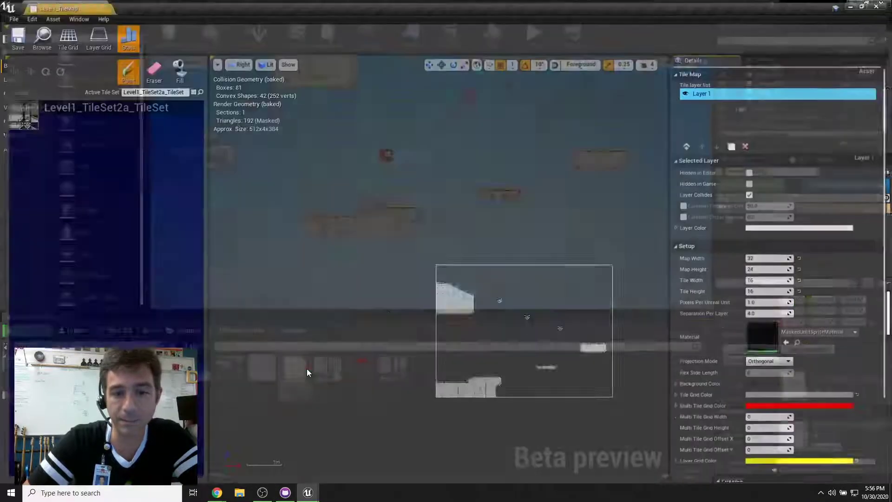
scroll(425, 330, "up", 5)
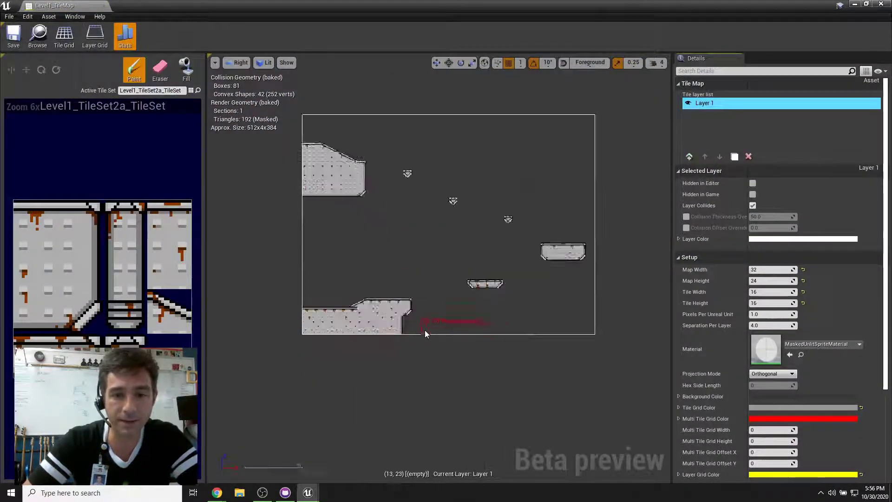
right_click_drag(430, 272, 431, 329)
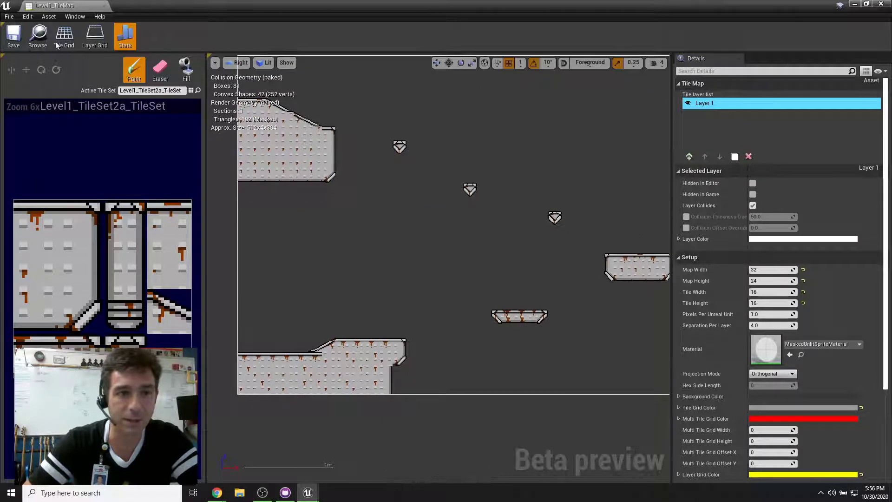
left_click(57, 227)
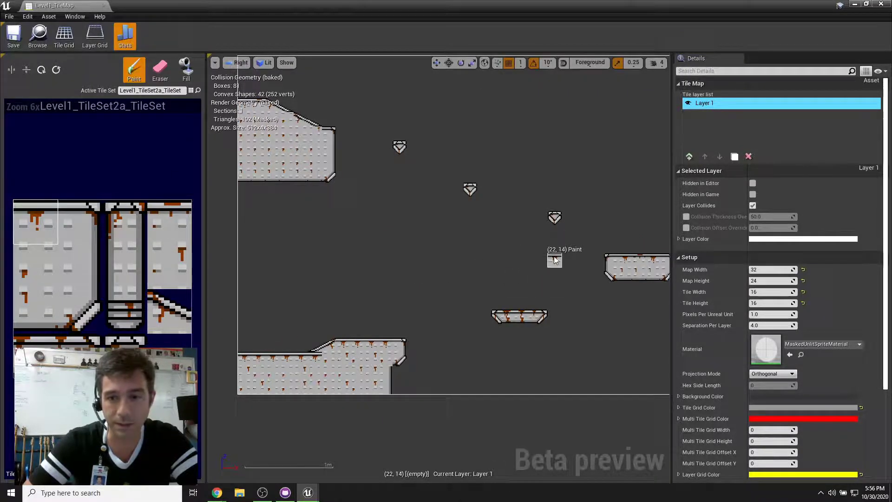
left_click_drag(568, 255, 353, 249)
left_click_drag(342, 206, 435, 206)
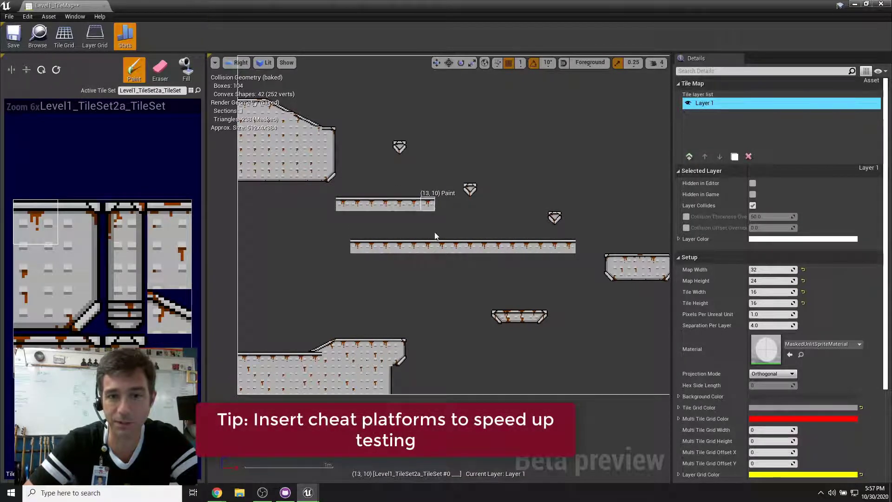
left_click(22, 36)
left_click(881, 4)
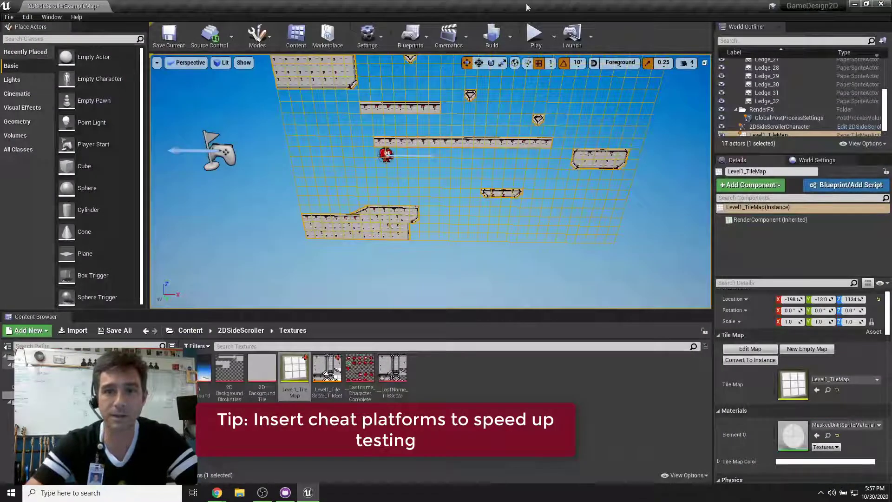
- Play-test the level with the two added platforms, then stop and review the layout
left_click(535, 35)
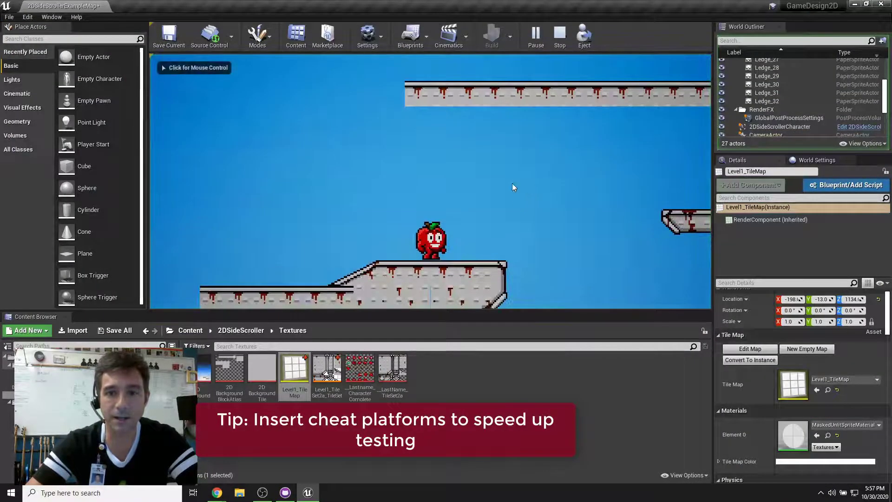
key("Escape")
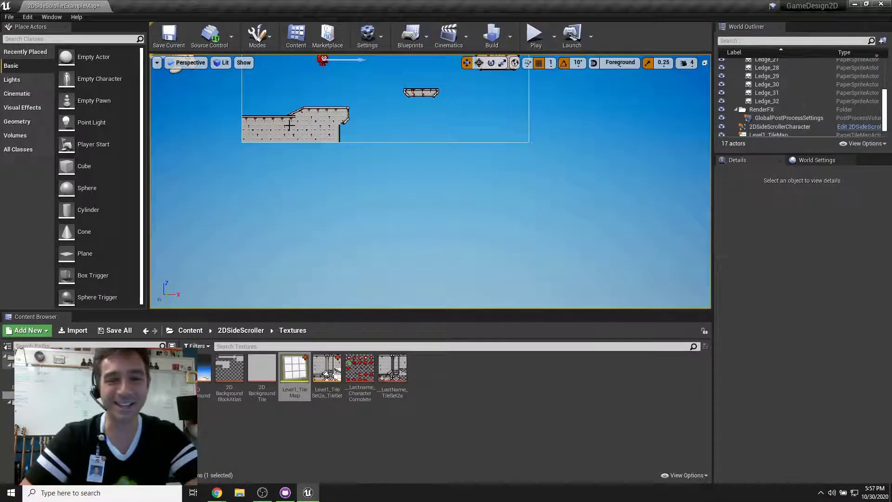
mouse_move(405, 95)
right_mouse_down()
mouse_move(430, 128)
mouse_move(420, 96)
mouse_move(412, 100)
mouse_move(414, 123)
mouse_move(428, 116)
mouse_move(400, 110)
mouse_move(399, 95)
right_mouse_up()
key("w")
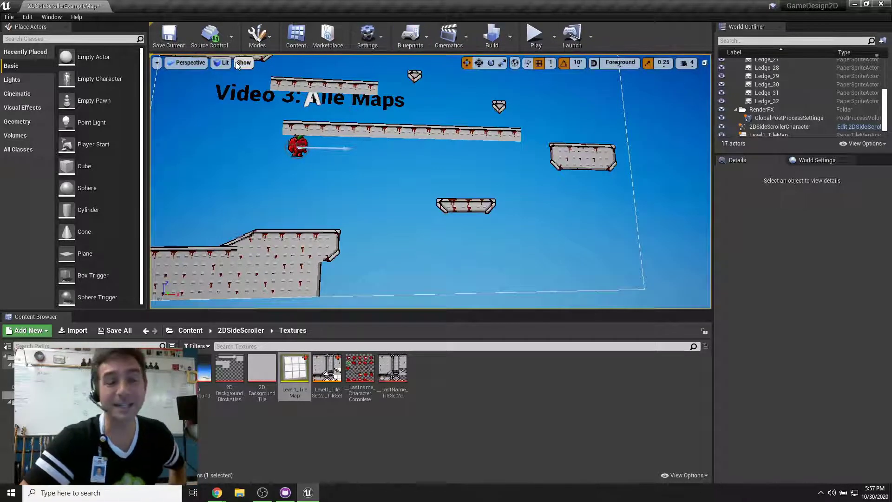
- Save both 2DSideScrollerExampleMap files and submit all changes to source control with the description "Added Level1 Tile Map"
left_click(209, 35)
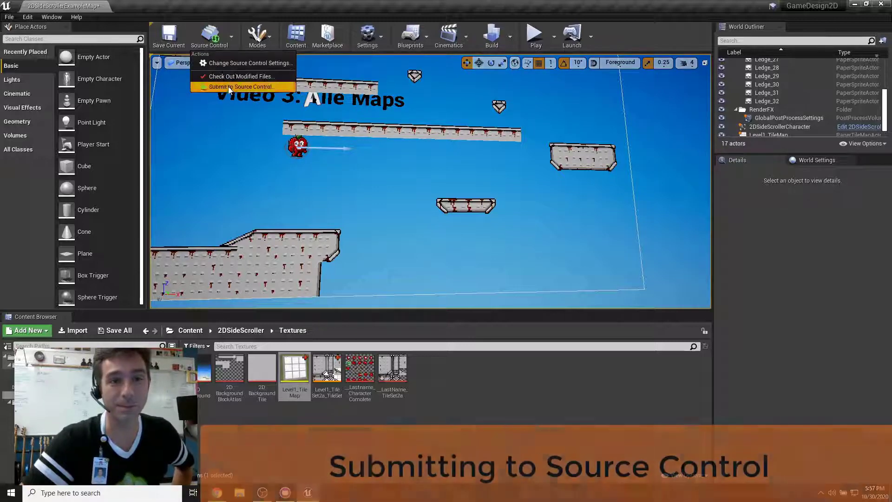
left_click(218, 85)
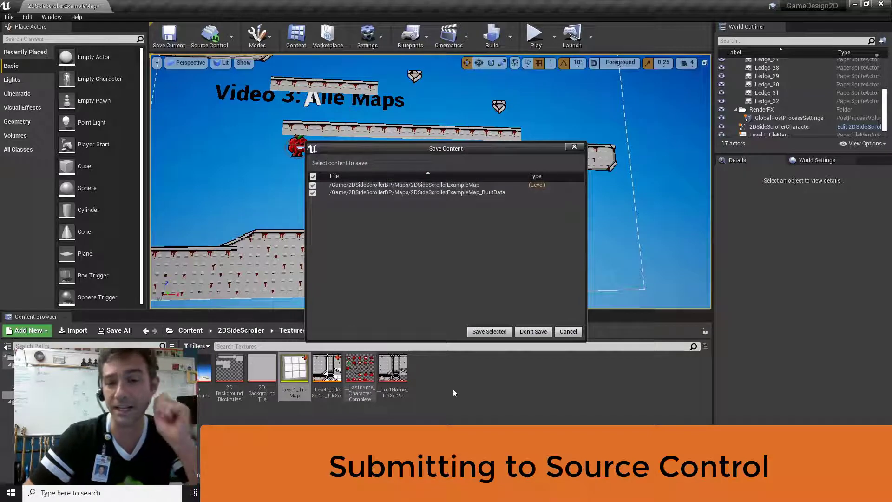
left_click(492, 333)
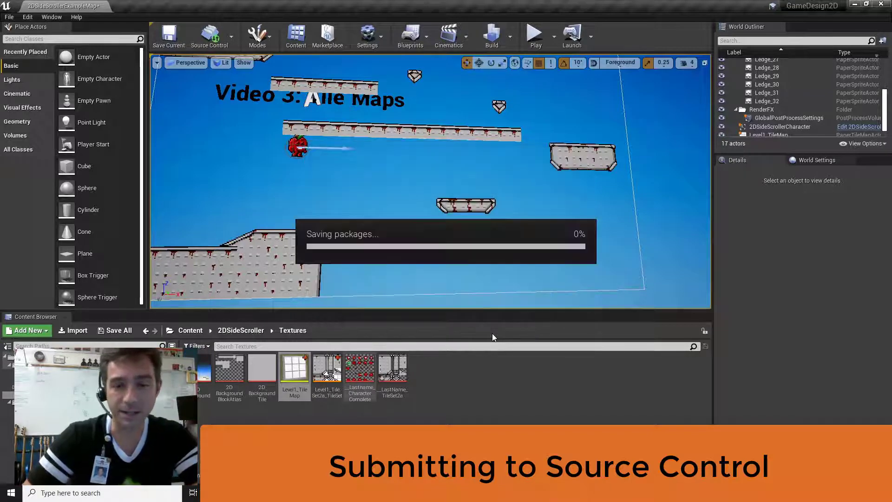
type("Added")
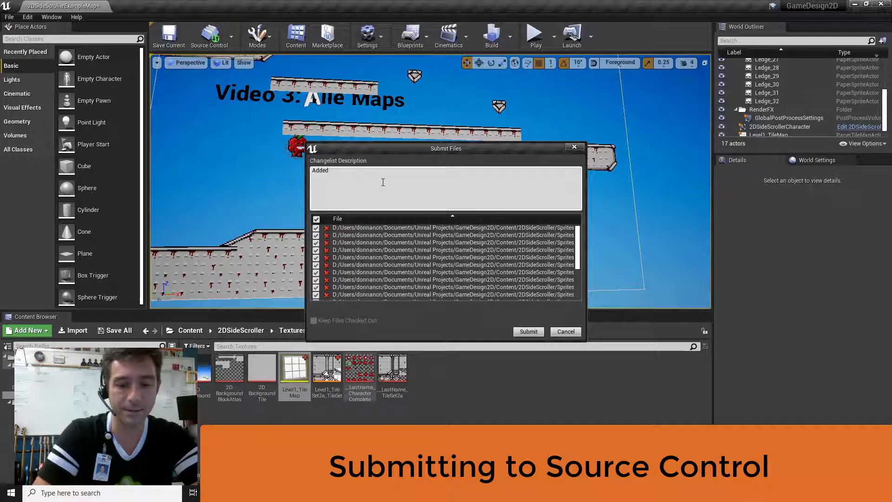
type(" Level1 Tile Map")
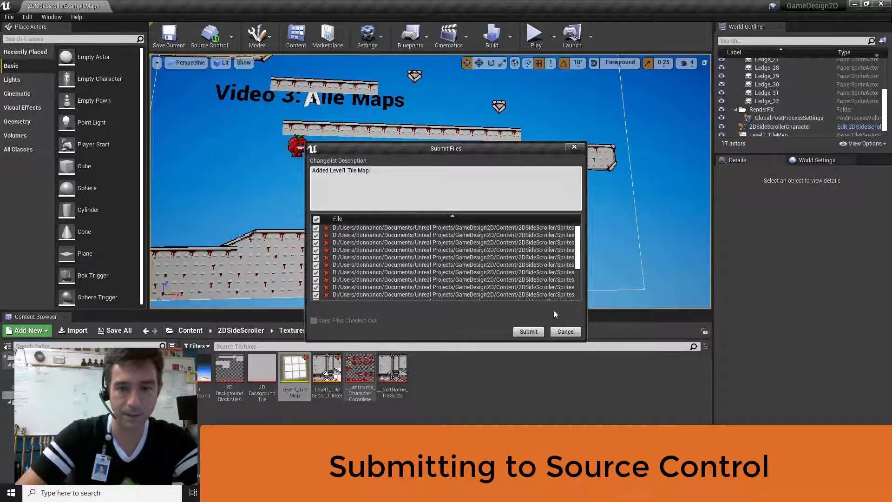
left_click(530, 331)
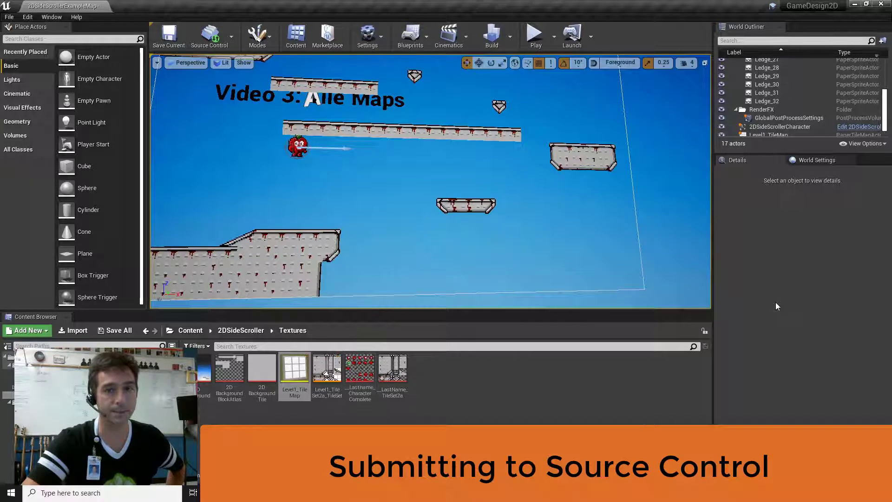
- Close the Unreal editor, saving the __LastName_TileSet2a texture, and switch to GitHub Desktop
left_click(880, 4)
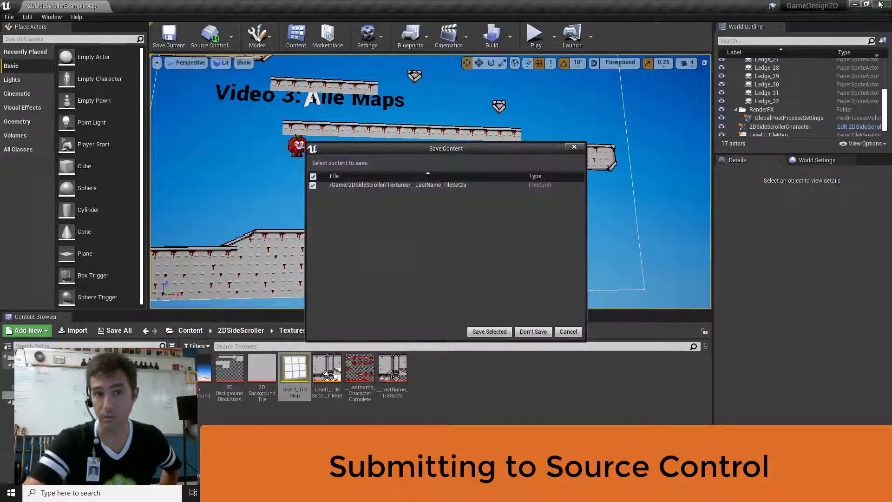
left_click(489, 332)
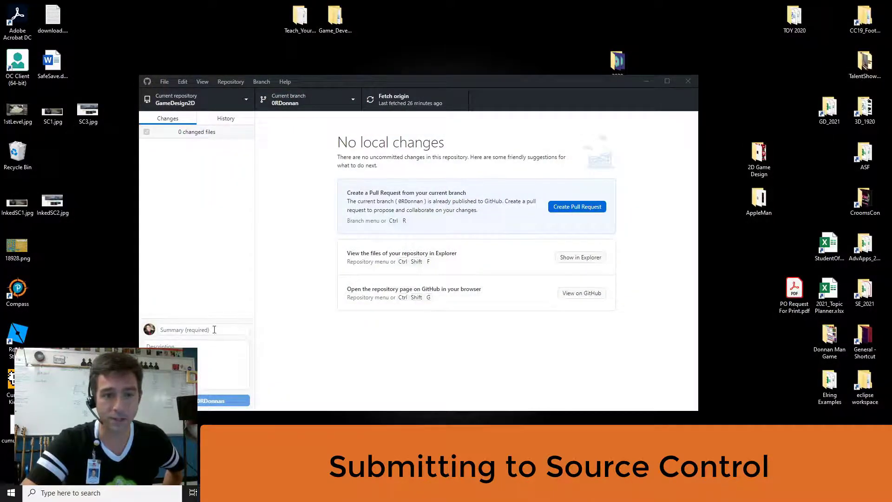
left_click(482, 82)
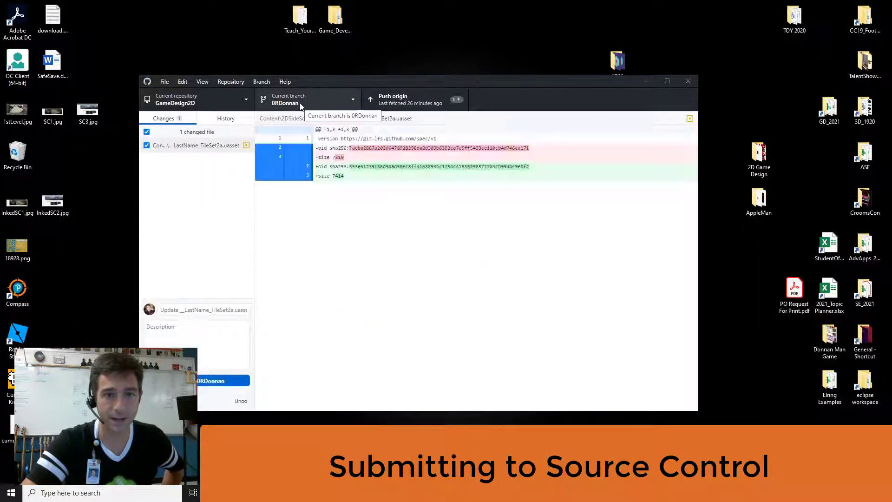
mouse_move(486, 82)
left_mouse_down()
mouse_move(450, 60)
mouse_move(475, 78)
left_mouse_up()
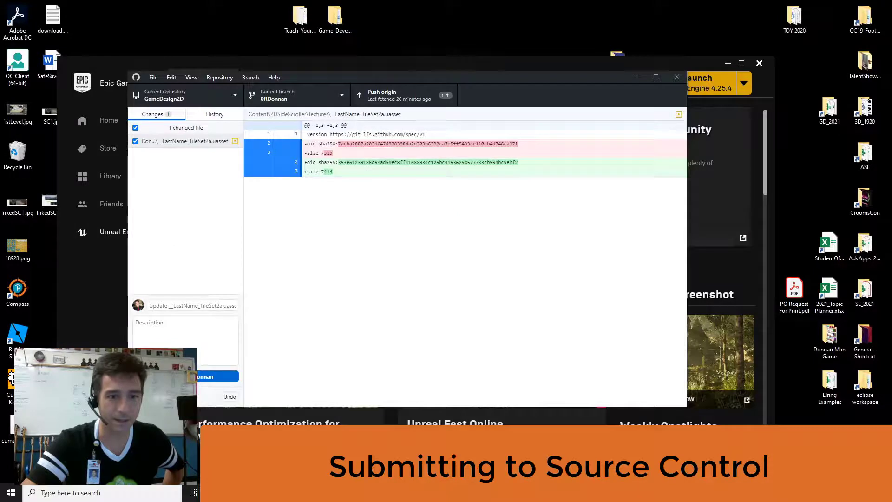
- Push the pending commit of the GameDesign2D repository to origin
left_click(382, 99)
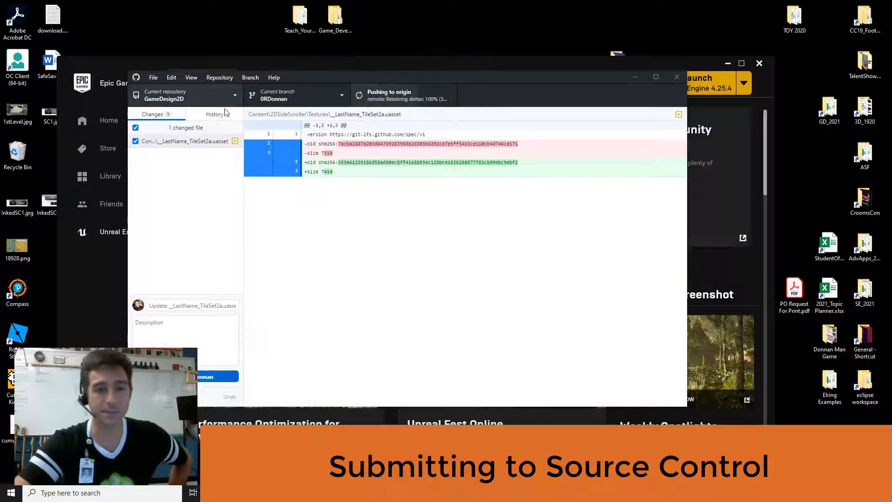
left_click(281, 96)
left_click(204, 111)
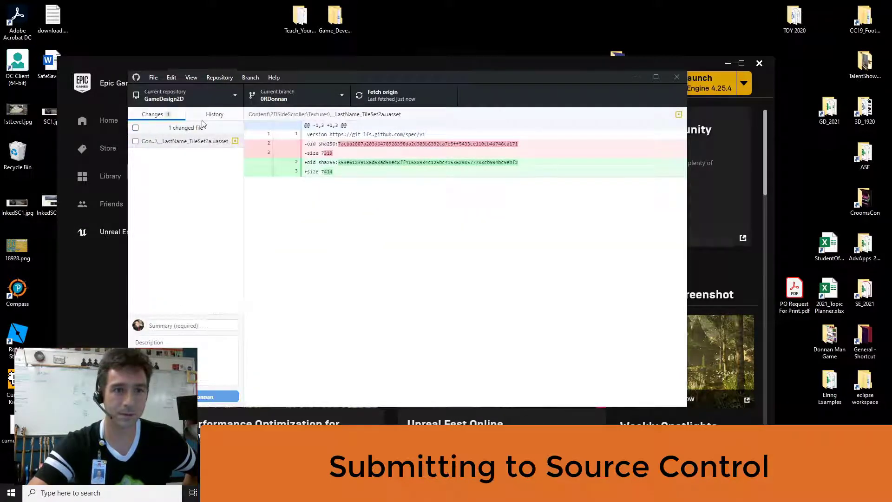
left_click(212, 116)
left_click(158, 116)
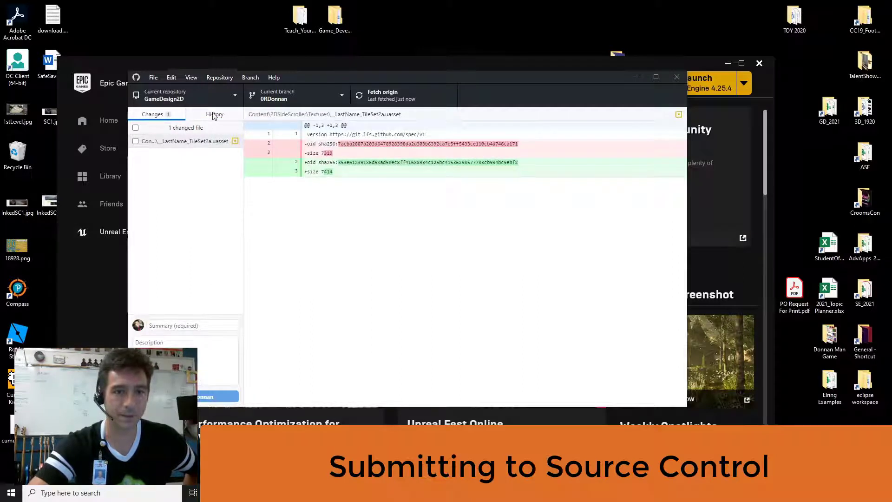
- Commit the changed __LastName_TileSet2a.uasset with its default summary, push it to origin, and check the commit history
left_click(189, 144)
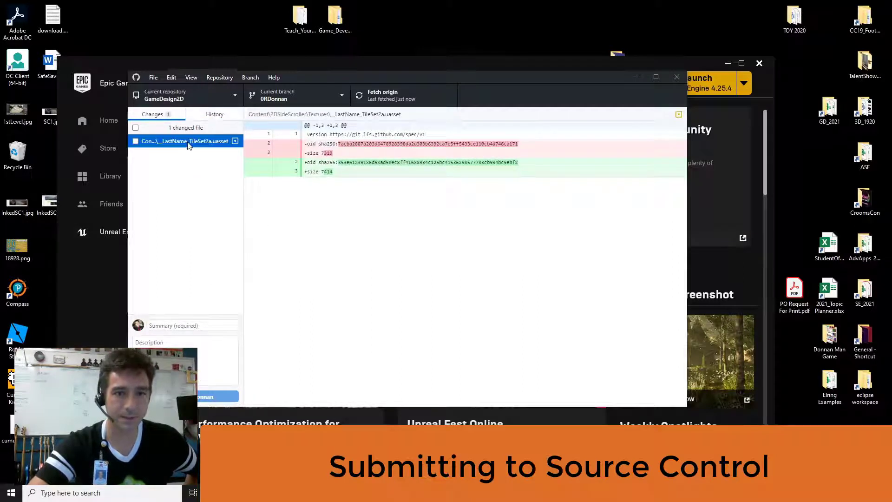
left_click(135, 141)
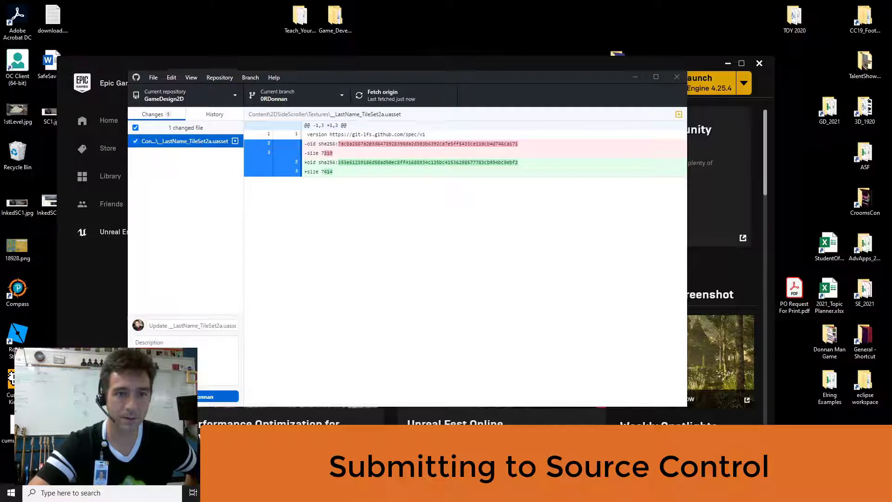
left_click(218, 396)
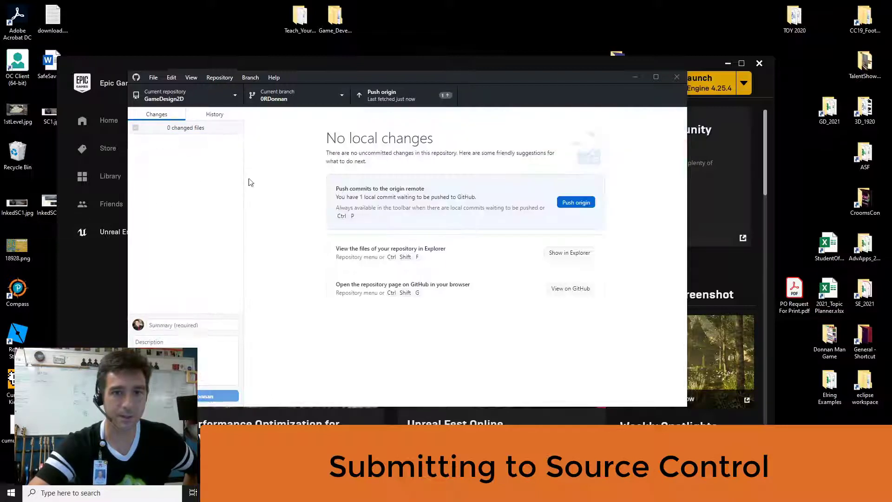
left_click(577, 203)
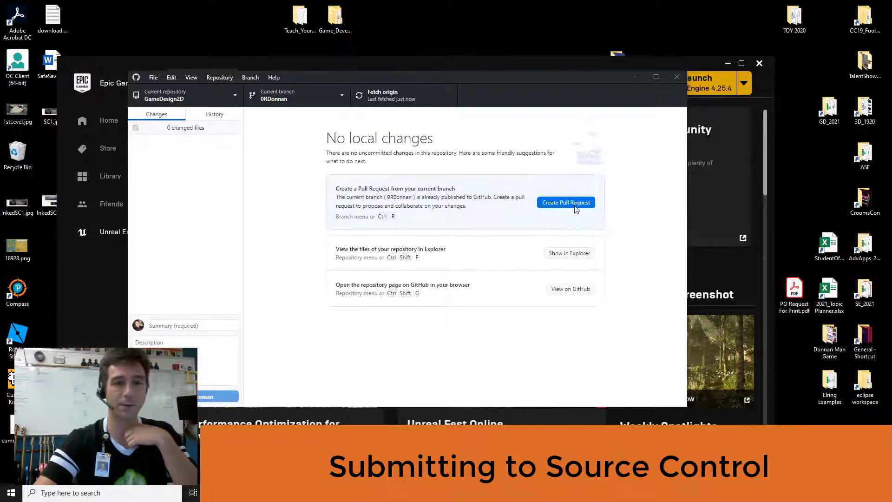
left_click(213, 115)
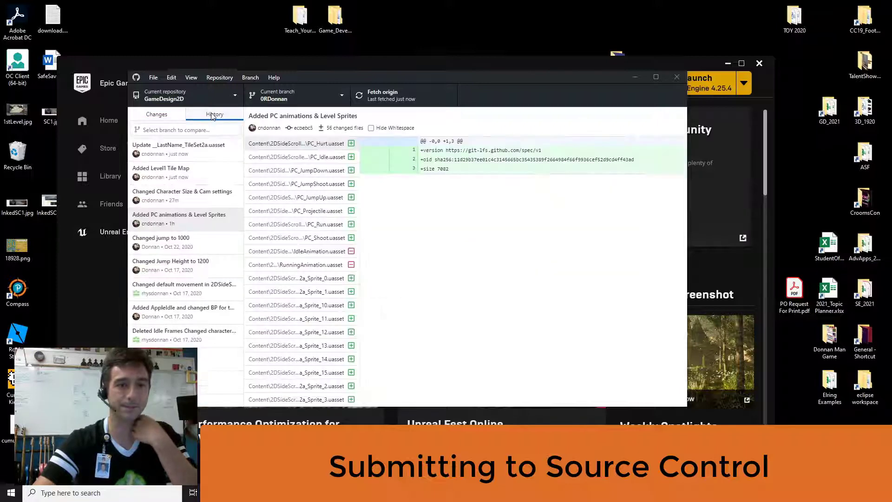